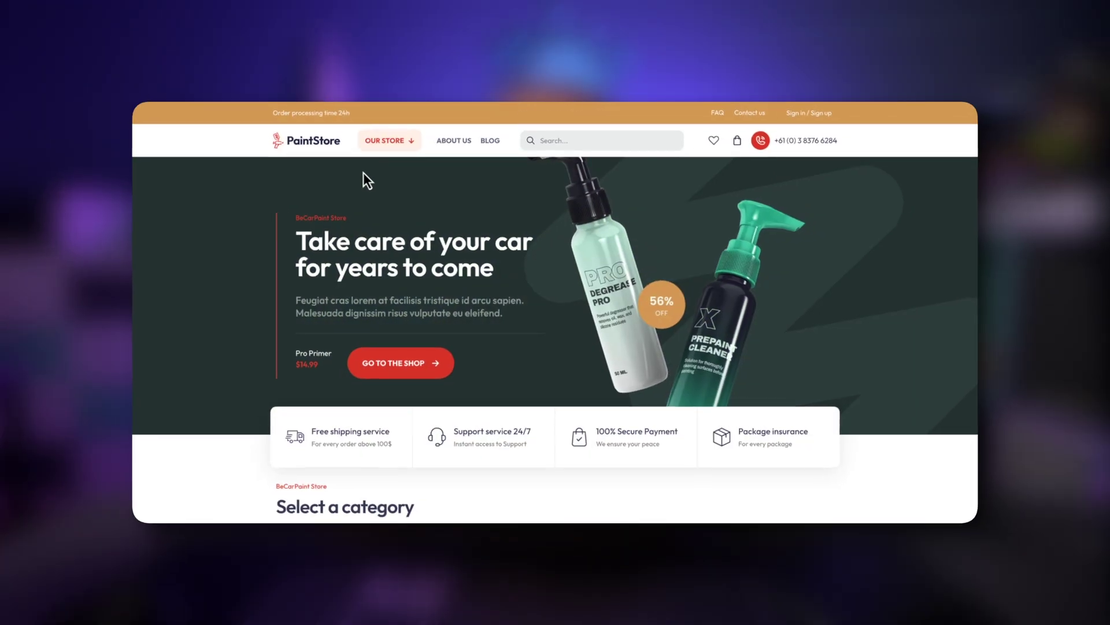
Open the live PaintStore site in a separate tab, examine its header navigation, and return to the WordPress dashboard
mouse_move(384, 148)
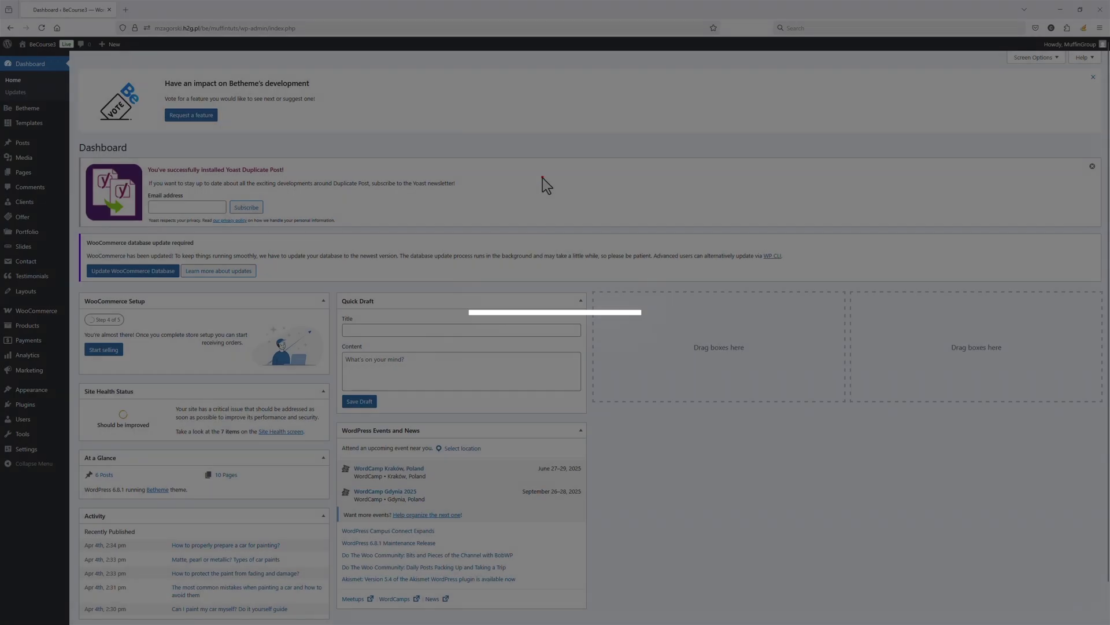
left_click(542, 177)
middle_click(40, 57)
left_click(144, 9)
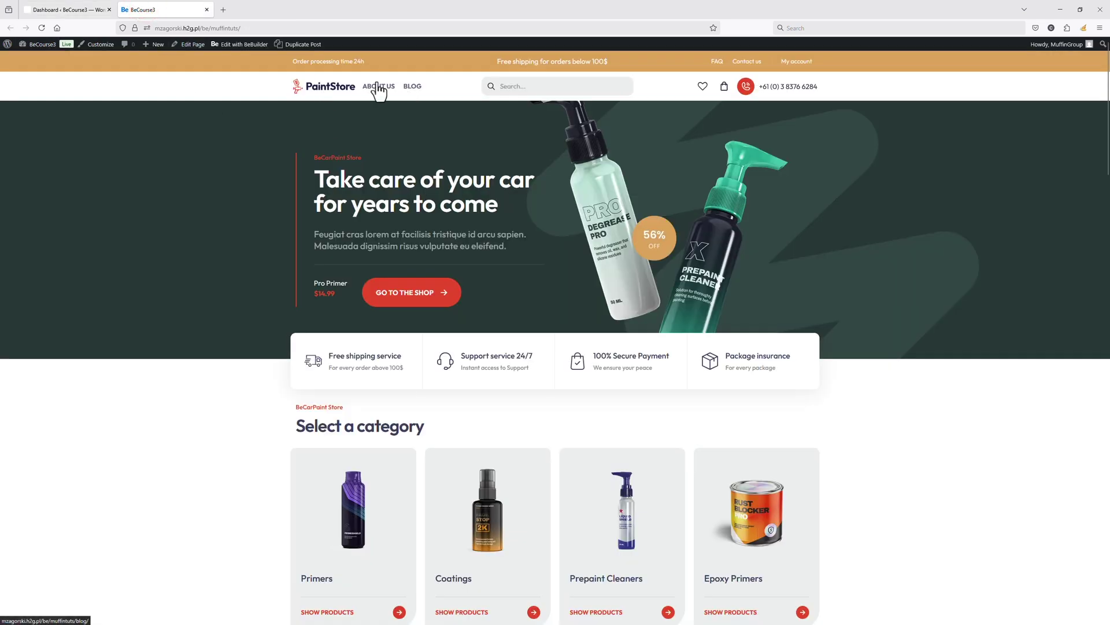
left_click(75, 9)
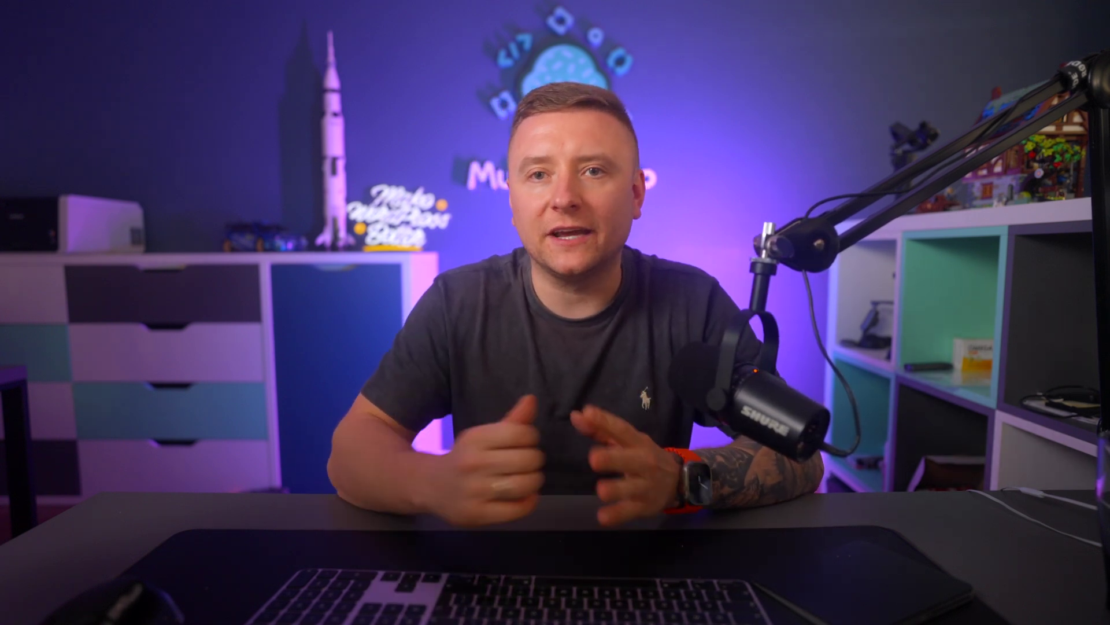
Create a new WordPress menu named "Categories mega menu"
mouse_move(35, 396)
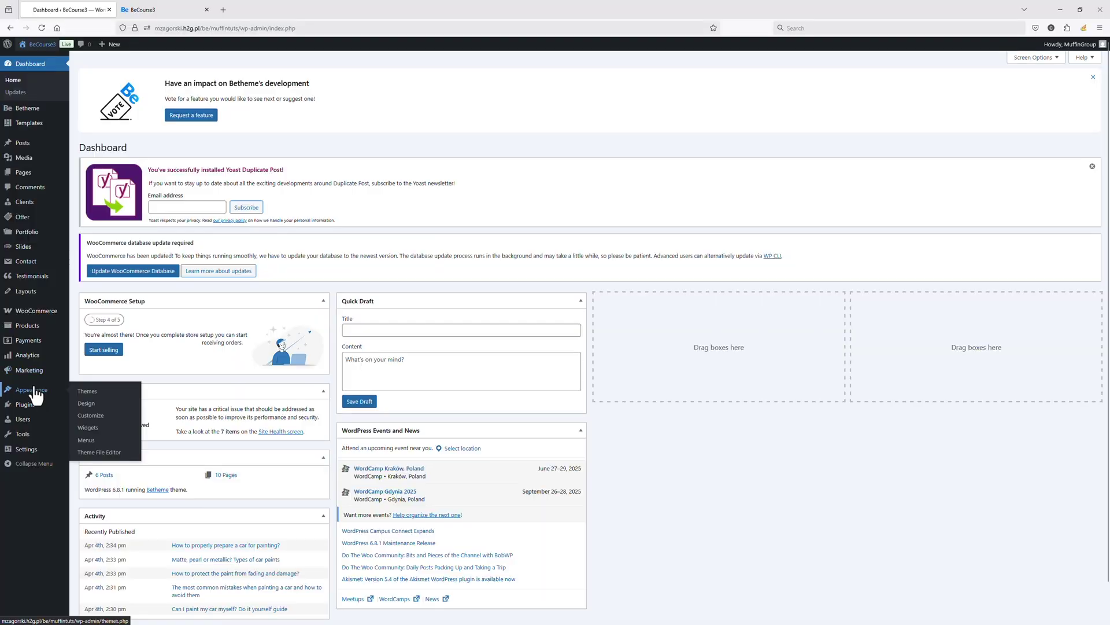
left_click(87, 440)
left_click(370, 115)
left_click(305, 168)
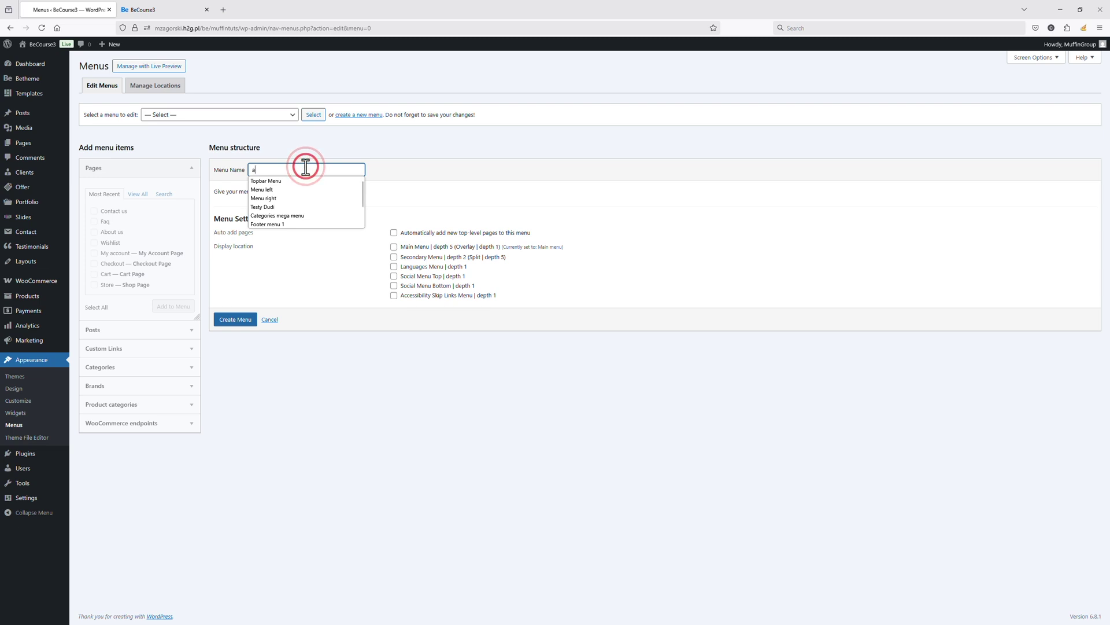
type("a")
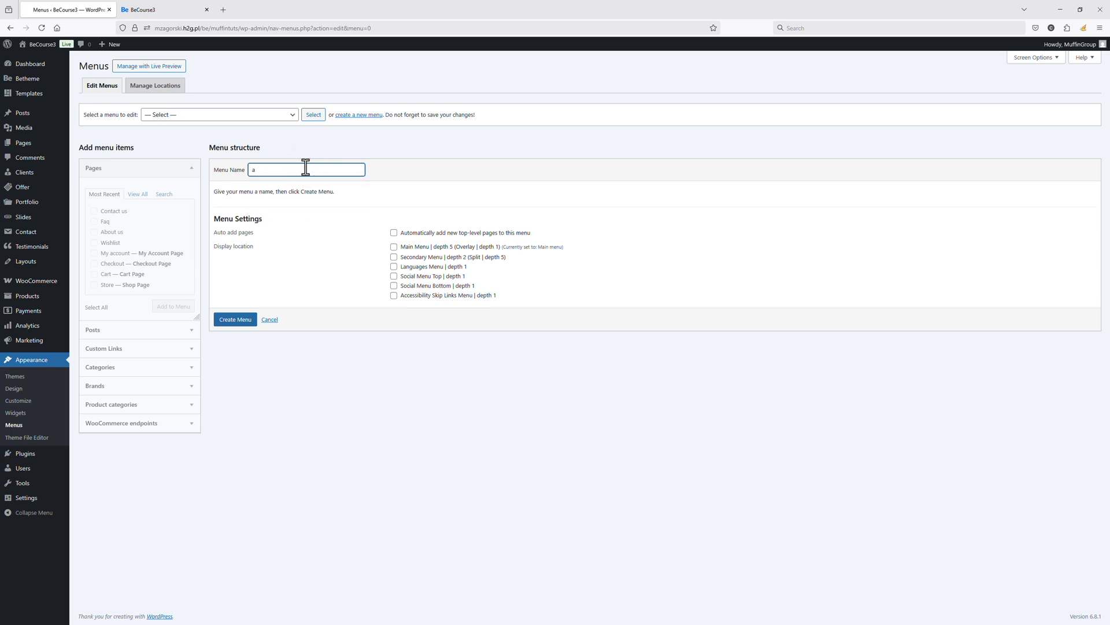
type("ategories mega menu")
left_click(241, 322)
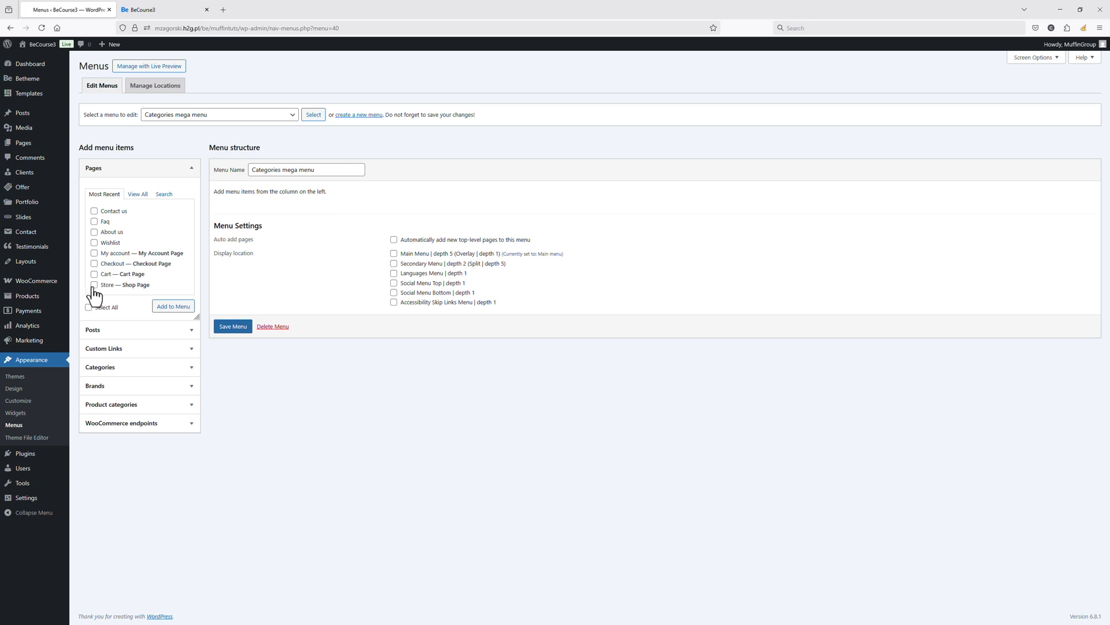
Add the Store shop page to the Categories mega menu, relabel it "OUR STORE", and save the menu
left_click(171, 307)
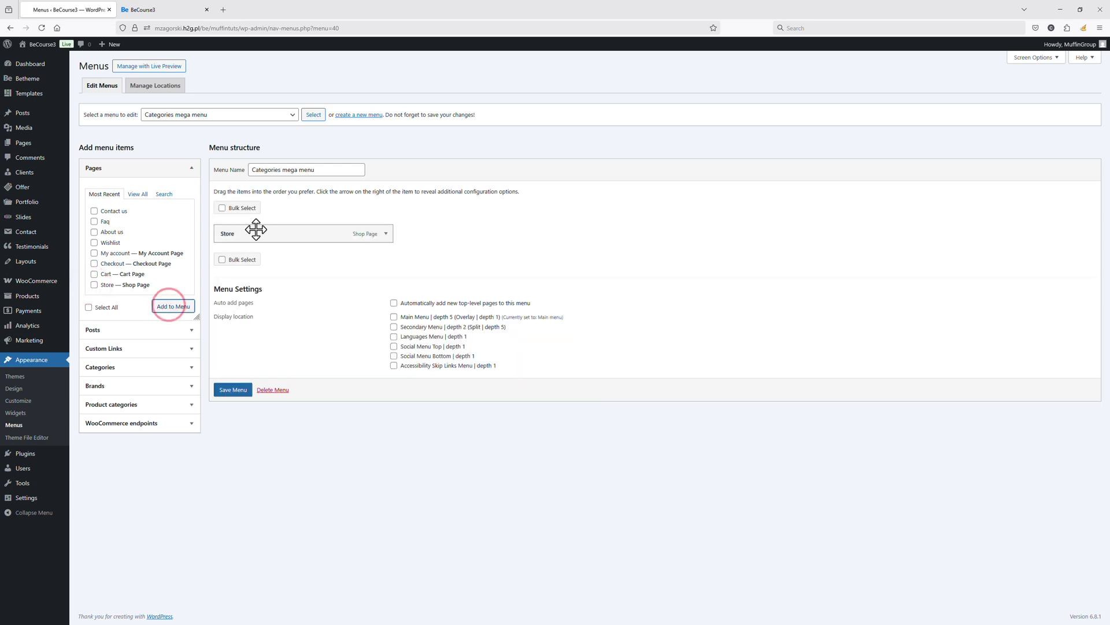
left_click(387, 233)
double_click(294, 263)
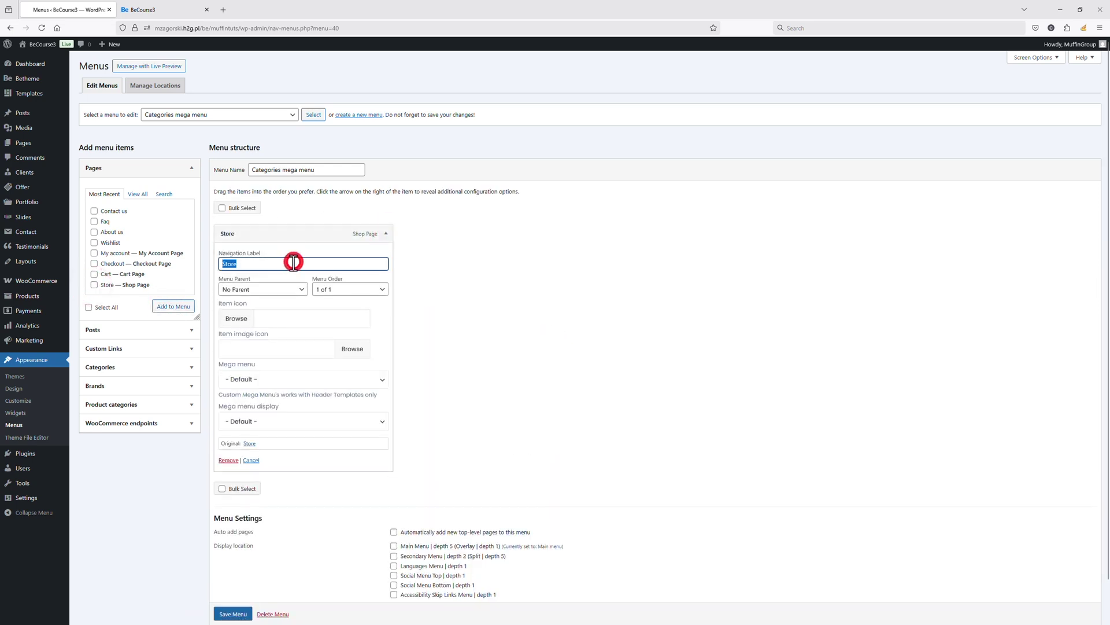
type("OUR STORE")
left_click(241, 613)
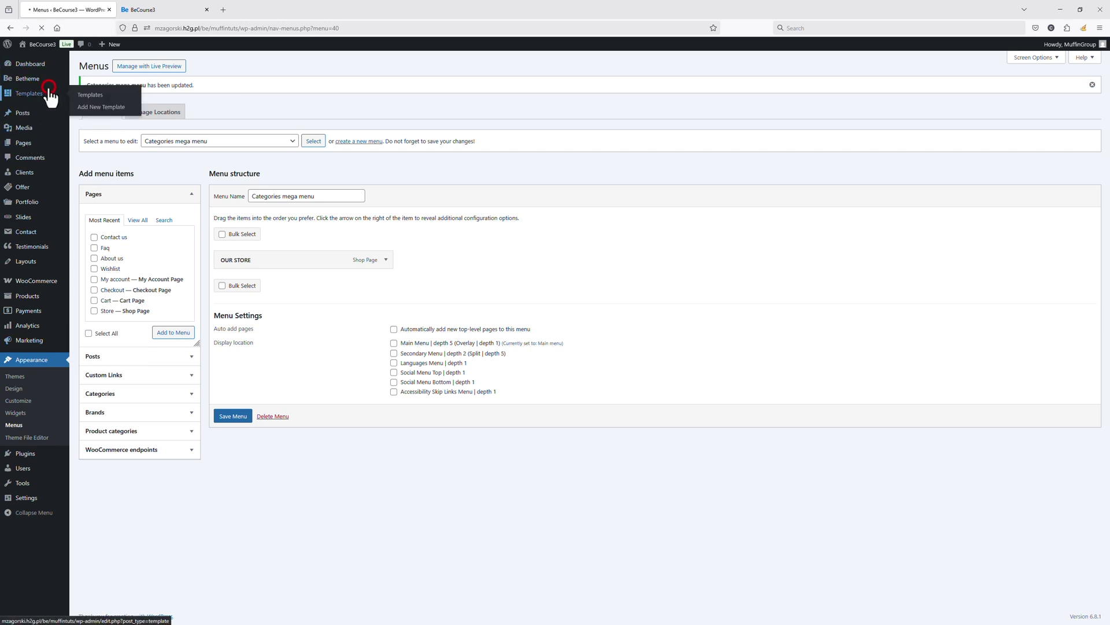
Open the site's Header template in BeBuilder in a separate tab
left_click(49, 93)
left_click(384, 149)
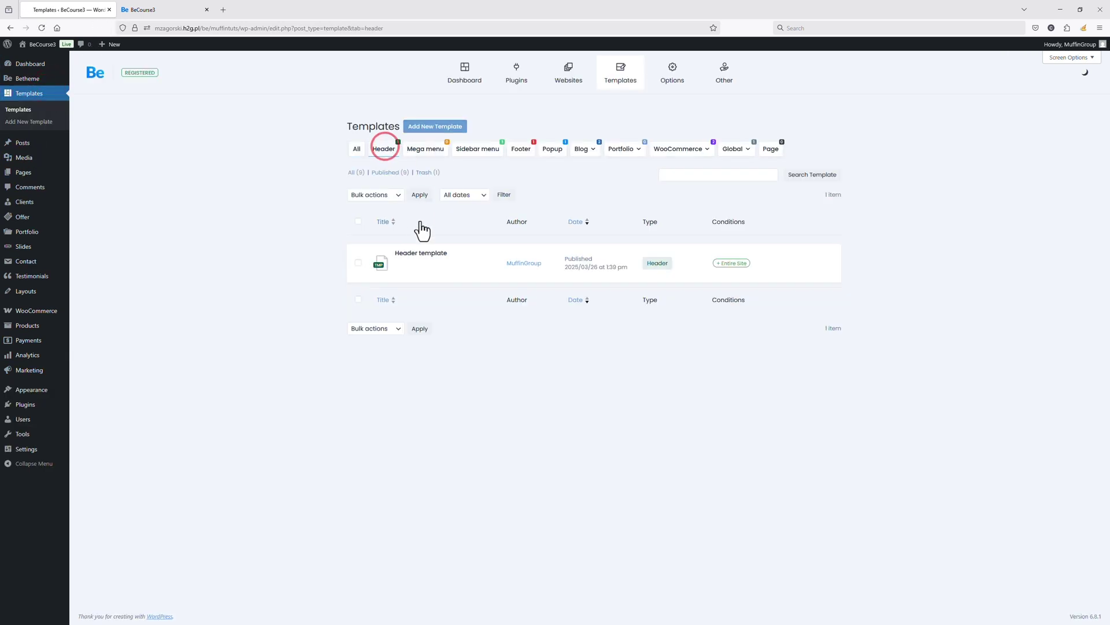
middle_click(419, 273)
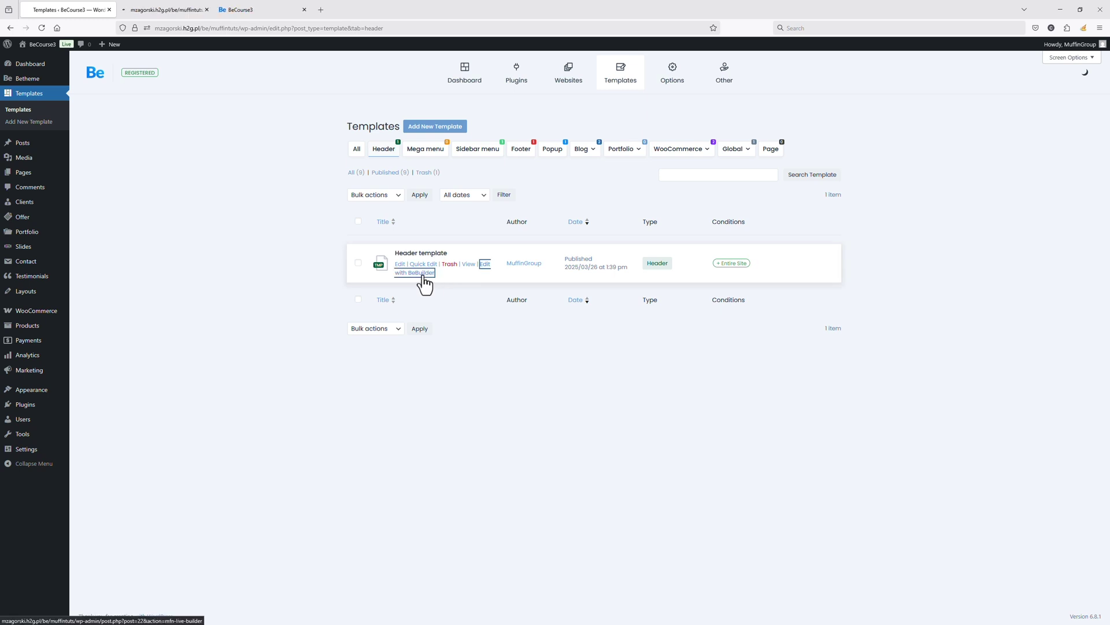
left_click(162, 12)
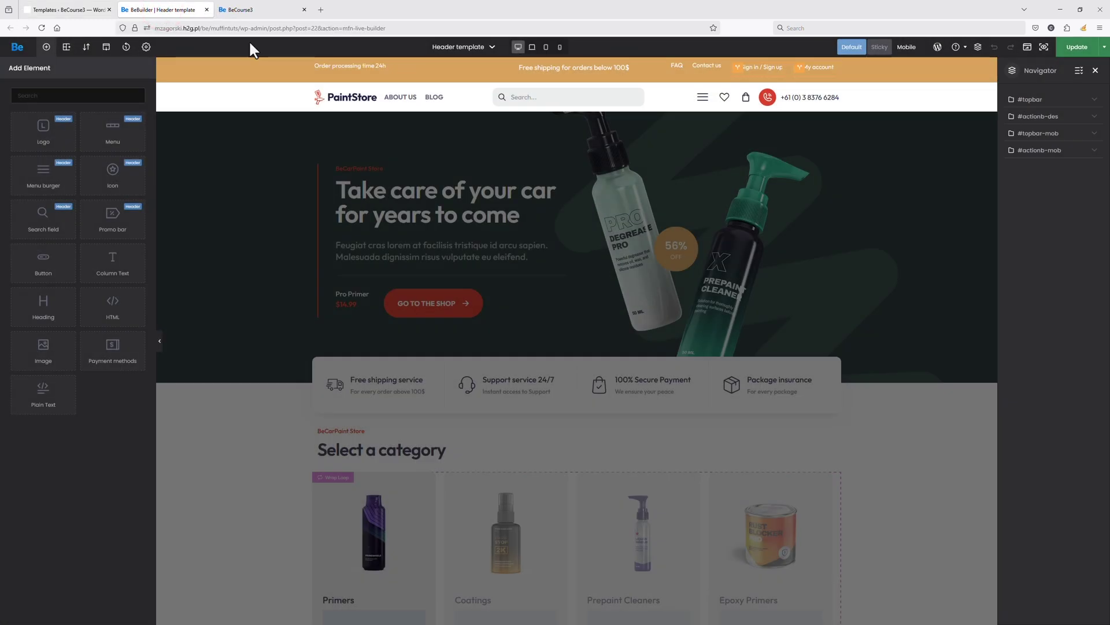
Add a Menu element between the header logo and the existing menu, and have it display the Categories mega menu
left_click_drag(109, 137, 447, 108)
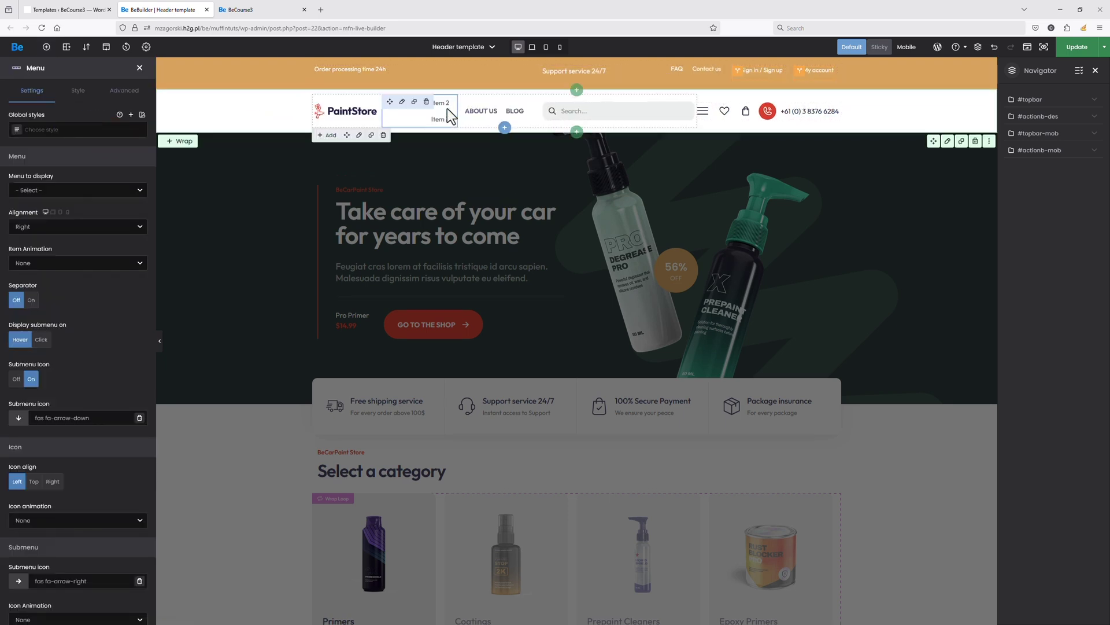
left_click(74, 185)
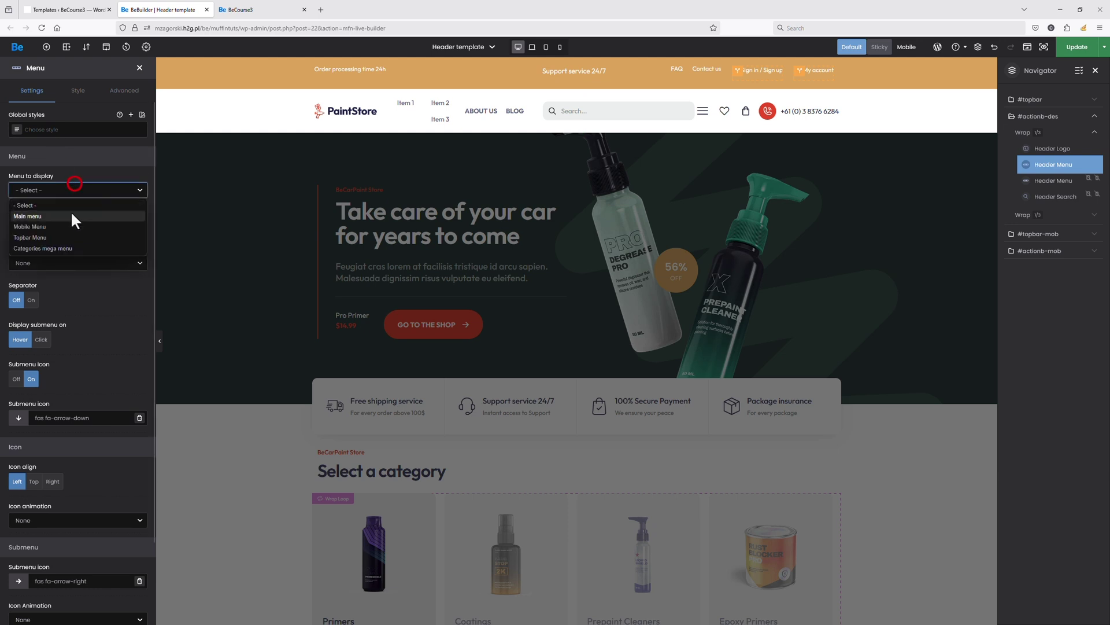
left_click(64, 247)
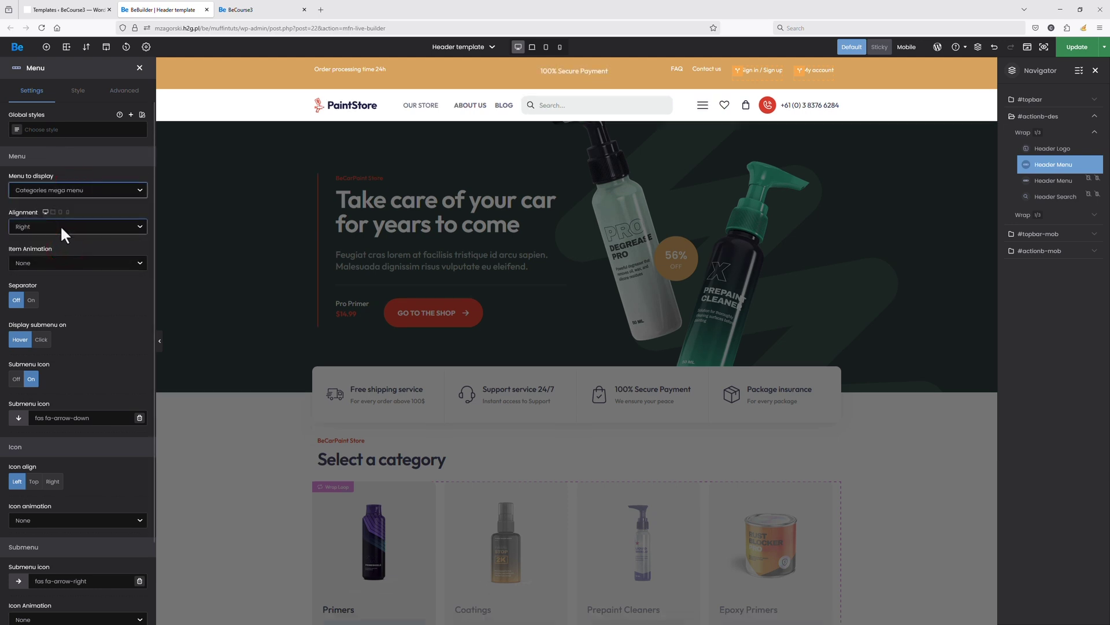
Align the new header menu to the left and set its submenu animation to Fade In Up
left_click(60, 226)
left_click(54, 241)
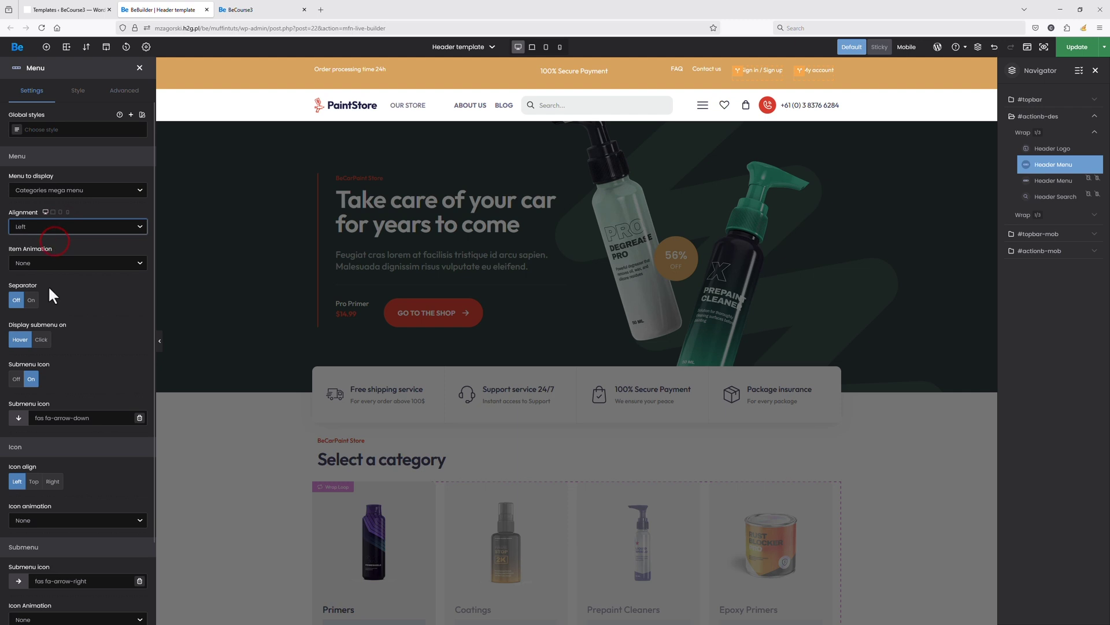
scroll(81, 352, "down", 3)
left_click(43, 567)
left_click(38, 600)
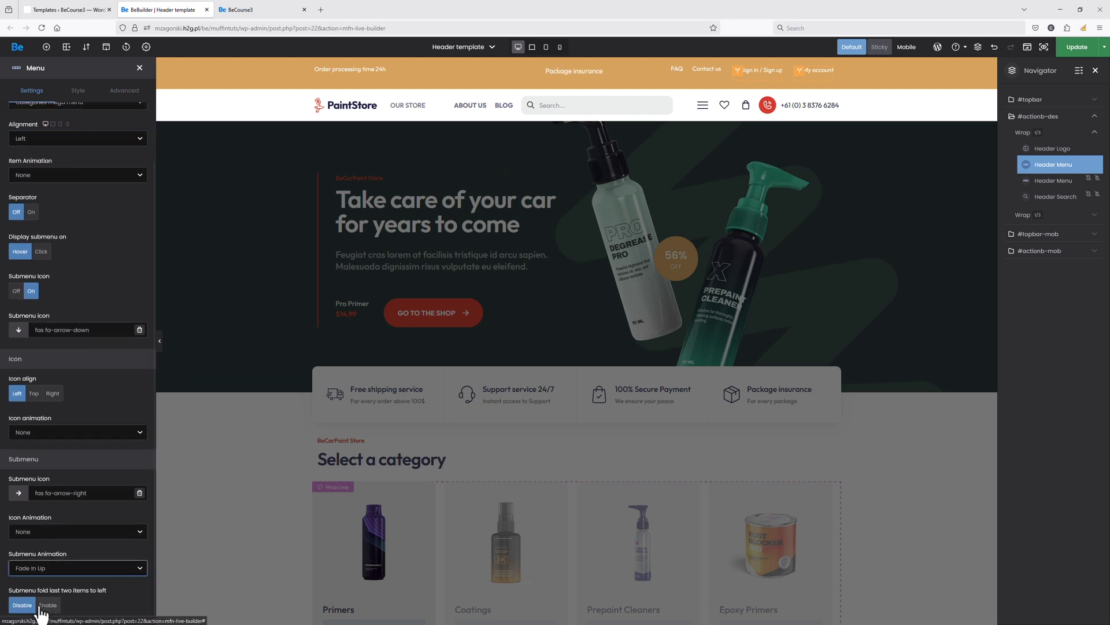
Set the menu items' padding to 12px top and bottom and 16px left and right
scroll(87, 194, "up", 5)
left_click(74, 91)
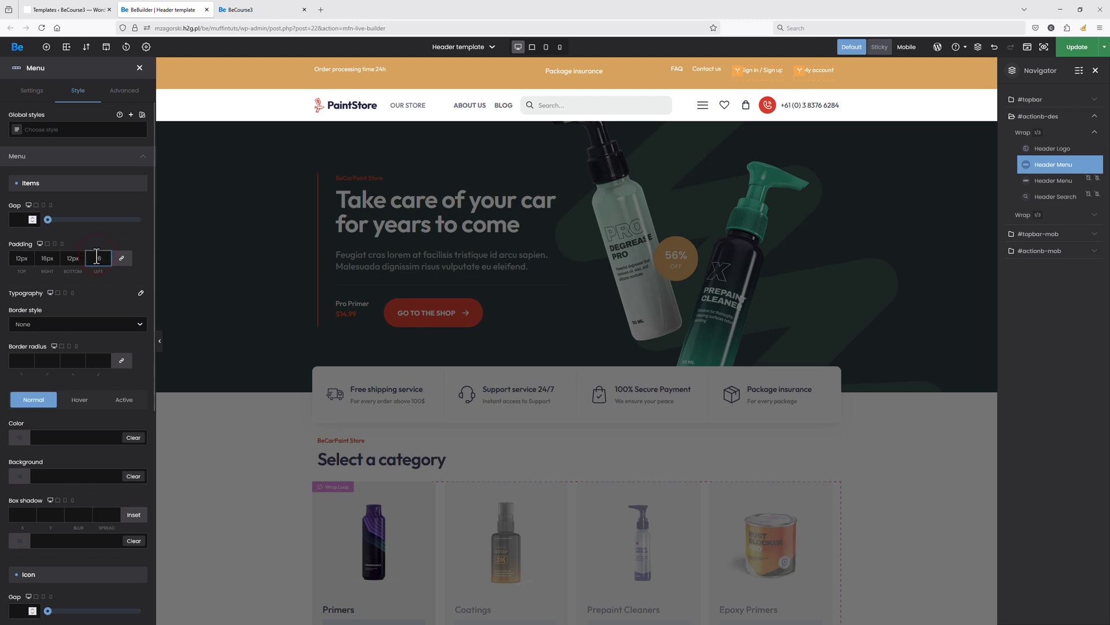
left_click(101, 302)
Set the menu items' font weight to Bold and give all four corners a 12px border radius
left_click(141, 293)
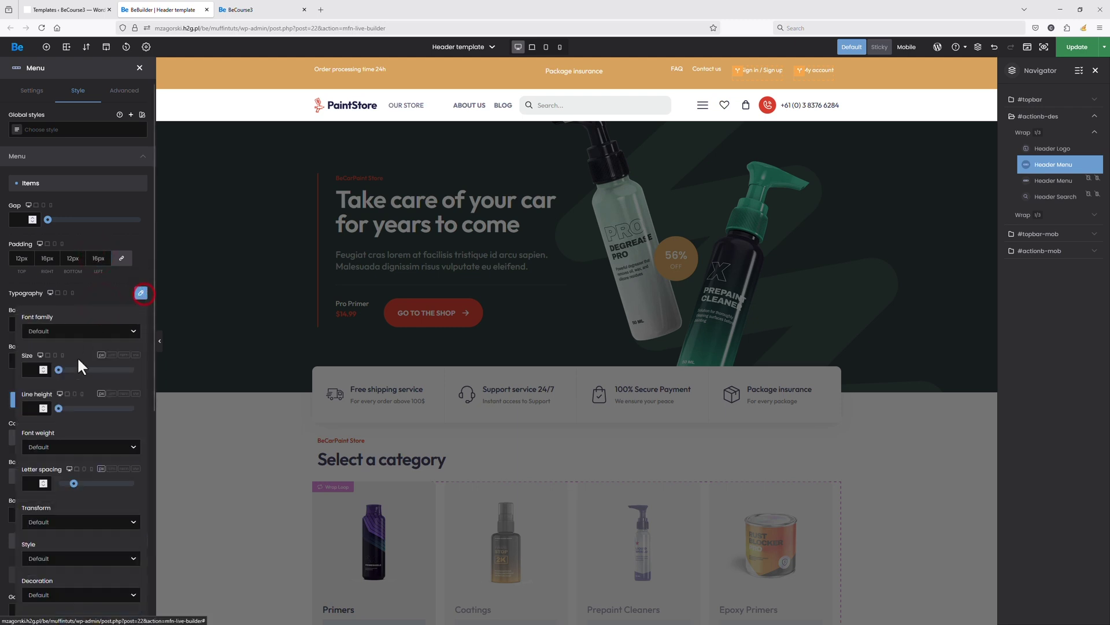
left_click(74, 445)
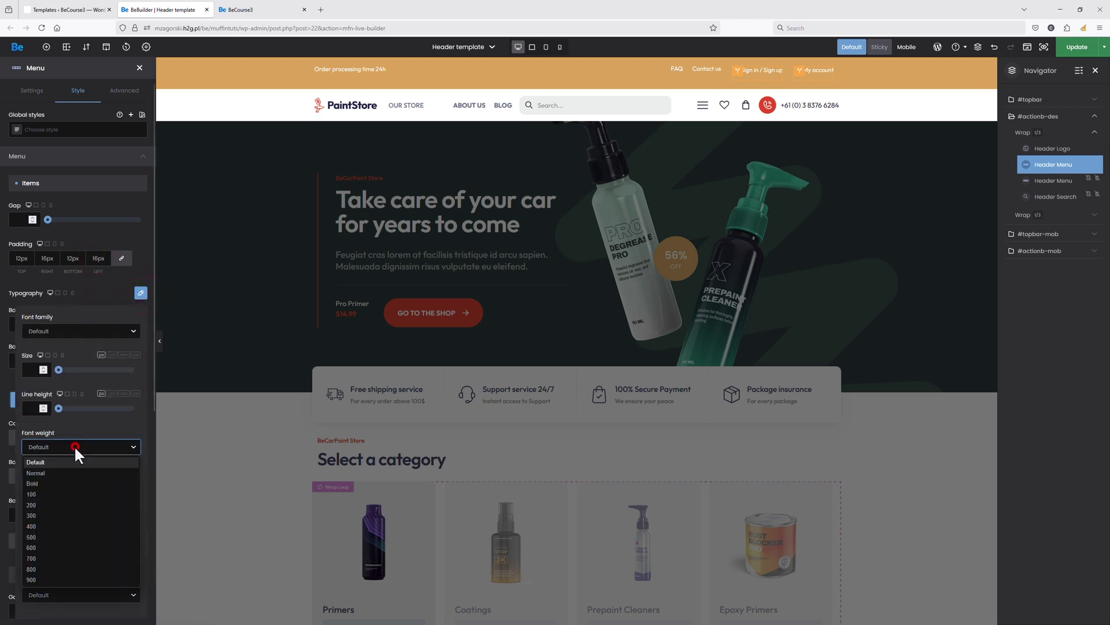
left_click(50, 484)
left_click(99, 293)
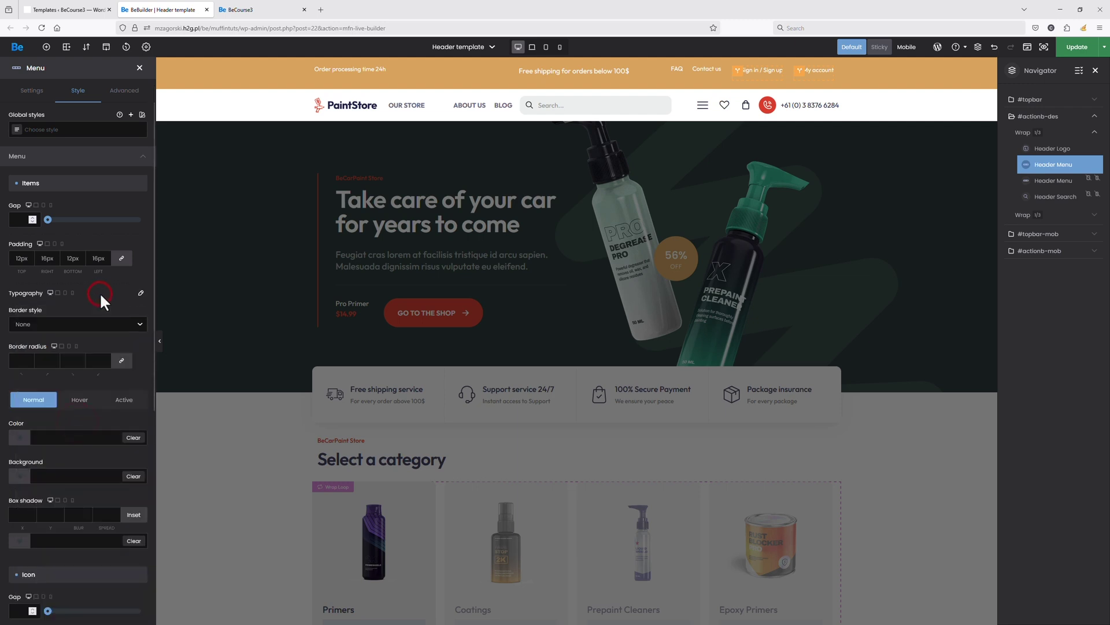
scroll(99, 291, "down", 2)
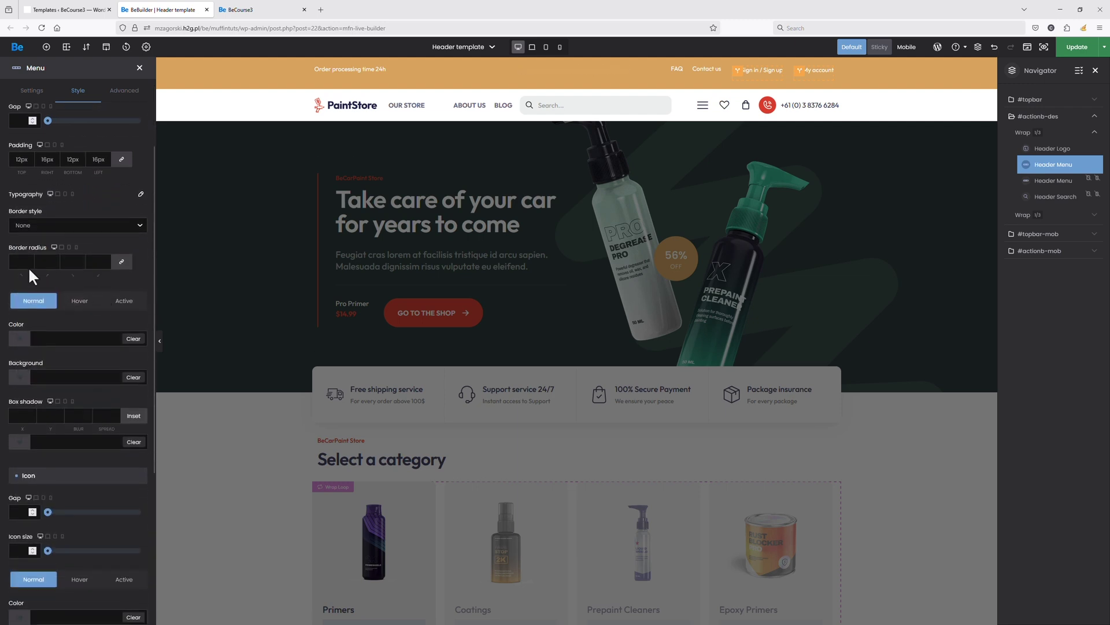
left_click(122, 262)
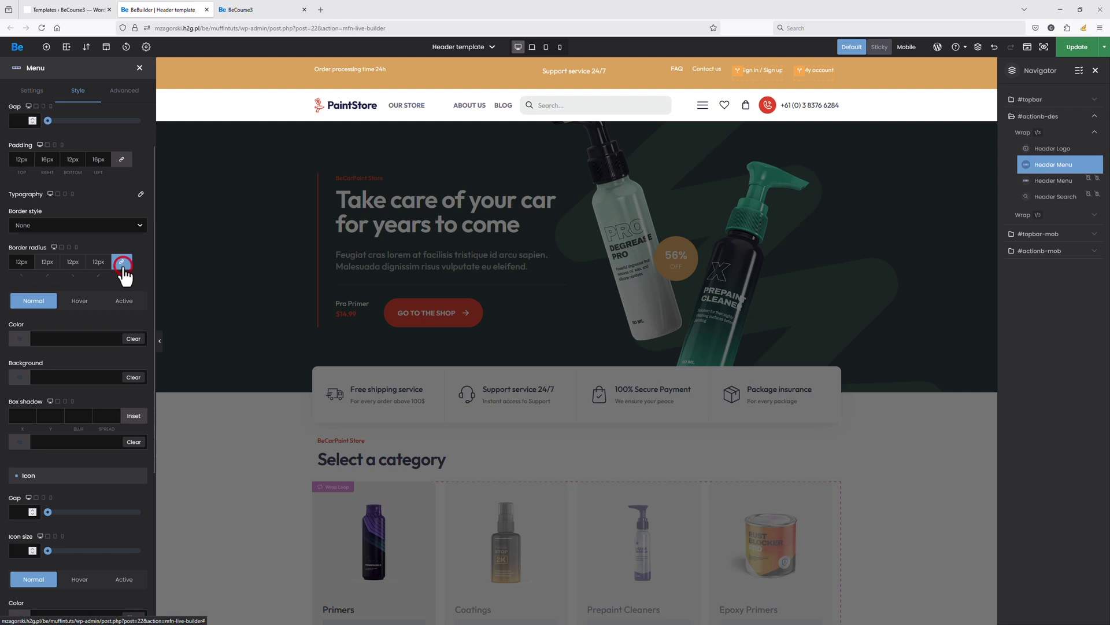
Give the menu items' normal state the first red preset as text colour and #FFF4ED as background
scroll(117, 279, "down", 1)
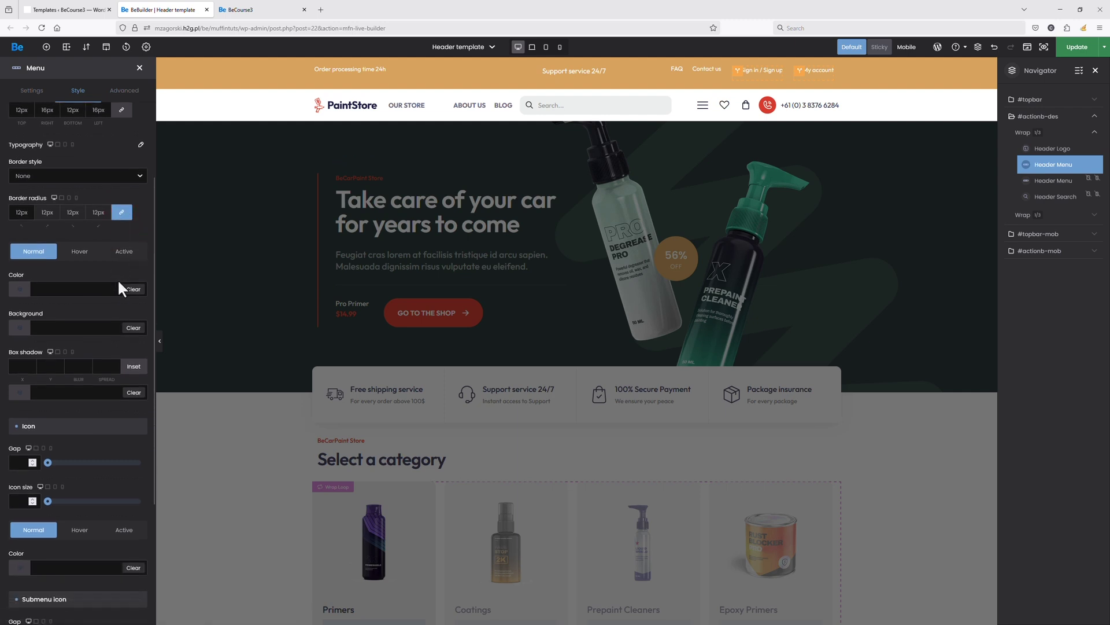
left_click(75, 289)
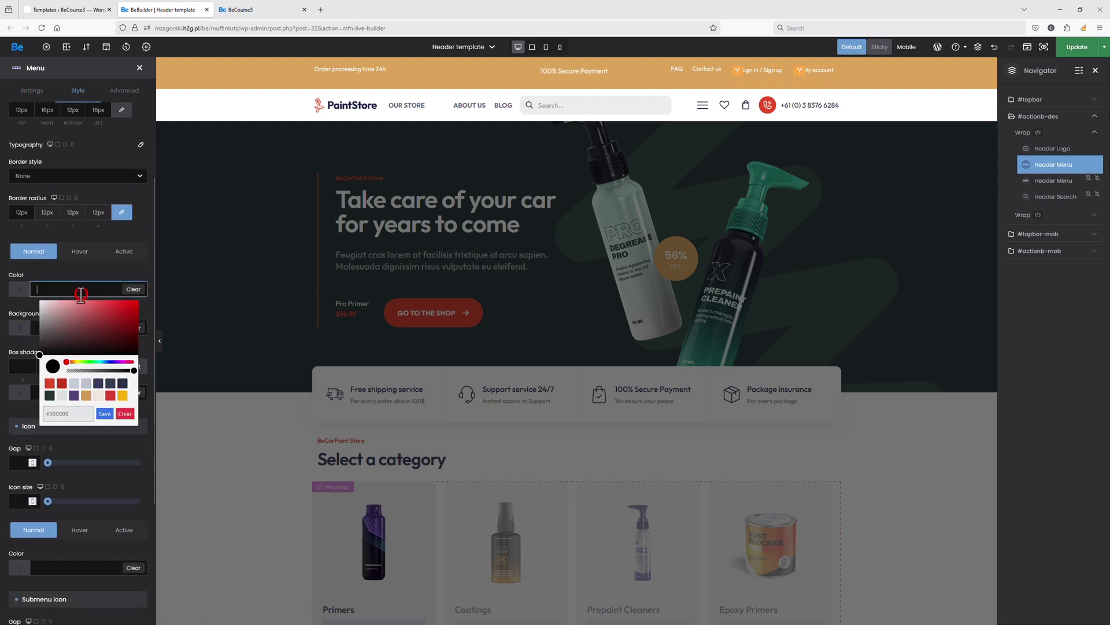
left_click(50, 382)
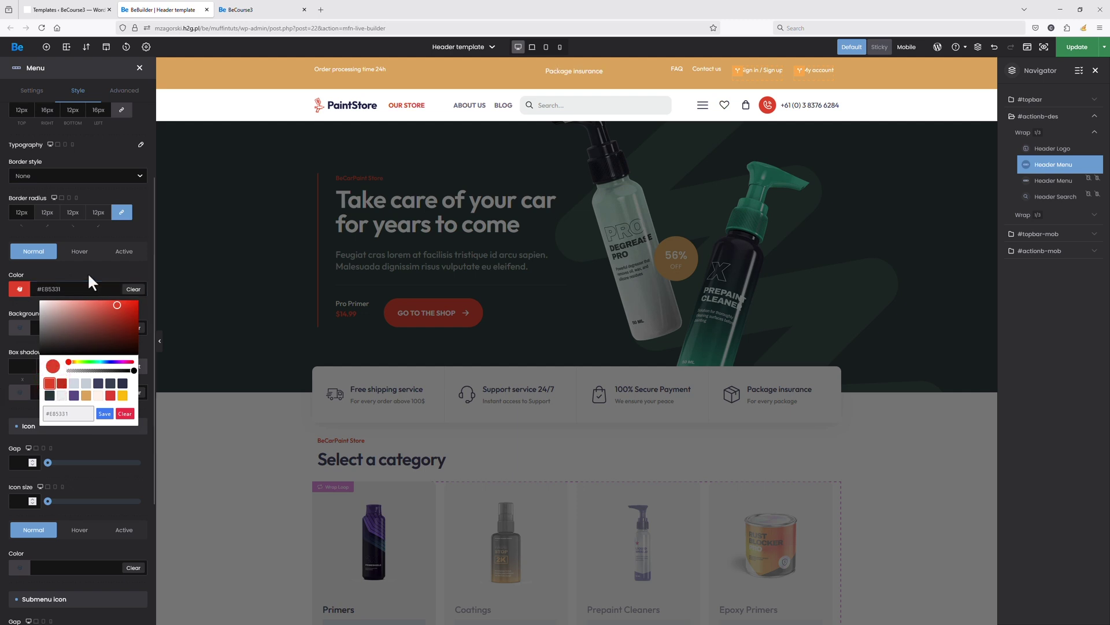
left_click(67, 328)
type("FFF4F4")
left_click(50, 303)
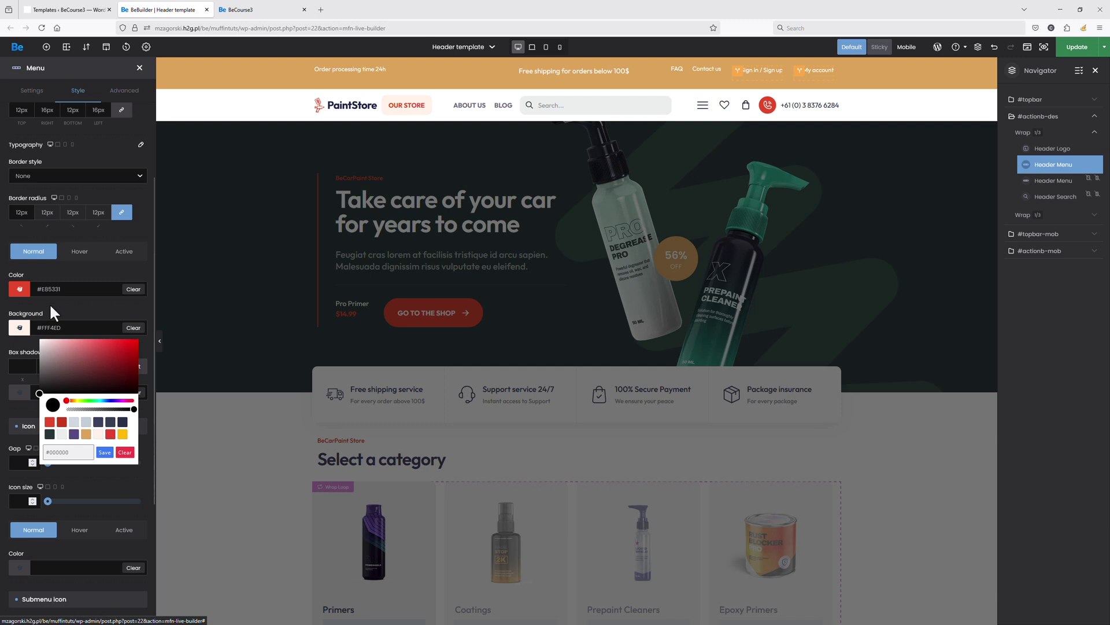
Give the menu items' hover state #FFFFFF text and the darker red preset as background
left_click(79, 251)
left_click(83, 287)
type("#FFFFFF")
left_click(67, 327)
left_click(62, 421)
left_click(91, 313)
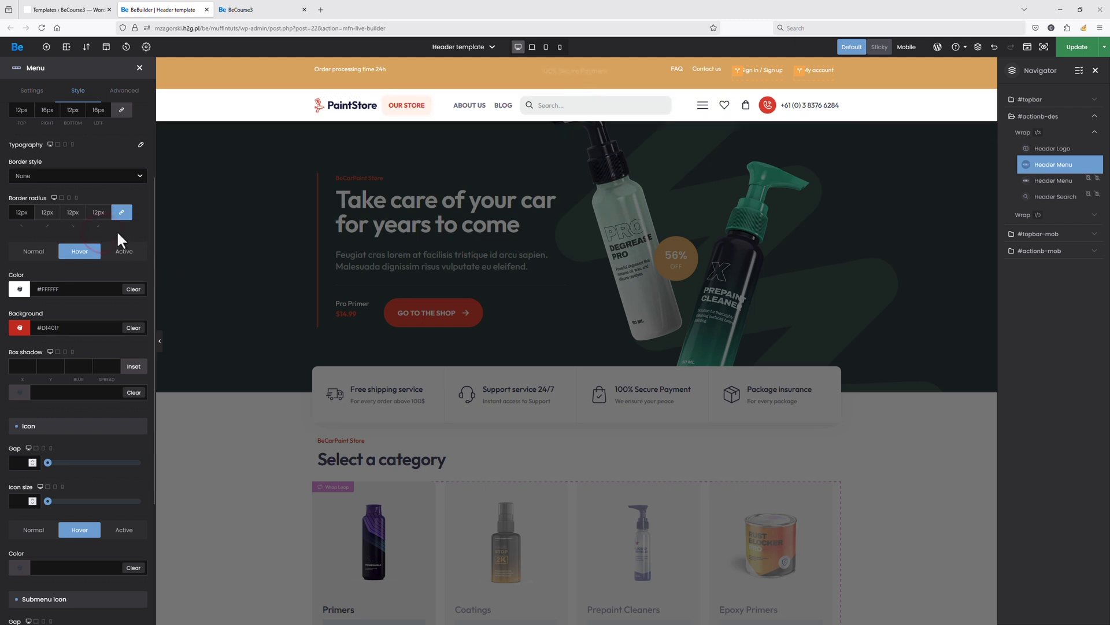
Set the new menu element's width to Custom with a value of 190px
scroll(123, 105, "up", 5)
left_click(125, 93)
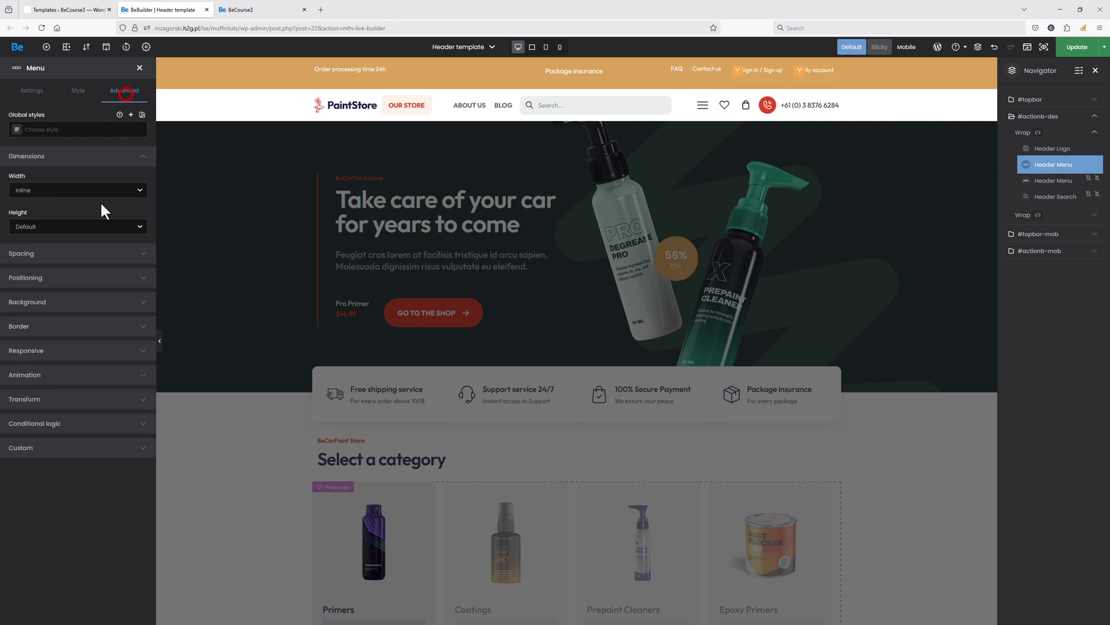
left_click(84, 189)
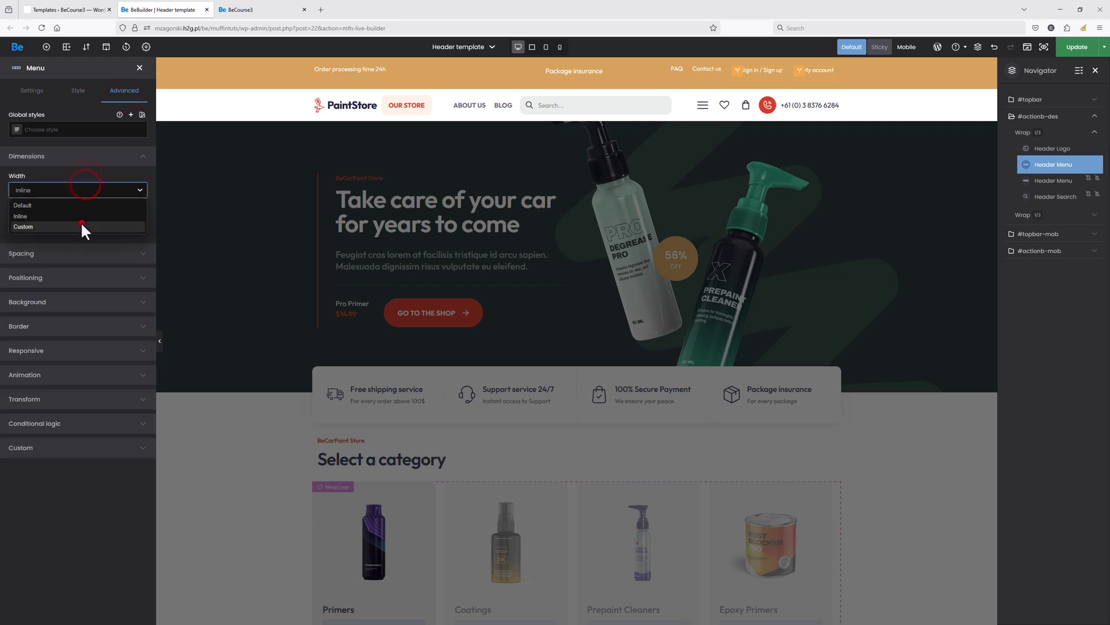
left_click(81, 223)
left_click(67, 225)
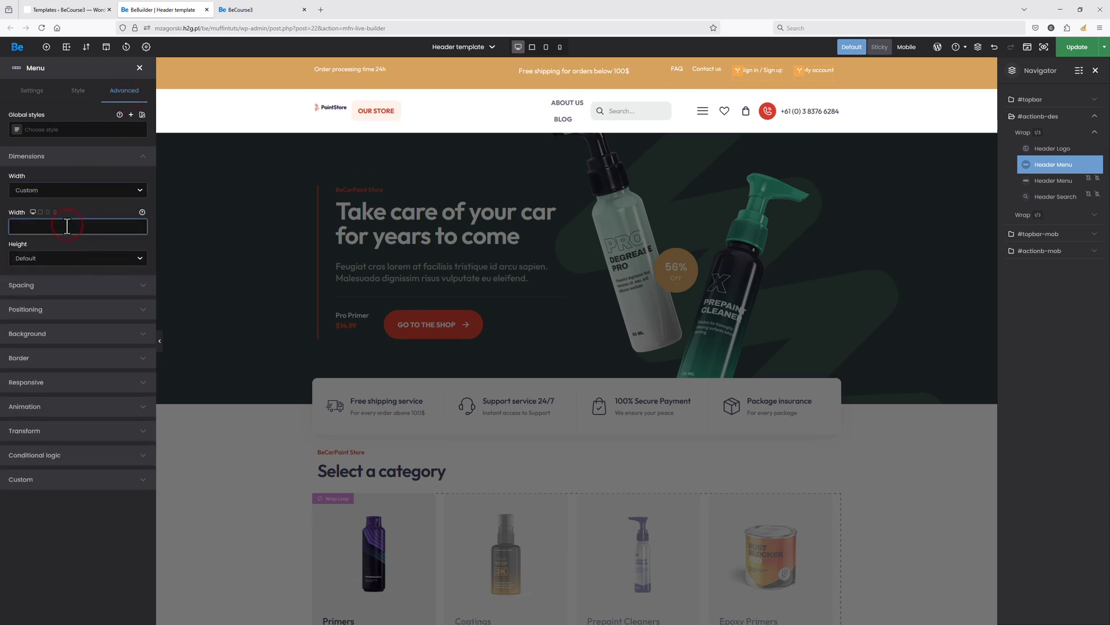
type("190px")
key("Tab")
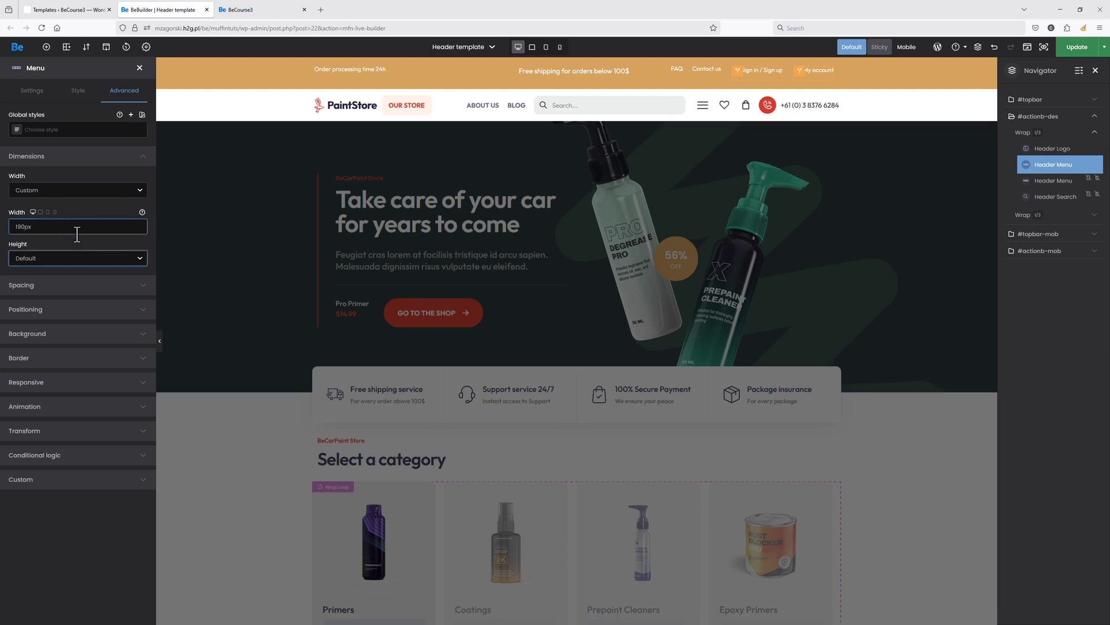
Unlink the menu element's margins and set its left margin to 32px
left_click(70, 282)
left_click(121, 263)
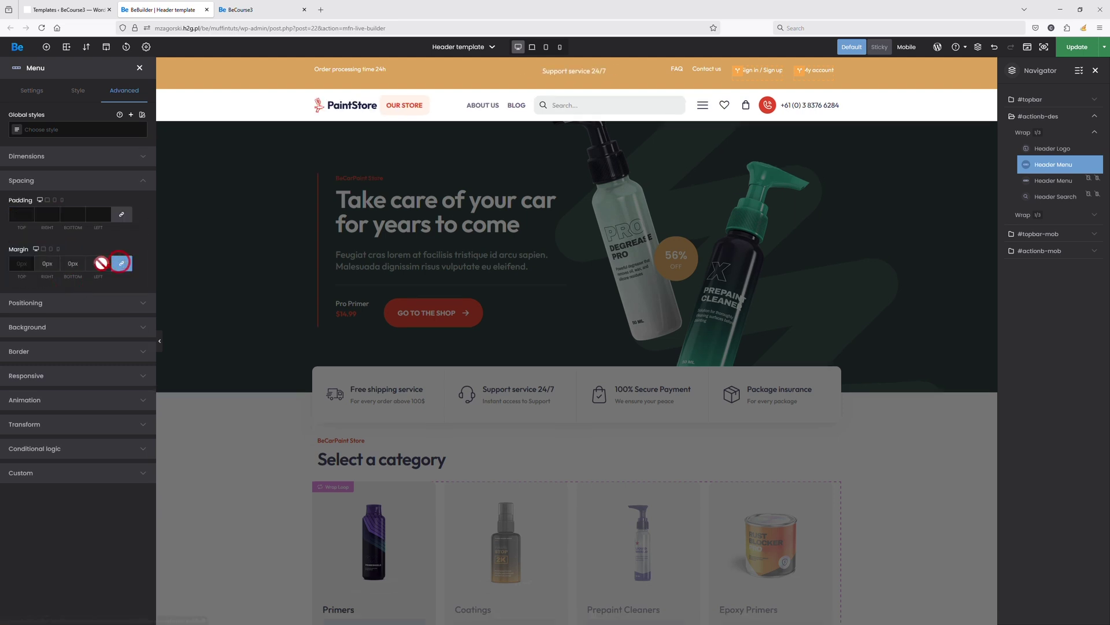
left_click(99, 263)
type("32px")
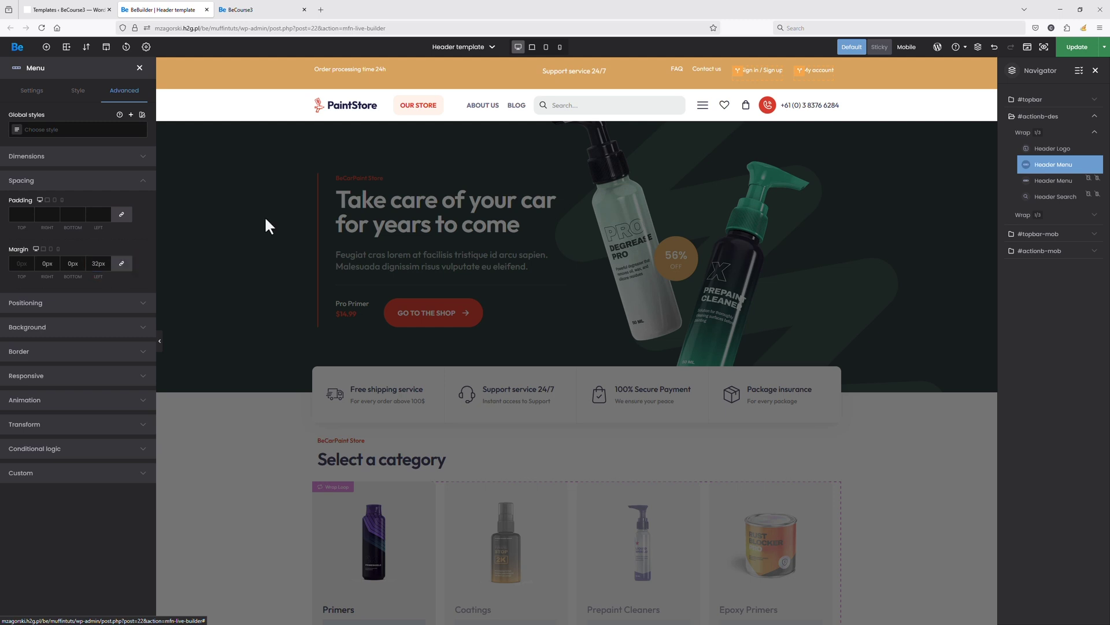
Update the header template with the display condition Include Entire Site and check the result on the live homepage
left_click(1076, 47)
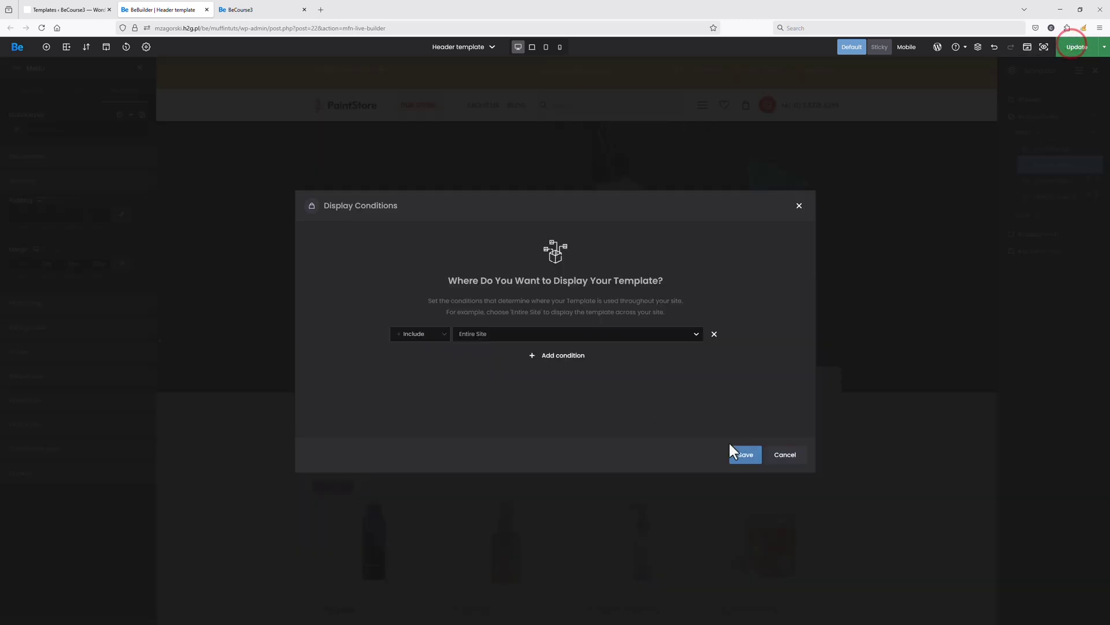
left_click(760, 461)
left_click(240, 10)
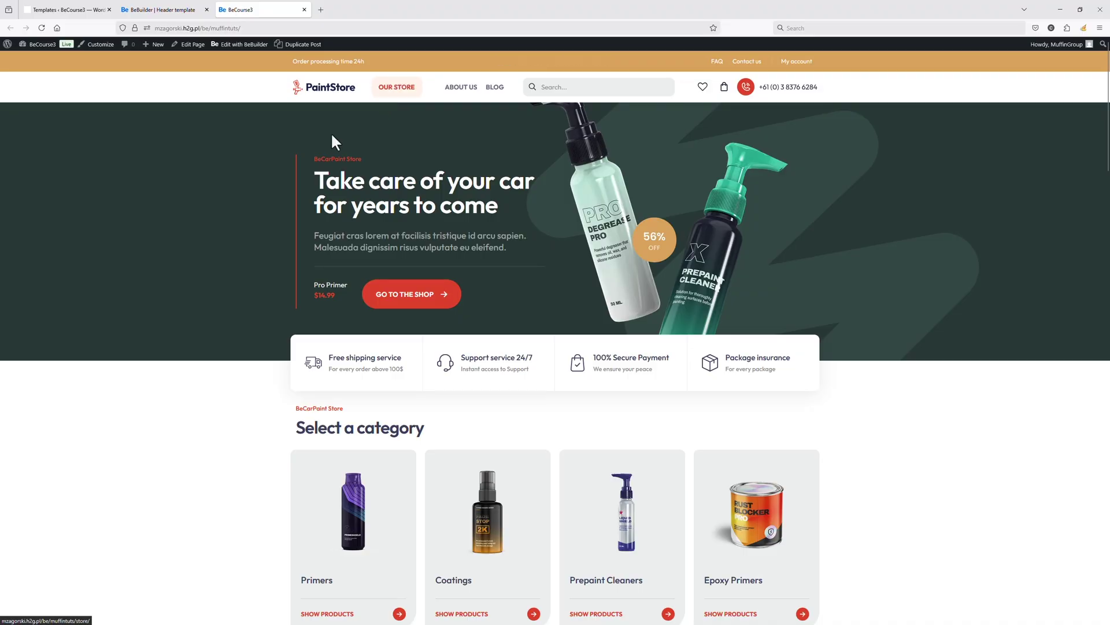
left_click(165, 10)
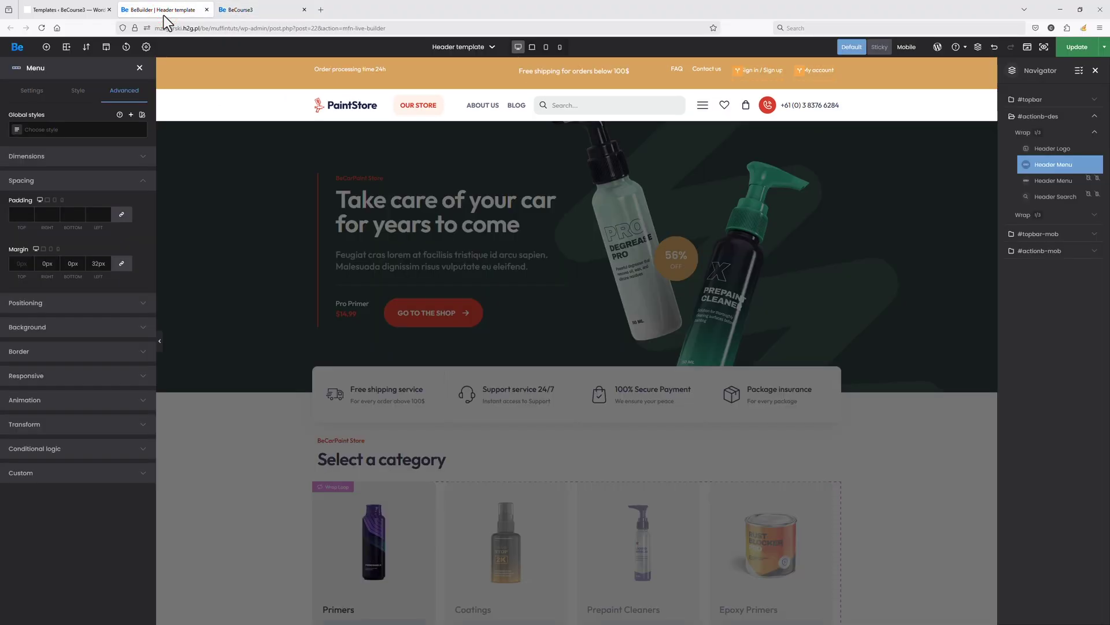
Create a new template of type Mega menu named "Mega menu template" from the WordPress templates list
left_click(81, 8)
left_click(416, 151)
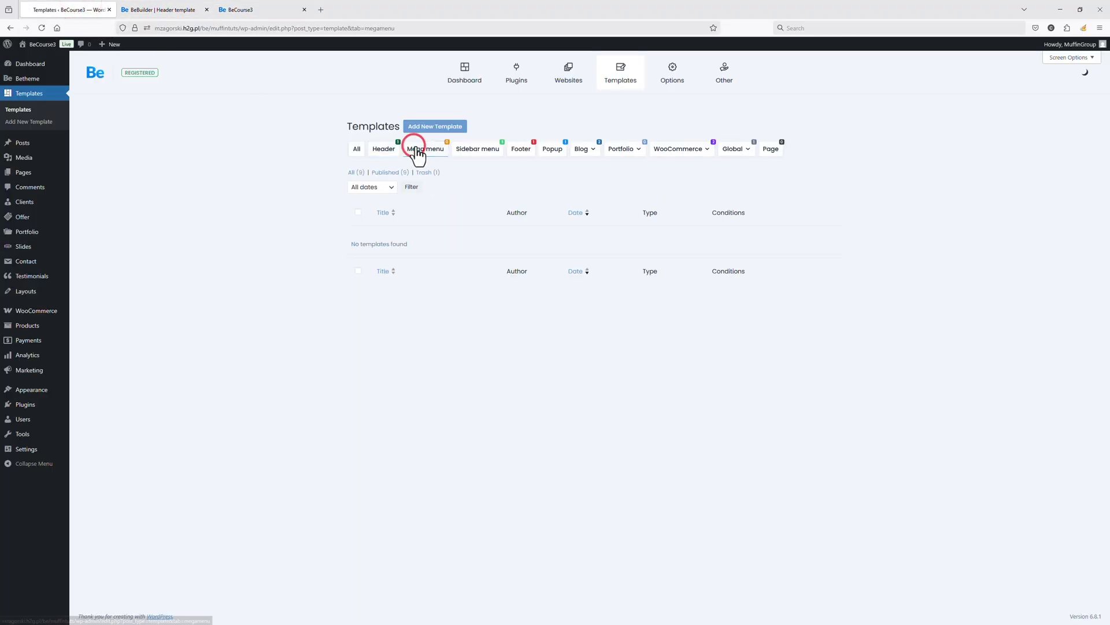
left_click(419, 127)
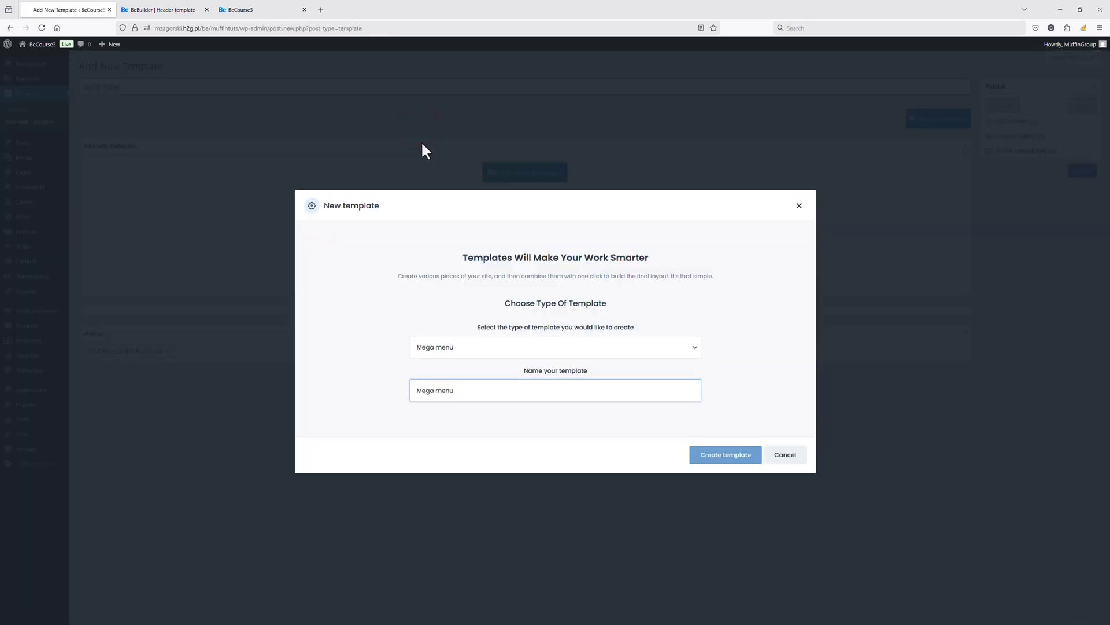
type("e")
left_click(727, 453)
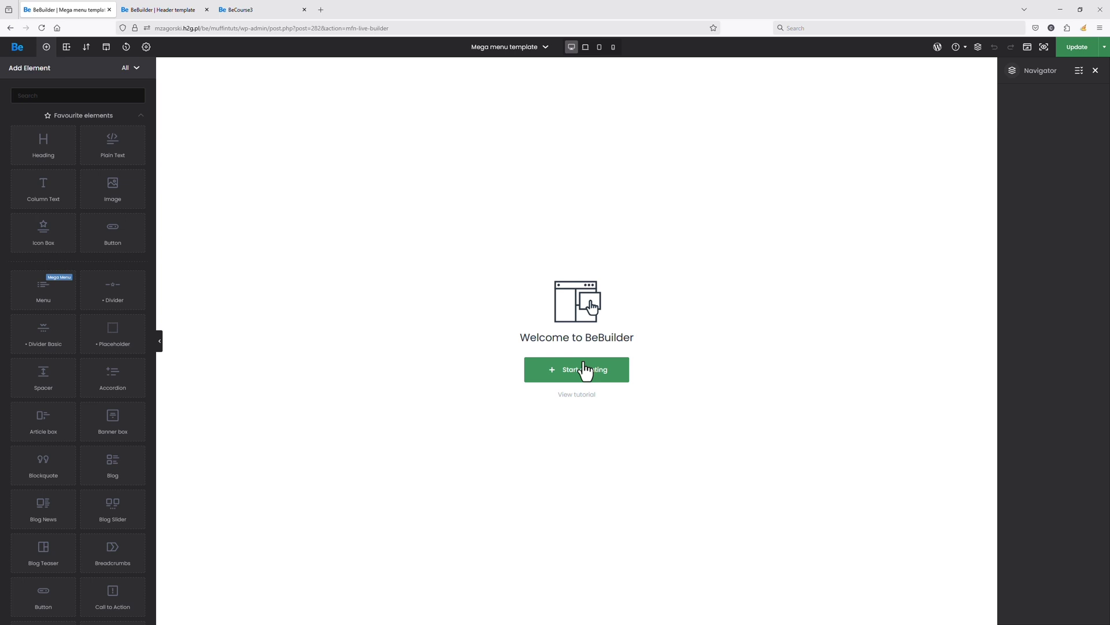
Start the mega menu with a section holding one 1/1 wrap and give the section 20px padding on all sides
left_click(584, 369)
left_click(485, 322)
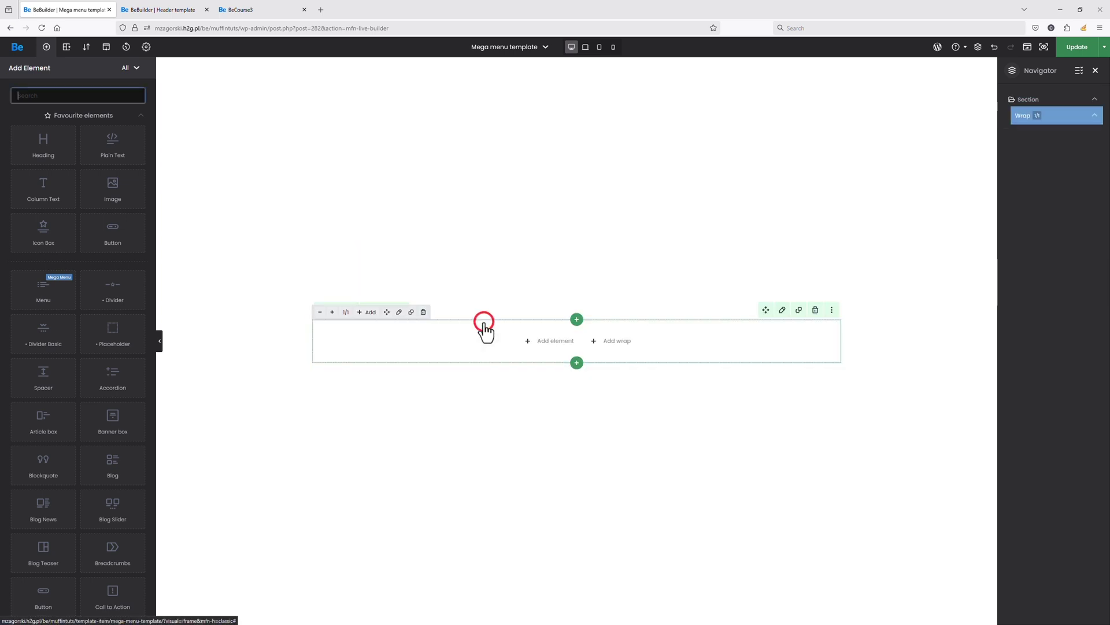
left_click(781, 310)
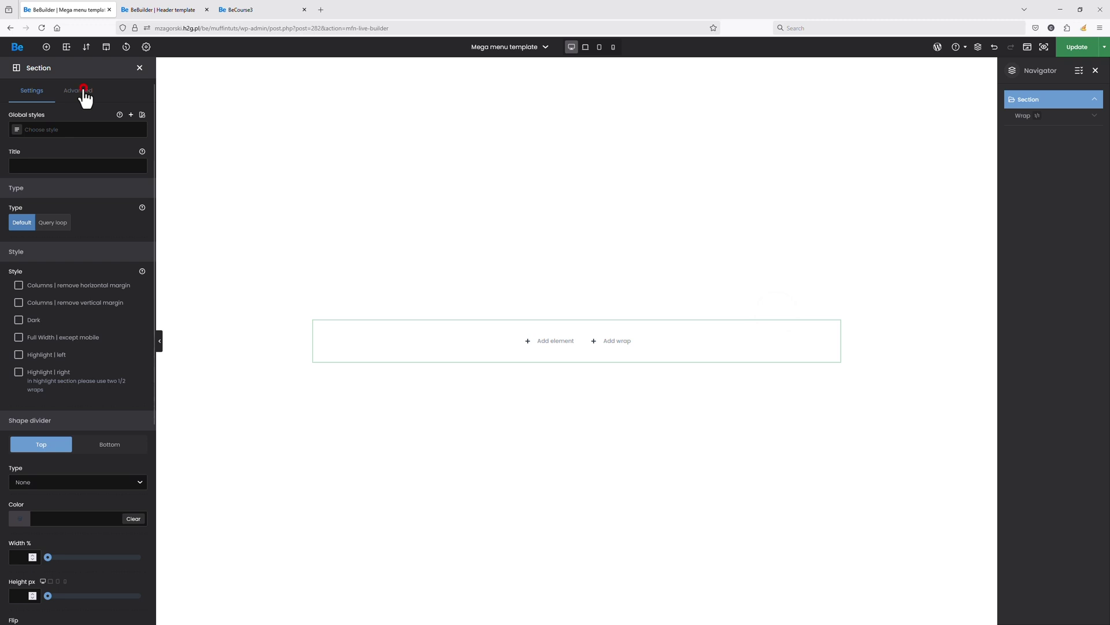
left_click(83, 90)
left_click(57, 251)
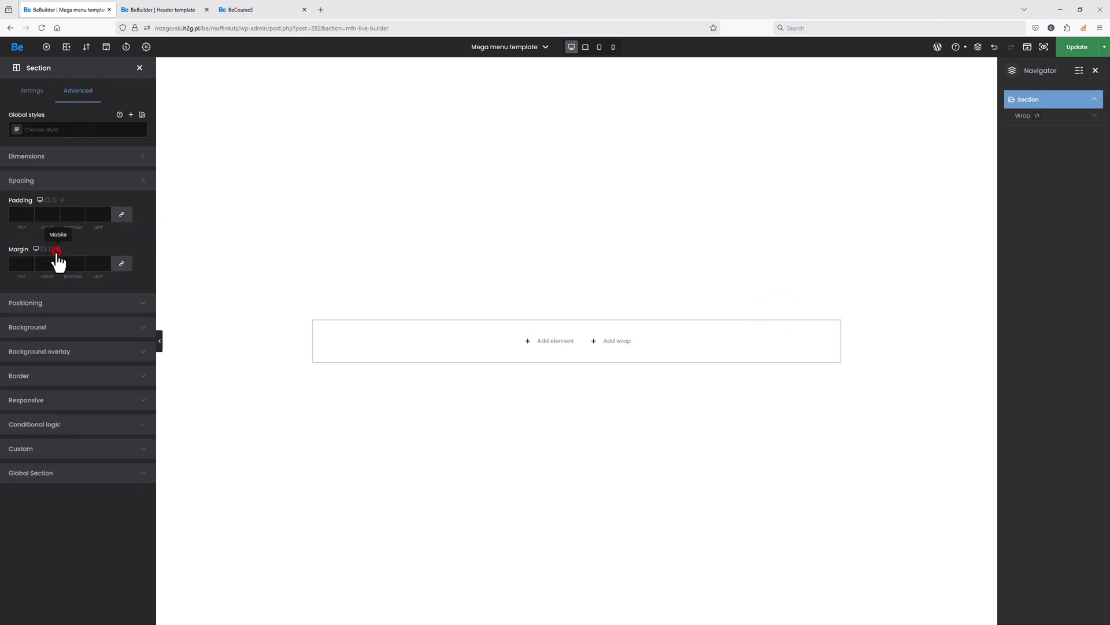
left_click(29, 215)
type("20px")
key("Tab")
left_click(122, 214)
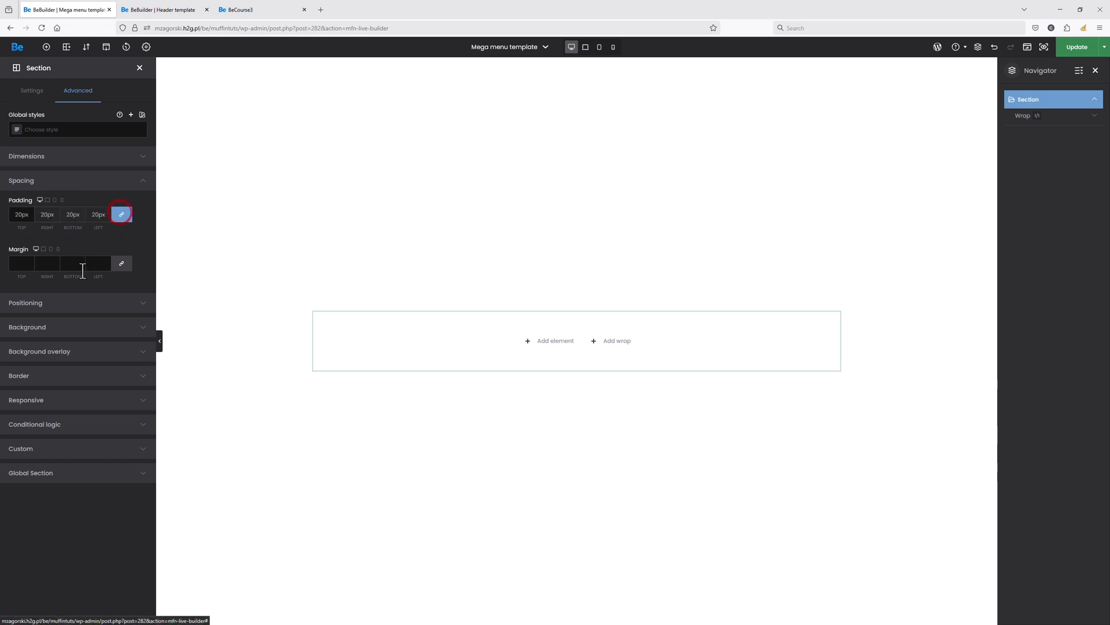
Give the section a border radius of 12px on all four corners
left_click(78, 330)
left_click(74, 333)
left_click(74, 315)
left_click(56, 229)
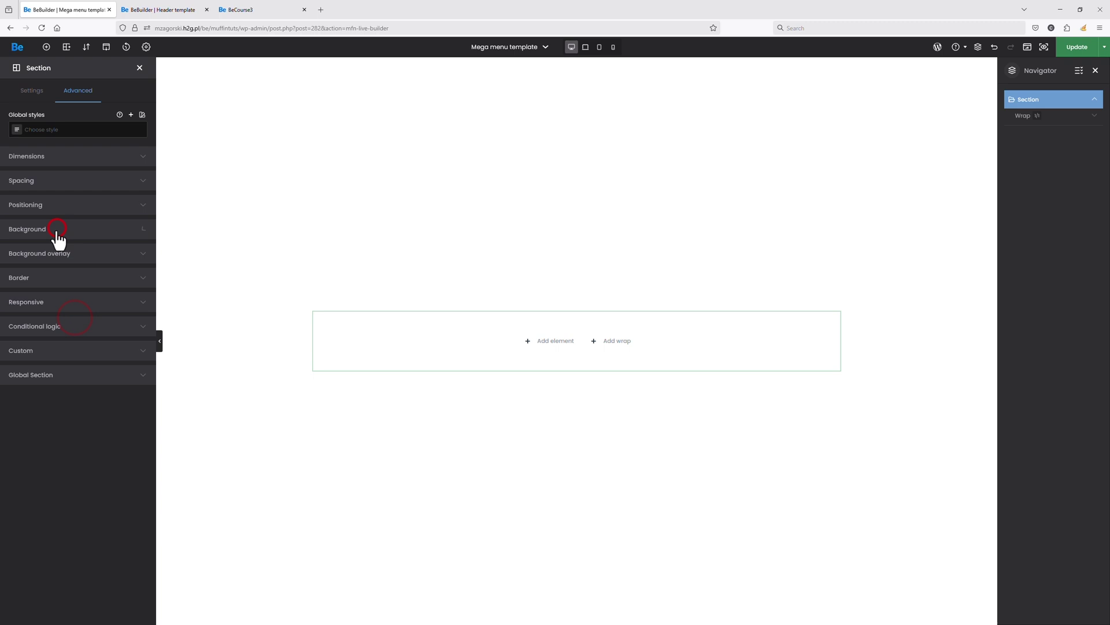
left_click(60, 279)
left_click(22, 347)
type("12")
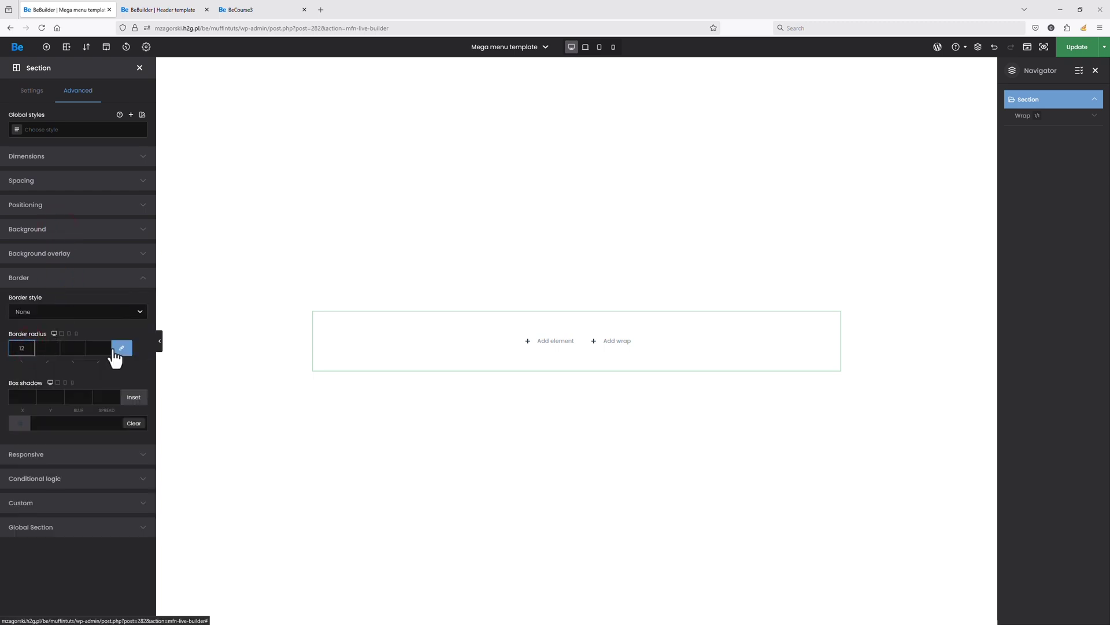
key("Tab")
Add a box shadow to the section with X 0px, Y 8px, blur 40px, spread 0px and colour rgba(0,38,3,0.08)
type("0")
key("Tab")
type("8")
key("Tab")
type("40")
key("Tab")
left_click(66, 423)
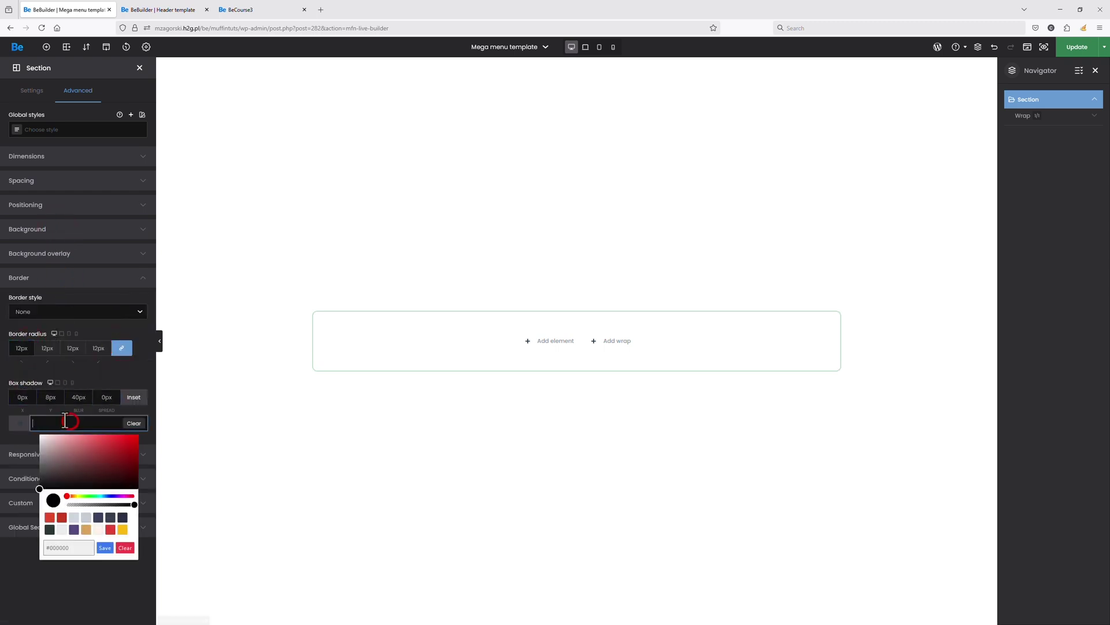
type("rgba(0,38,3,0.69)")
left_click_drag(112, 504, 72, 504)
left_click(116, 377)
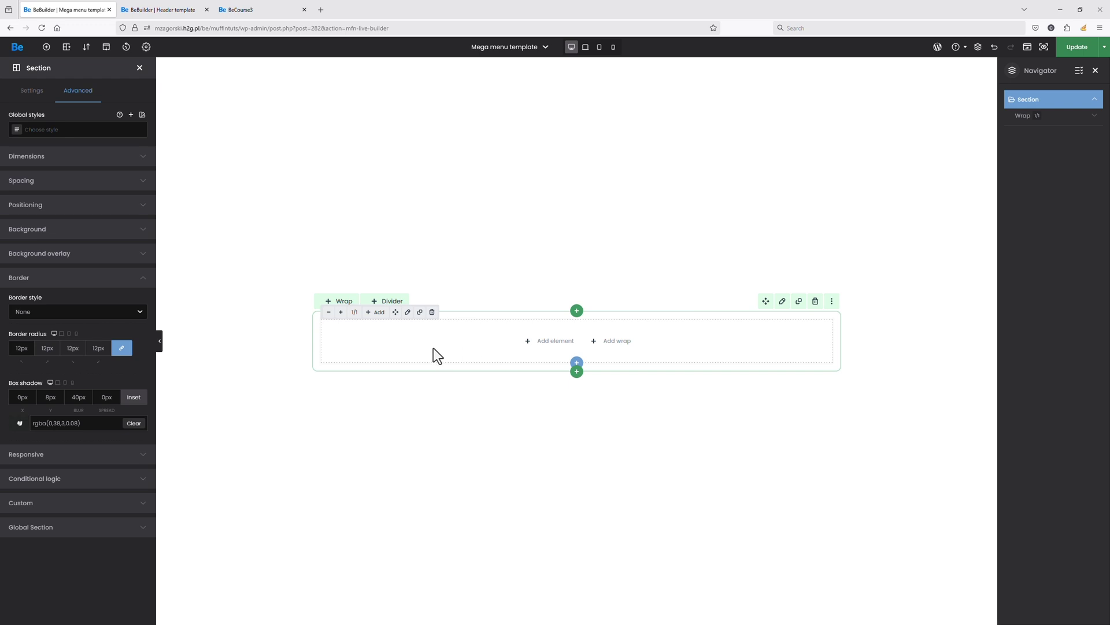
Narrow the section's wrap to 1/4 width and add a Heading element inside it
left_click(329, 313)
left_click(328, 313)
left_click(328, 313)
left_click(328, 312)
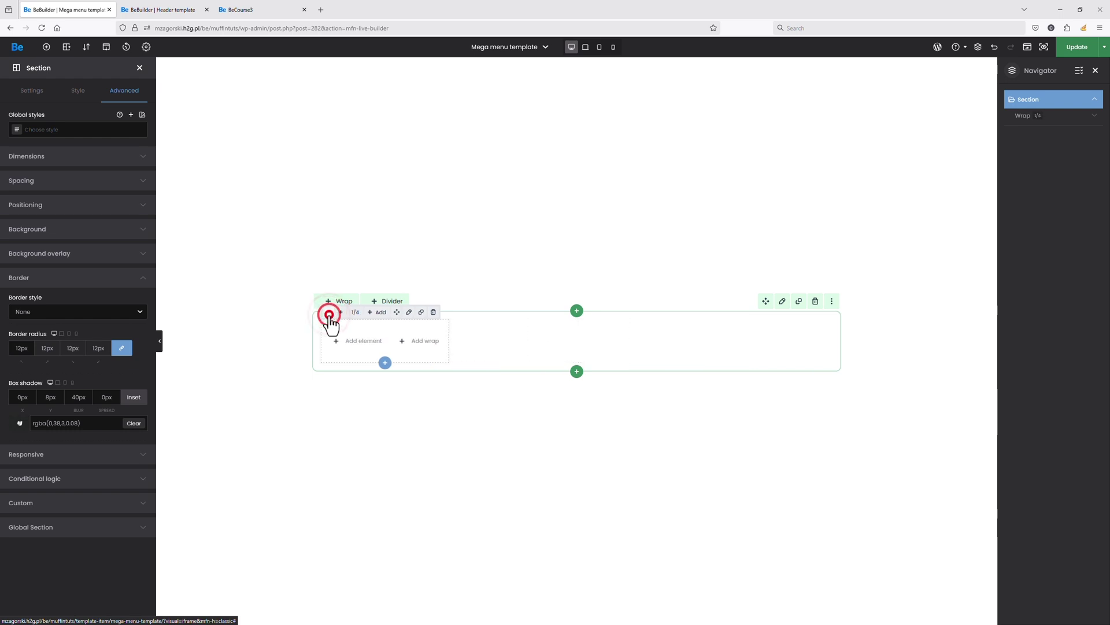
left_click(348, 340)
left_click_drag(59, 144, 358, 338)
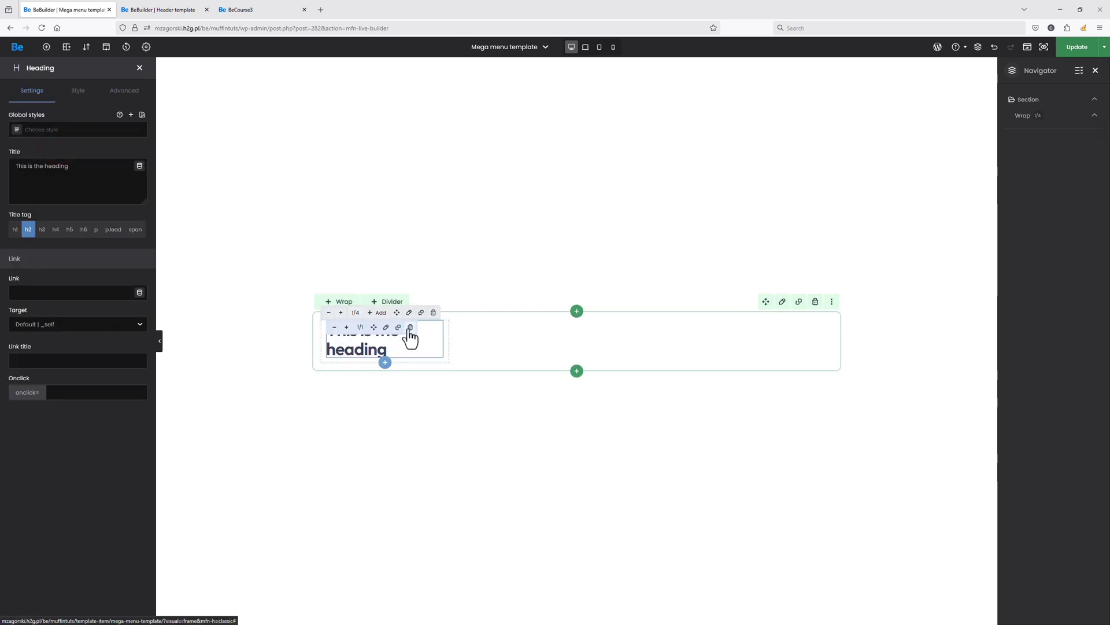
left_click(411, 338)
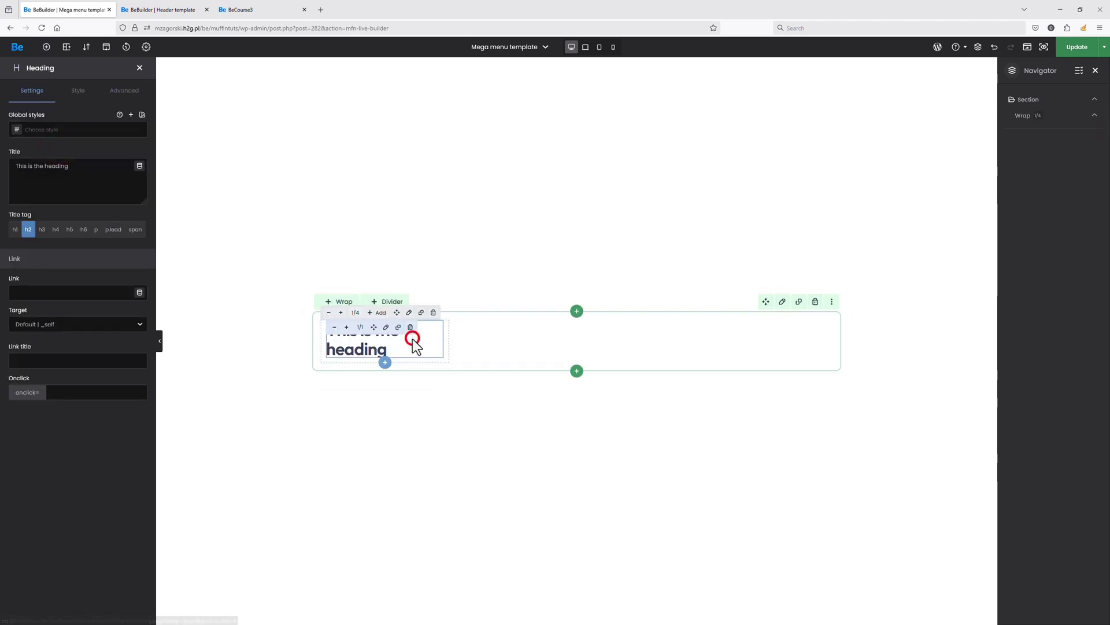
Replace the heading's title with the dynamic title of the Primers product category
triple_click(112, 182)
key("BackSpace")
left_click(139, 166)
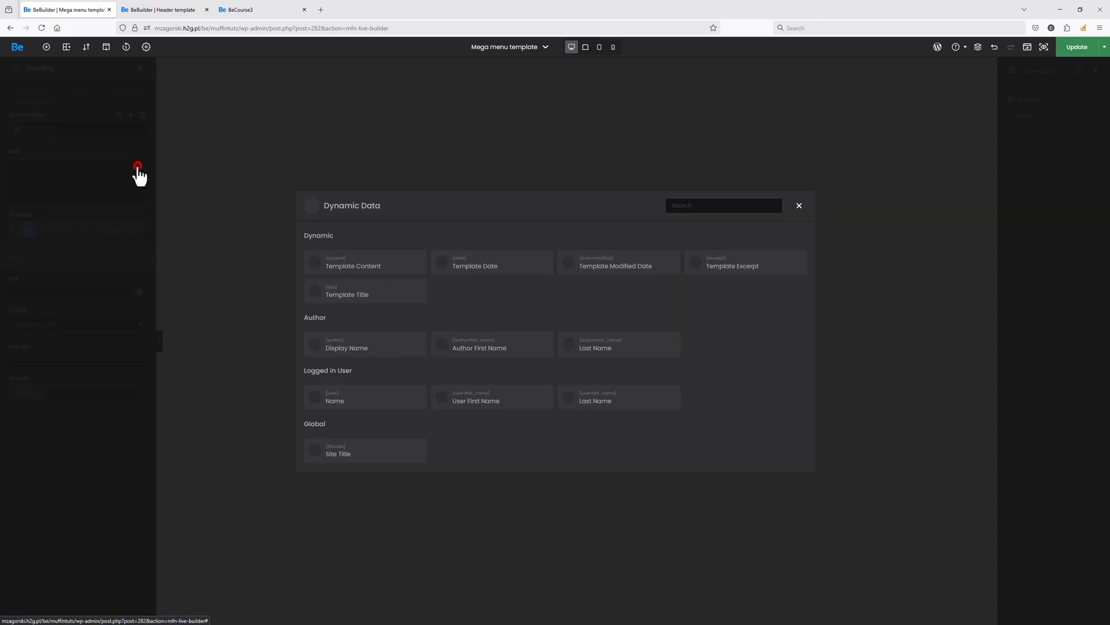
scroll(665, 352, "down", 3)
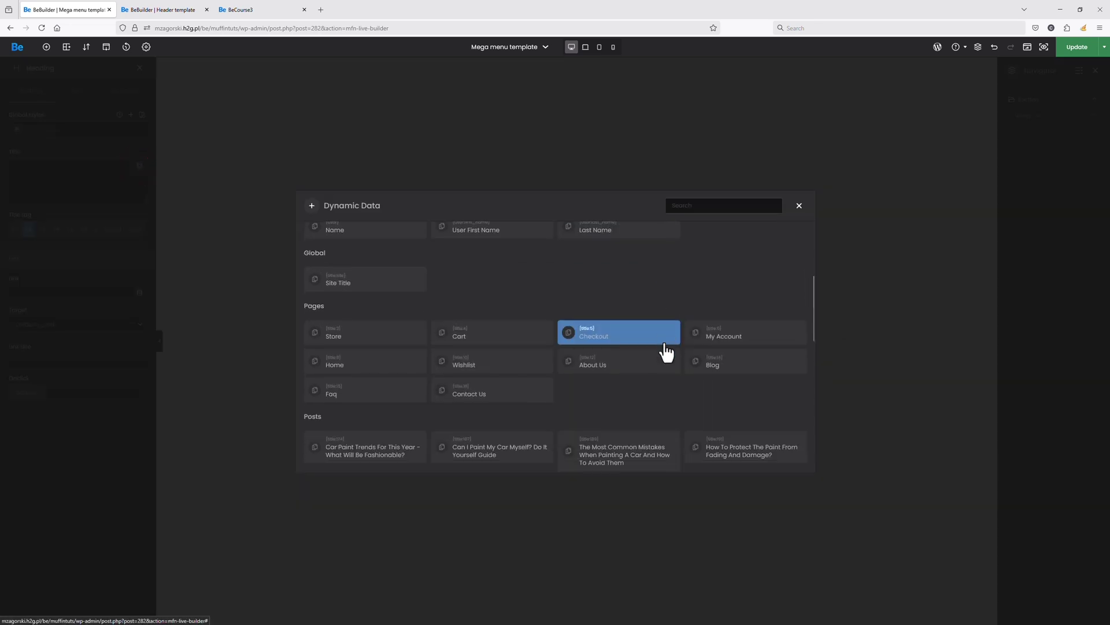
scroll(665, 351, "down", 2)
scroll(361, 373, "down", 3)
scroll(367, 372, "down", 1)
scroll(368, 367, "down", 1)
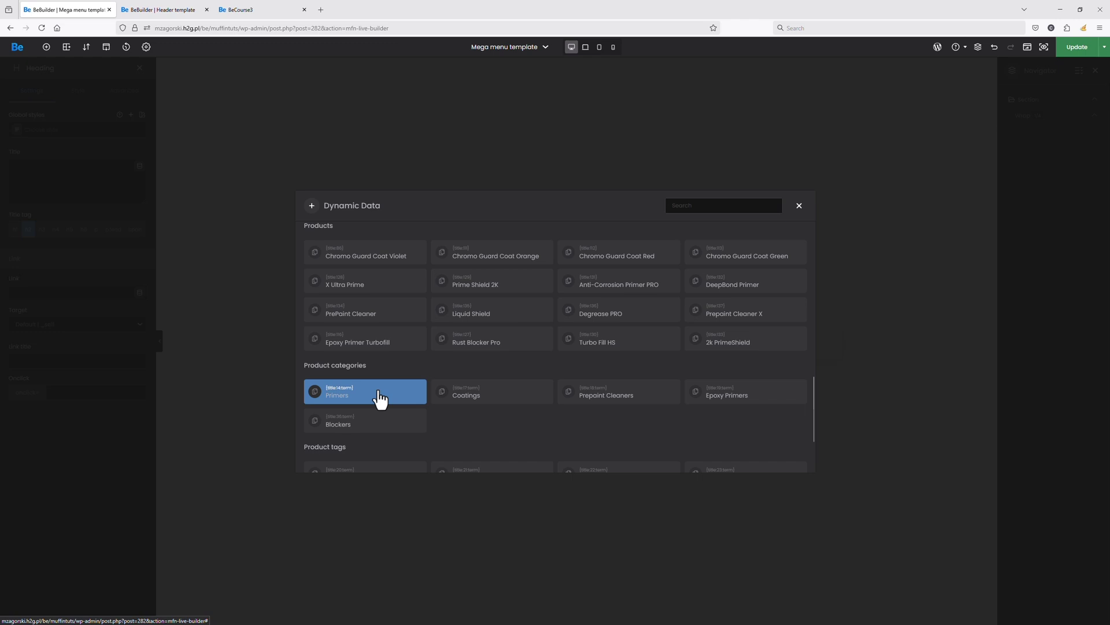
left_click(380, 398)
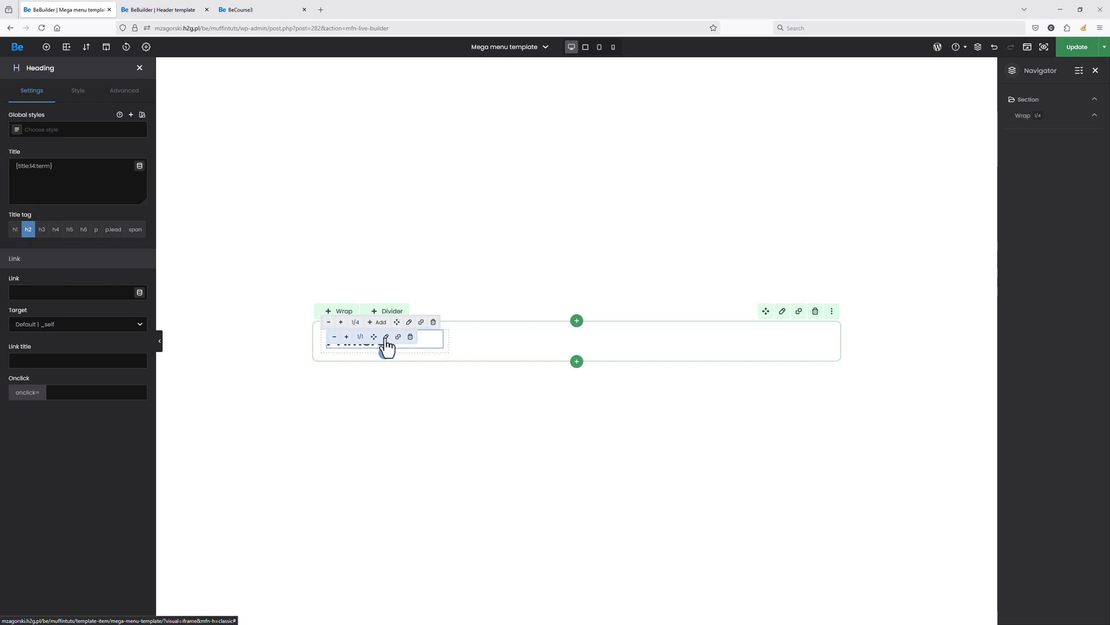
Add a nested wrap of type Query loop below the heading and set the heading's title tag to h5
left_click(383, 353)
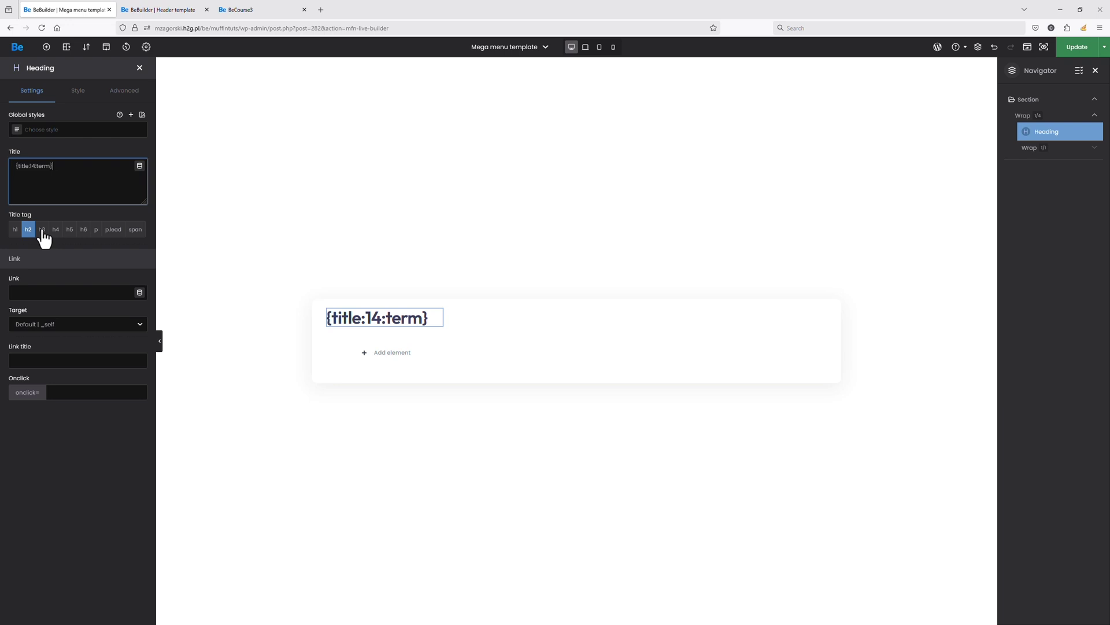
left_click(70, 229)
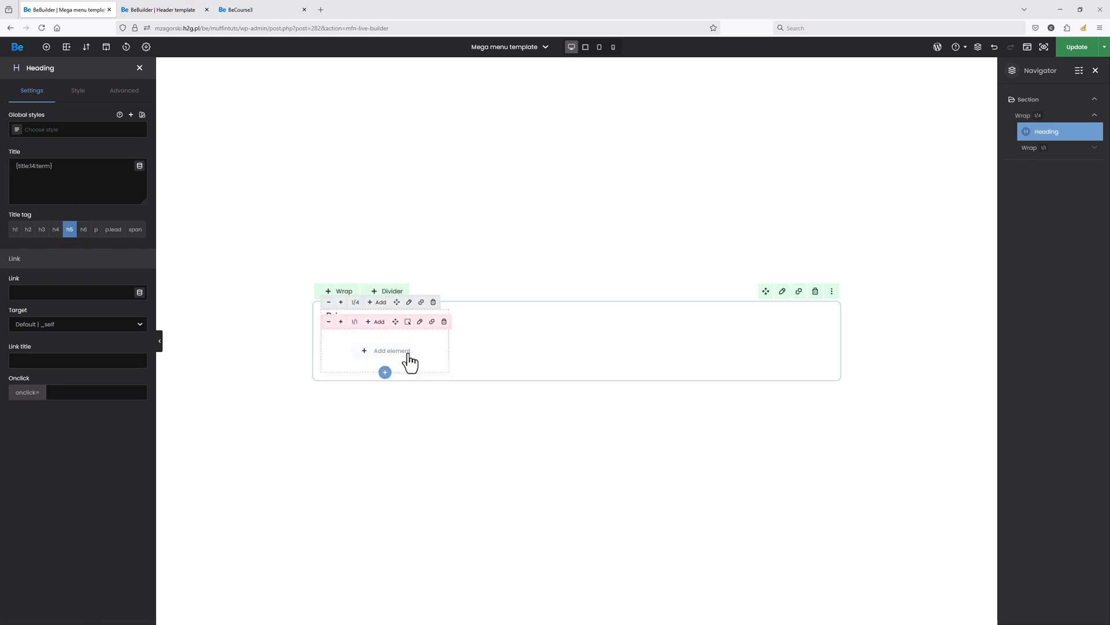
left_click(417, 337)
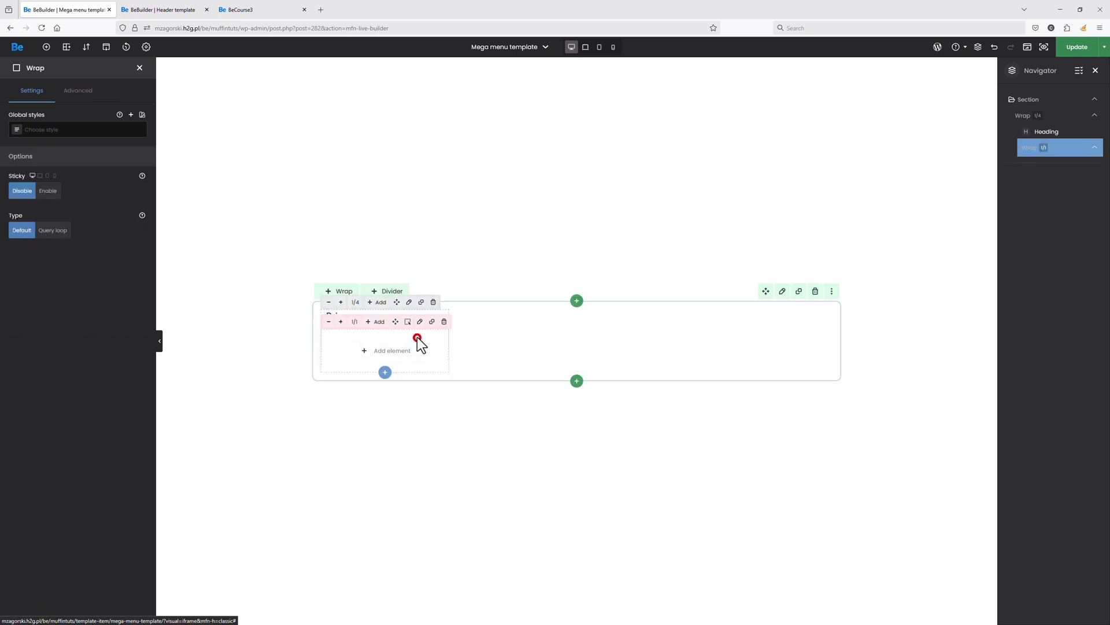
left_click(53, 230)
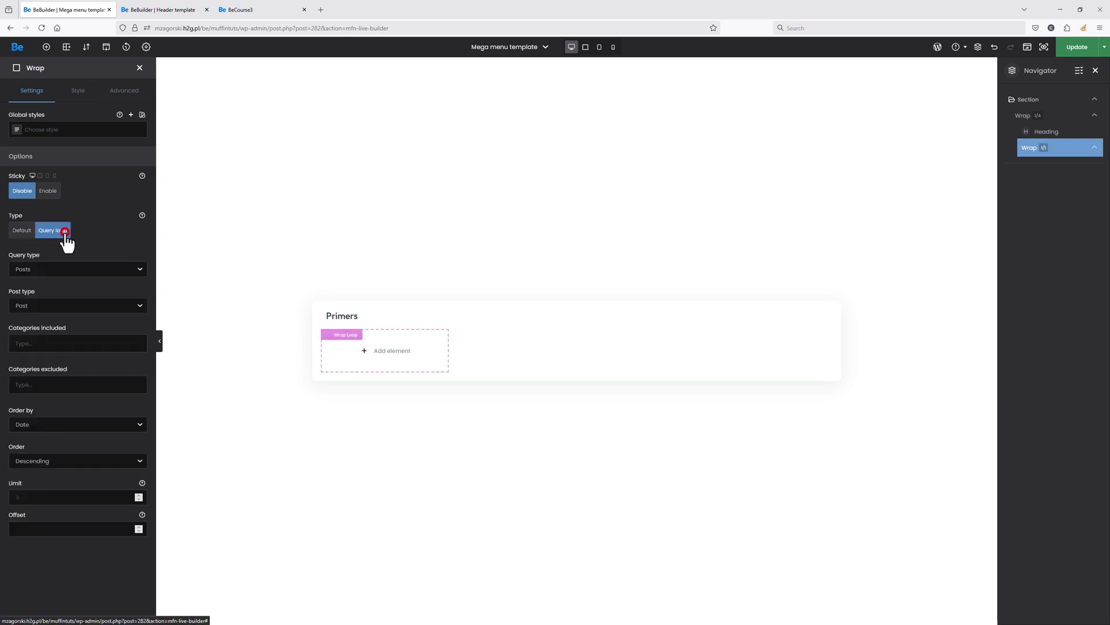
Configure the nested wrap's query for the Product post type, including only the Primers category, with a limit of 3
left_click(61, 306)
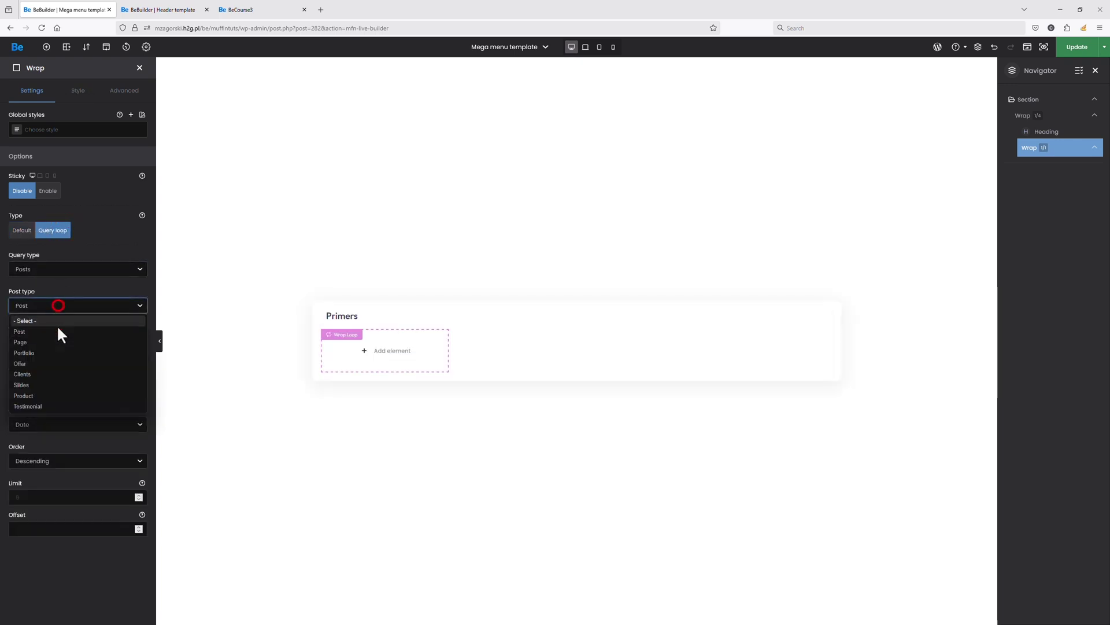
left_click(53, 396)
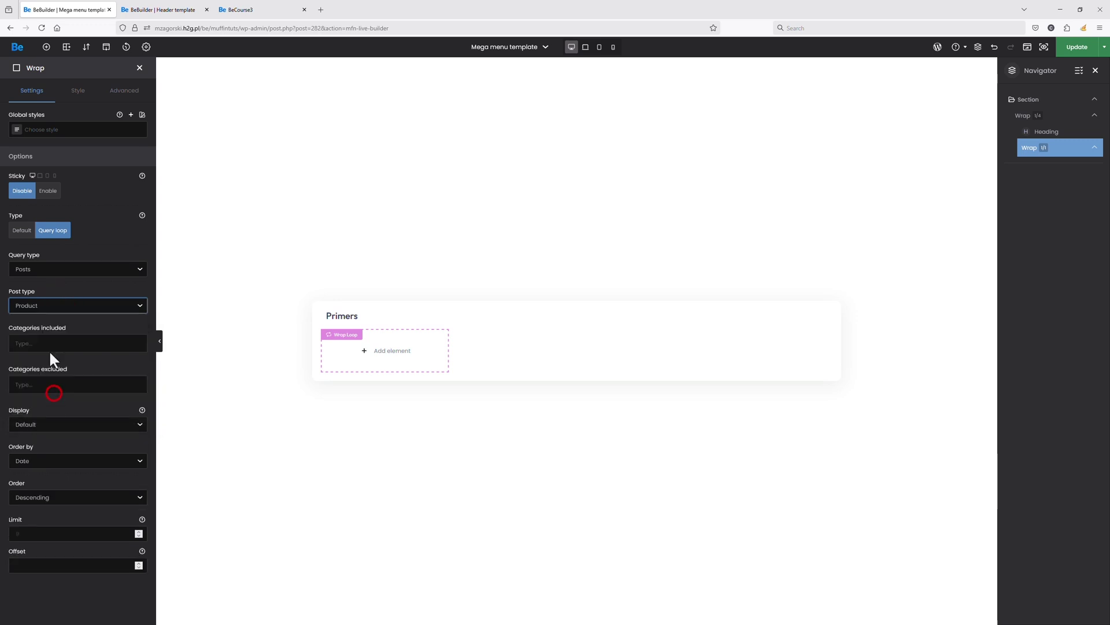
left_click(49, 344)
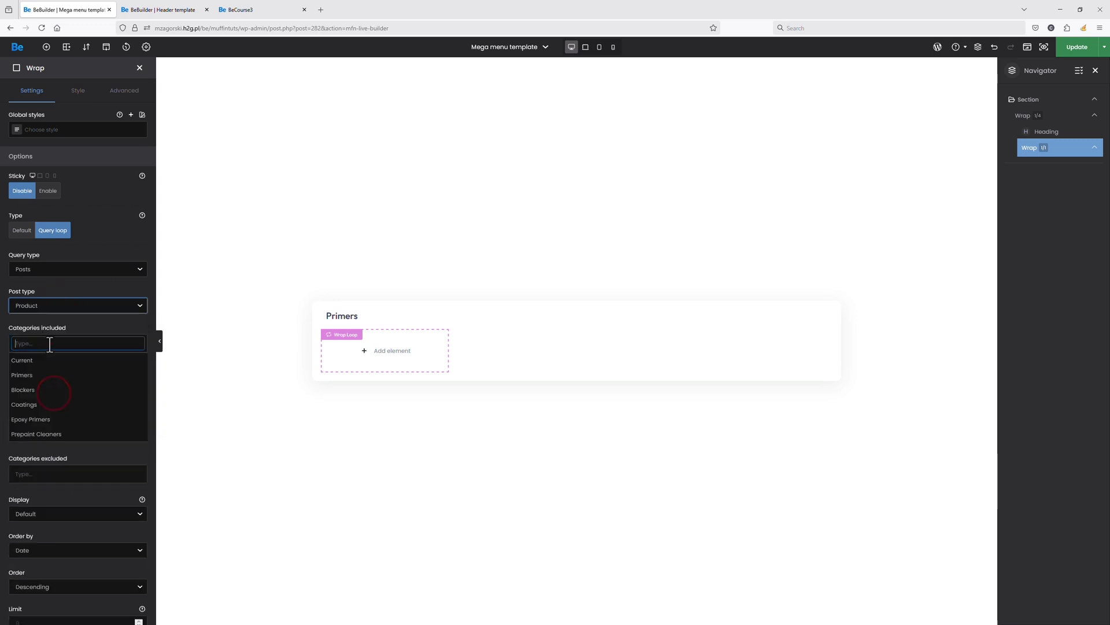
left_click(46, 376)
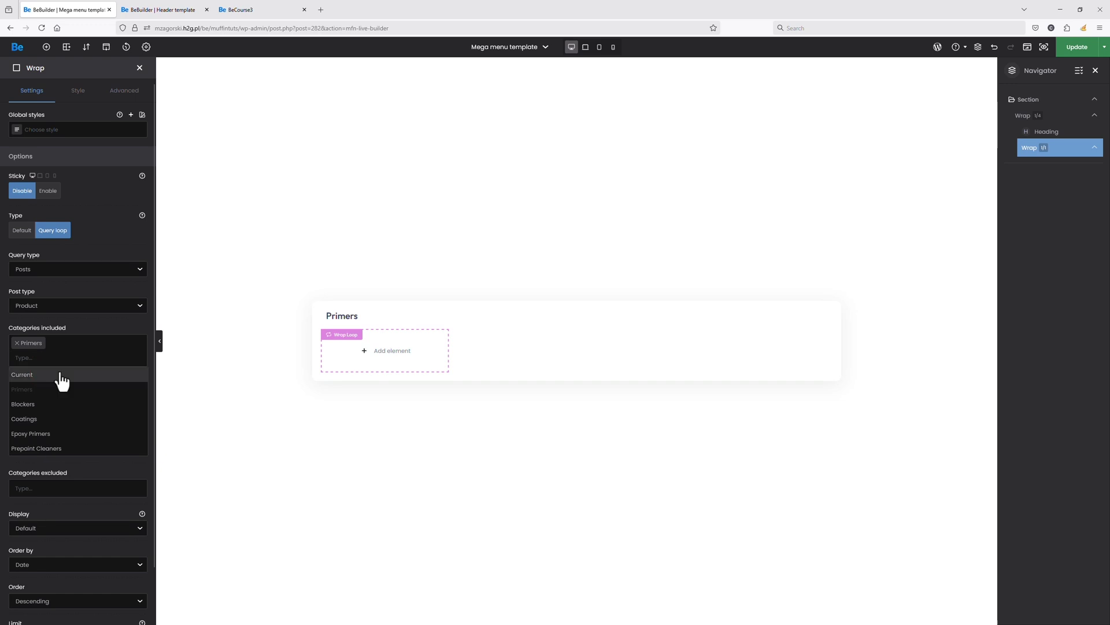
left_click(80, 322)
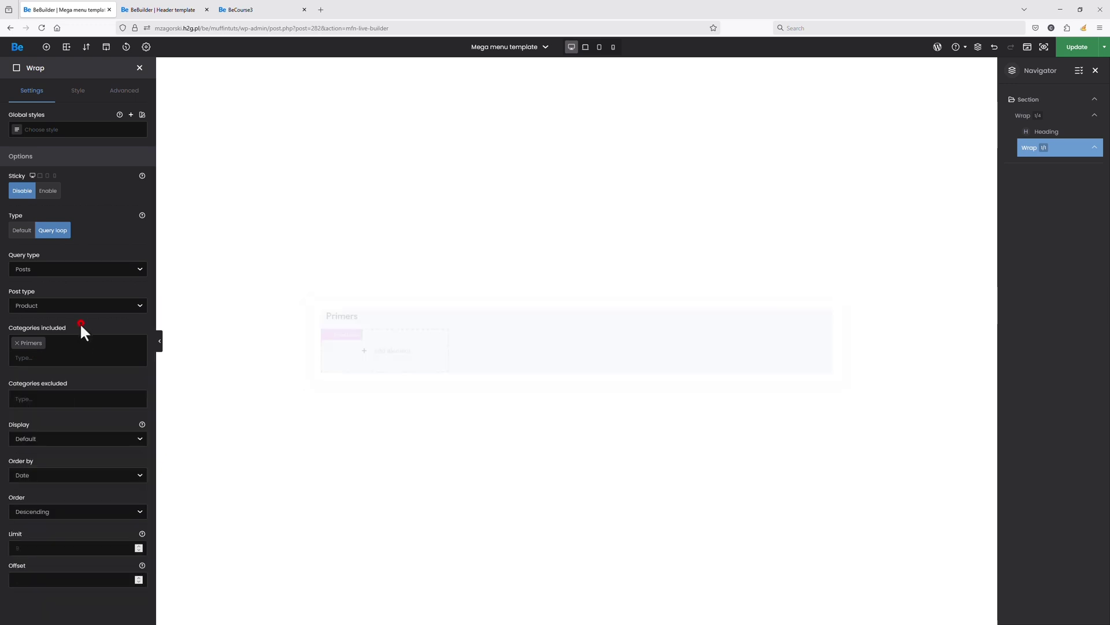
left_click(33, 548)
type("3")
Add an Icon Box element to the query loop wrap and set its title tag to p
left_click(385, 354)
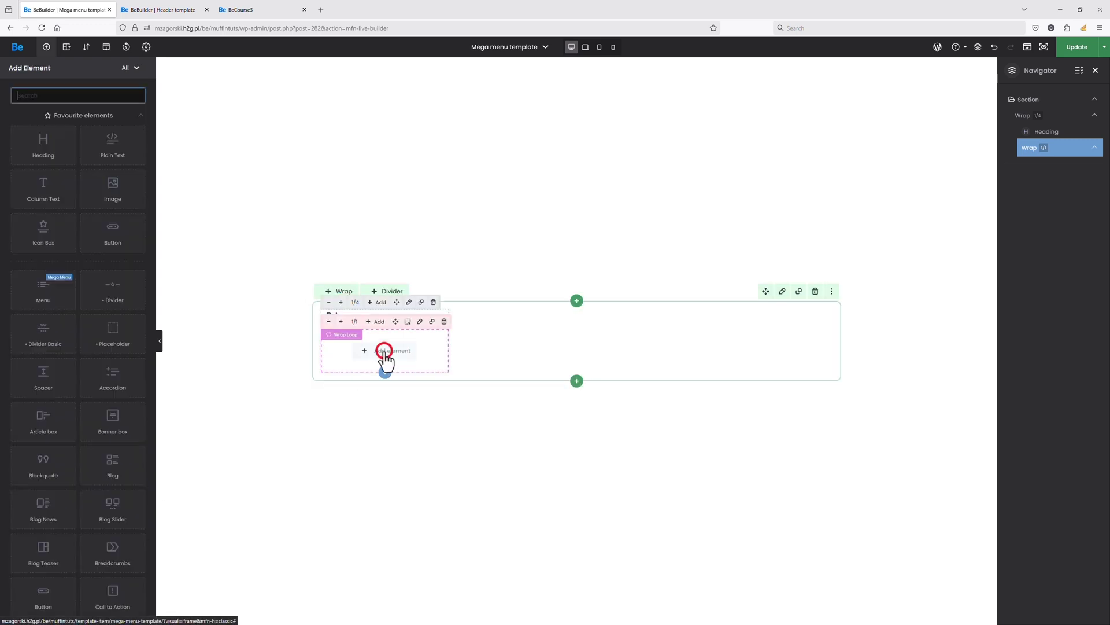
left_click_drag(53, 235, 428, 357)
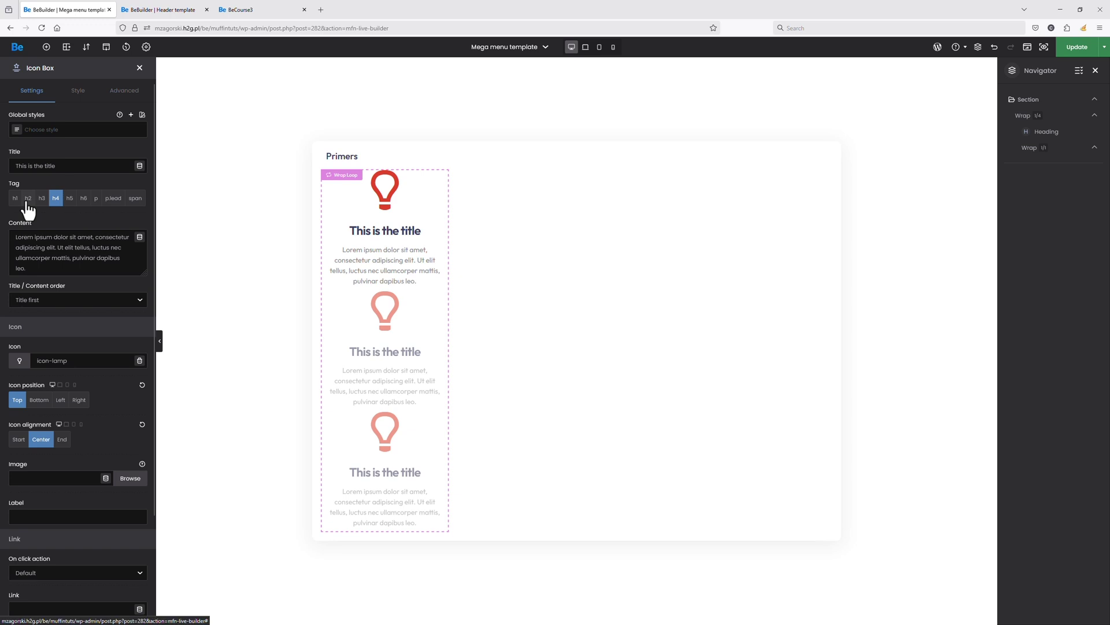
left_click(96, 199)
Replace the icon box's title text with the dynamic Product Title
triple_click(81, 165)
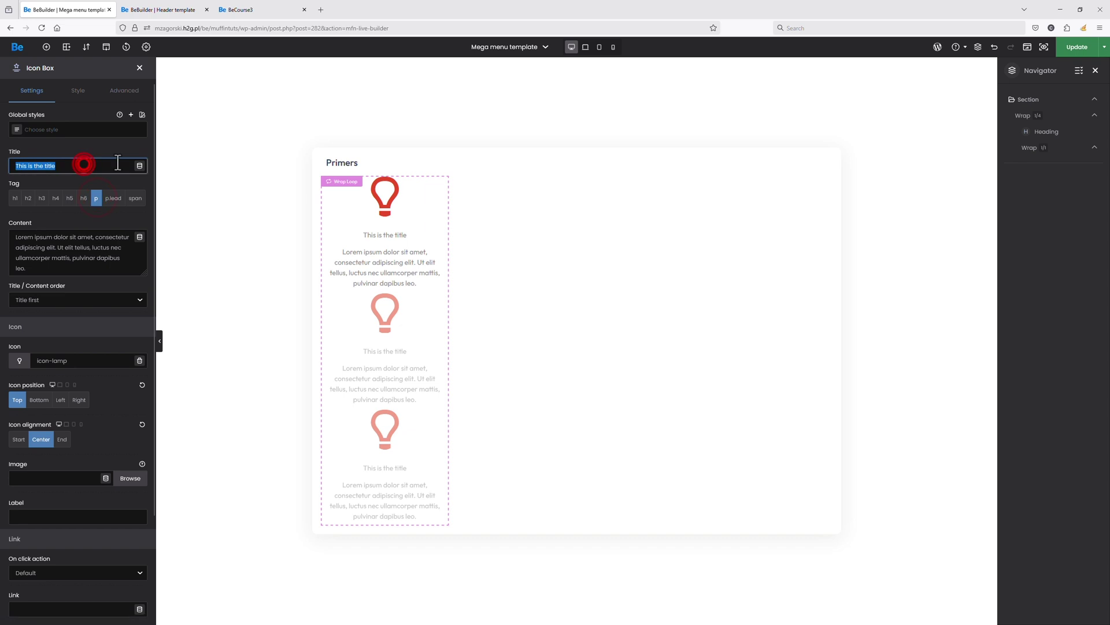
key("BackSpace")
left_click(139, 166)
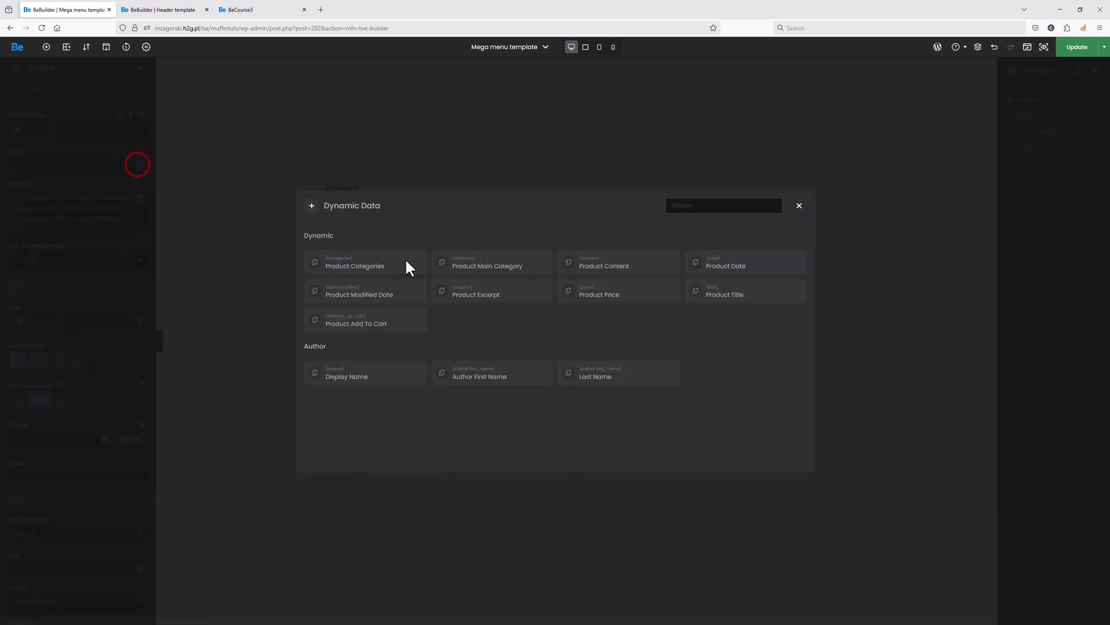
left_click(730, 290)
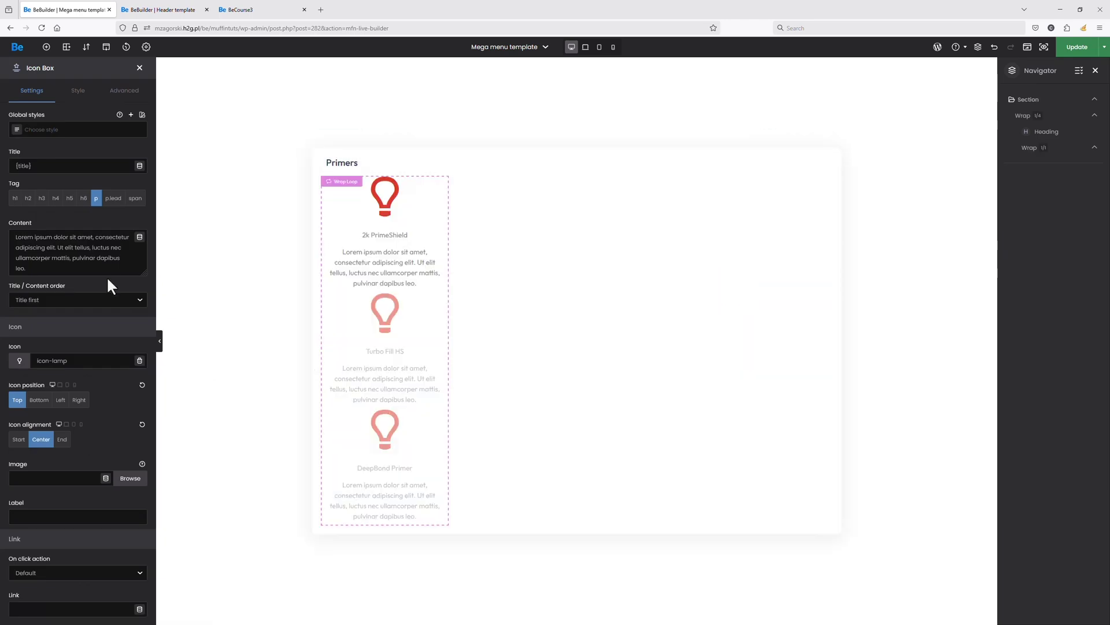
Remove the icon box's lamp icon, set the icon position to Left, and use the dynamic Product Image as its image
left_click(139, 361)
left_click(60, 399)
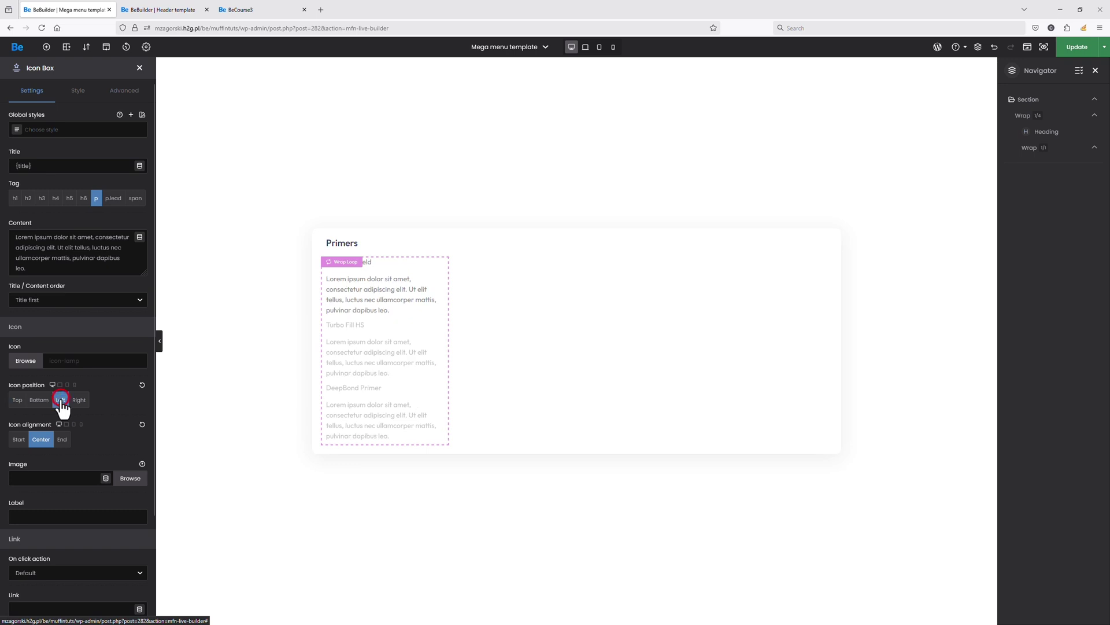
left_click(106, 478)
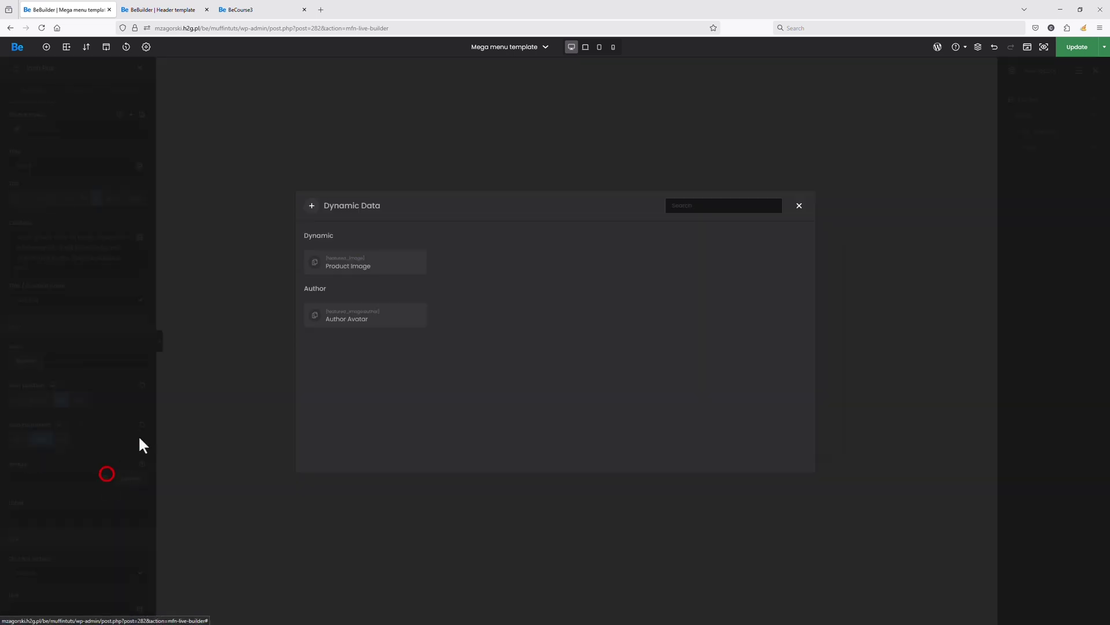
left_click(349, 266)
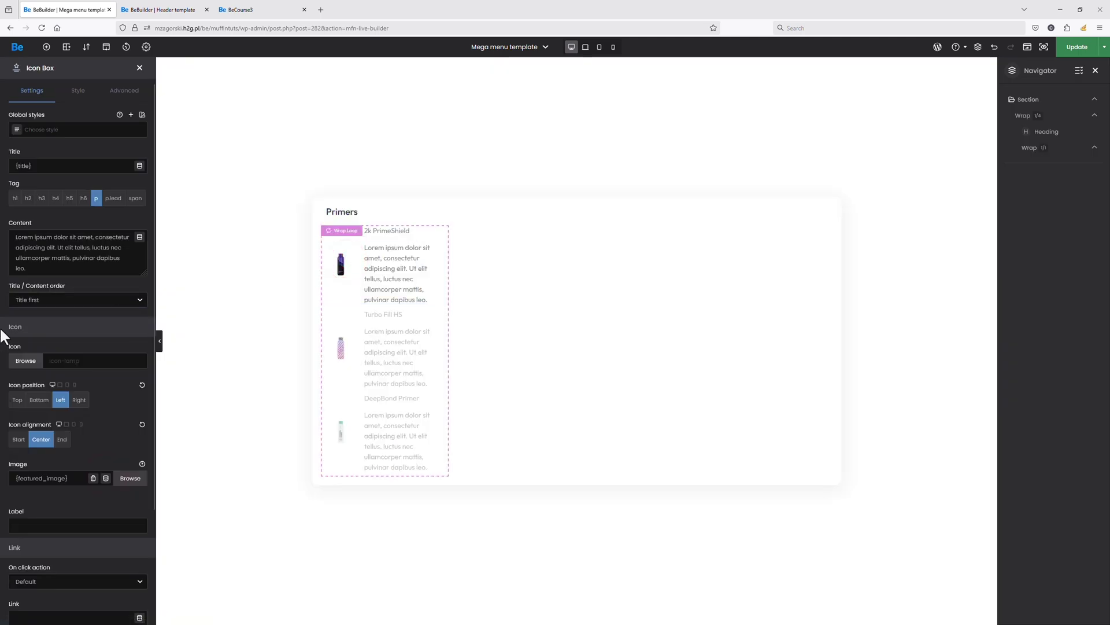
Link the icon box to the dynamic Product Link
scroll(41, 425, "down", 3)
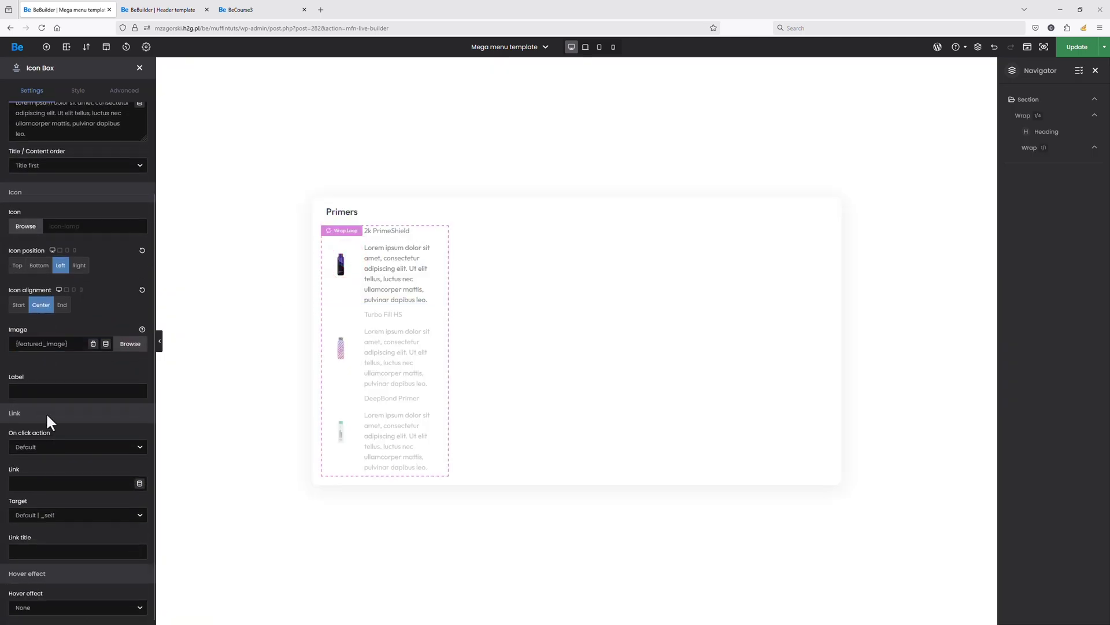
left_click(139, 483)
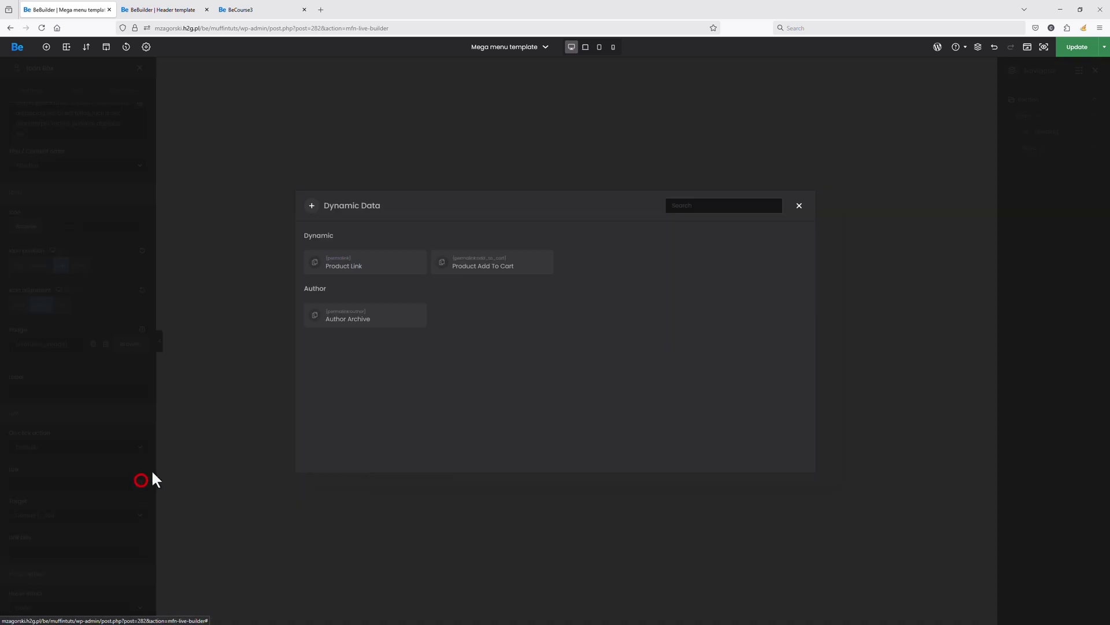
left_click(383, 269)
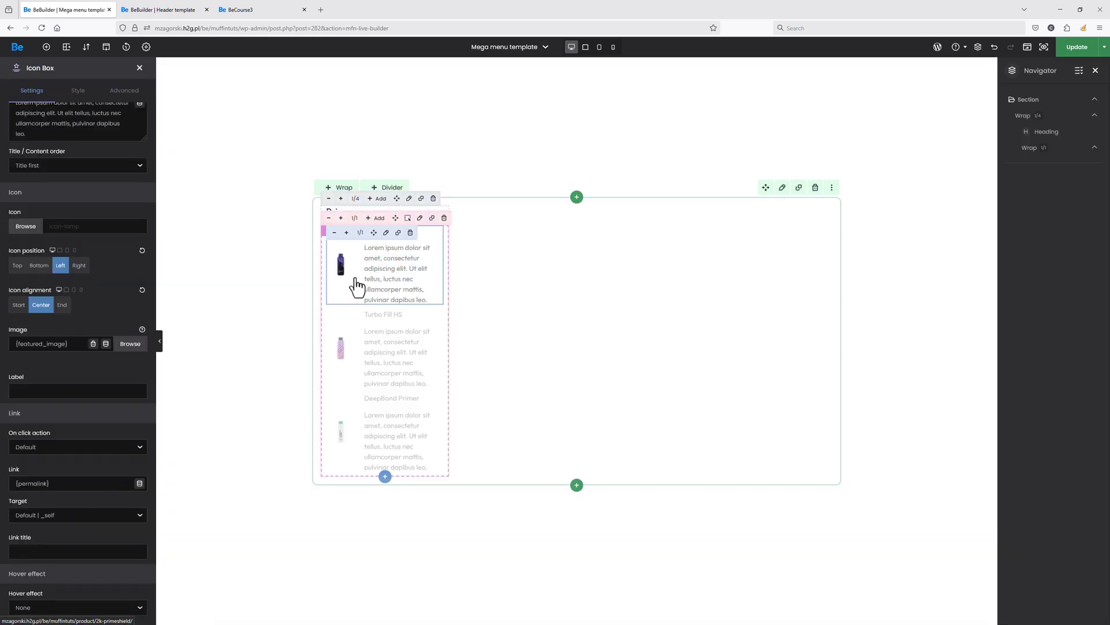
Replace the icon box's placeholder content with the dynamic Product Price
scroll(108, 391, "up", 1)
scroll(109, 427, "down", 1)
scroll(109, 422, "up", 3)
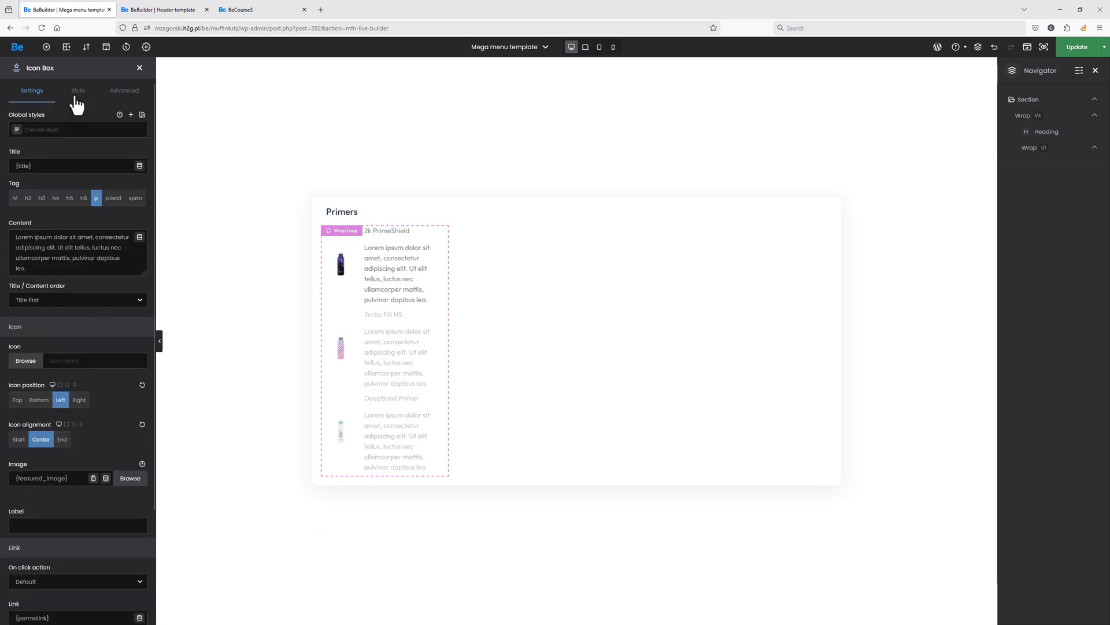
left_click(77, 236)
key("ctrl+a")
key("BackSpace")
left_click(139, 237)
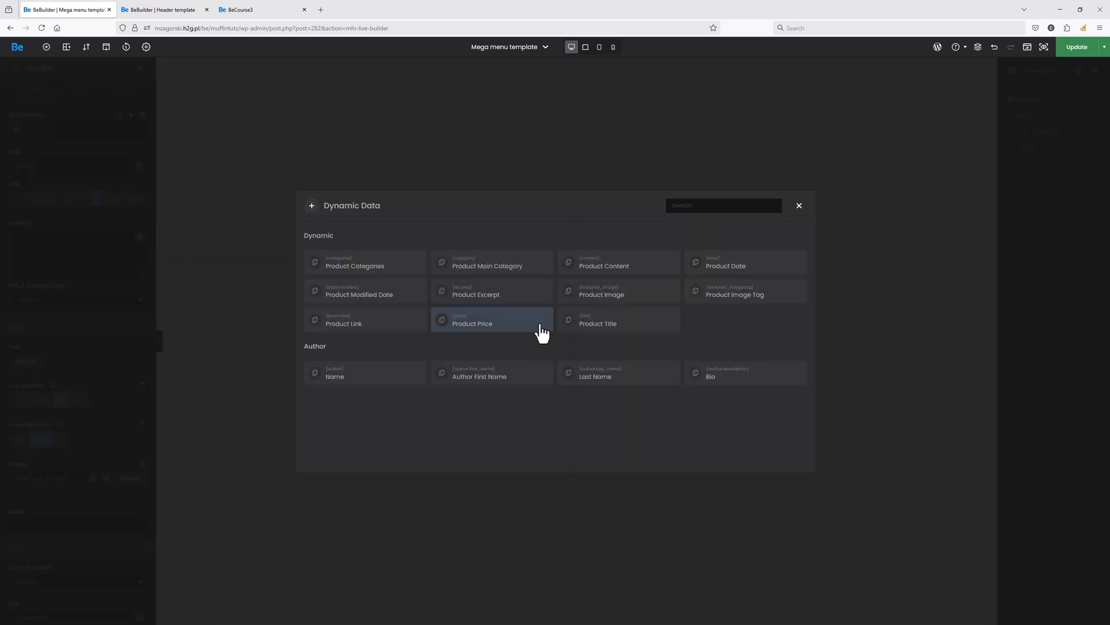
left_click(506, 317)
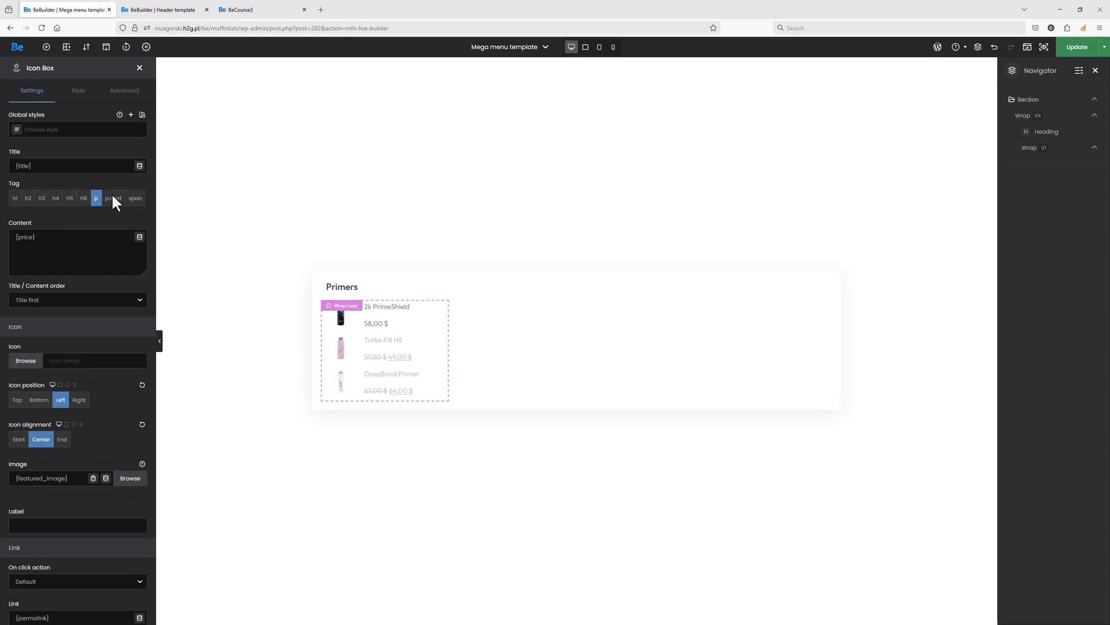
Set the icon box container's border color to rgba(219,219,219,0.46) and its border width to 1px on all sides
left_click(75, 91)
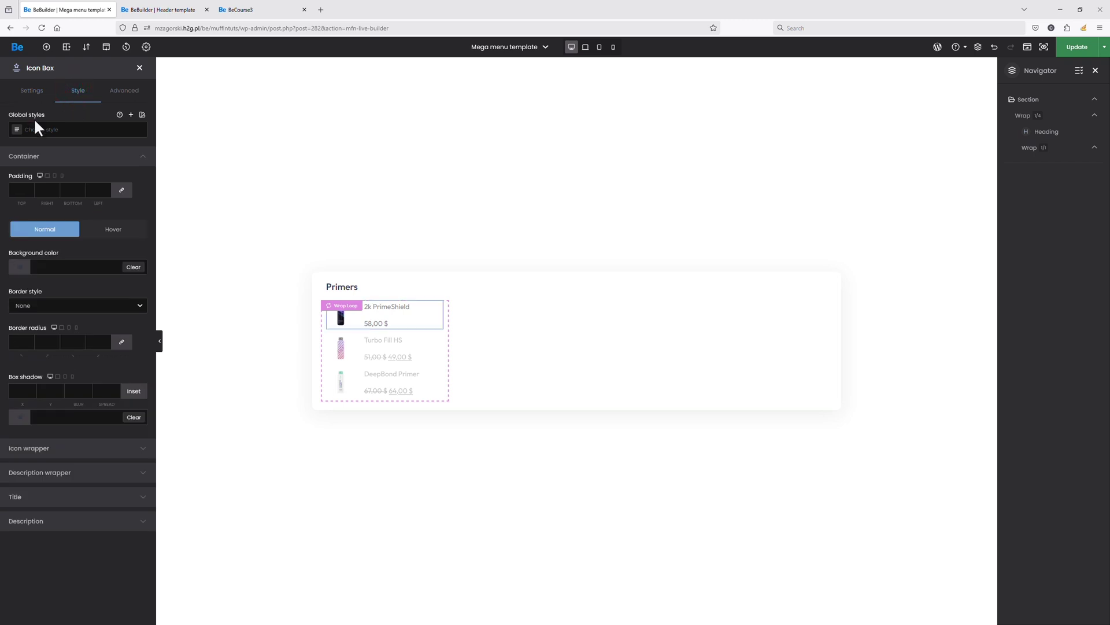
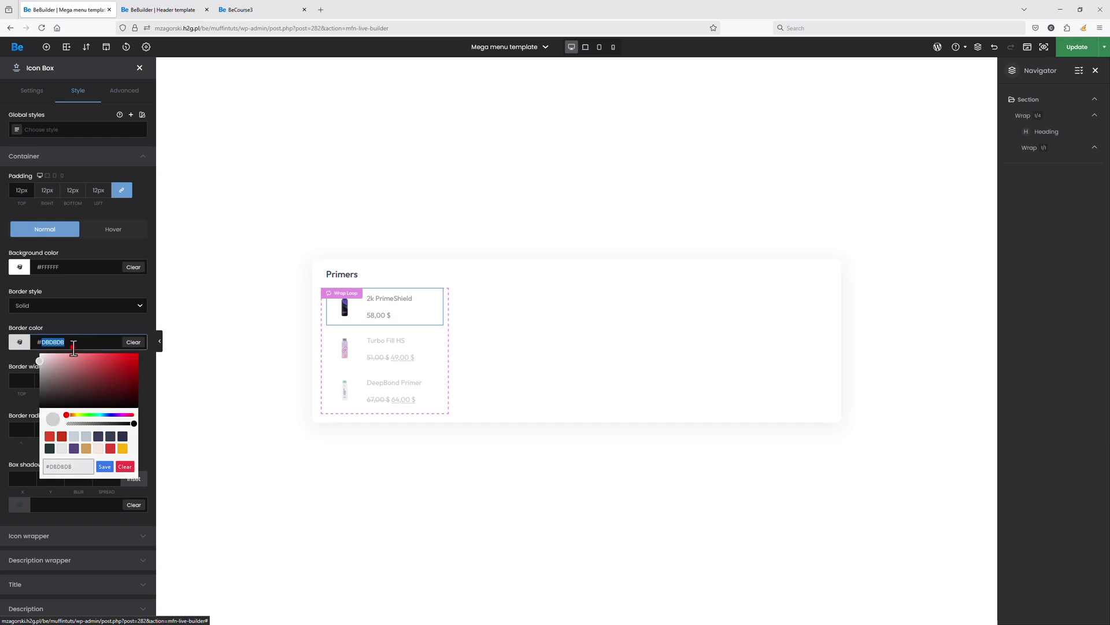
left_click_drag(135, 422, 98, 423)
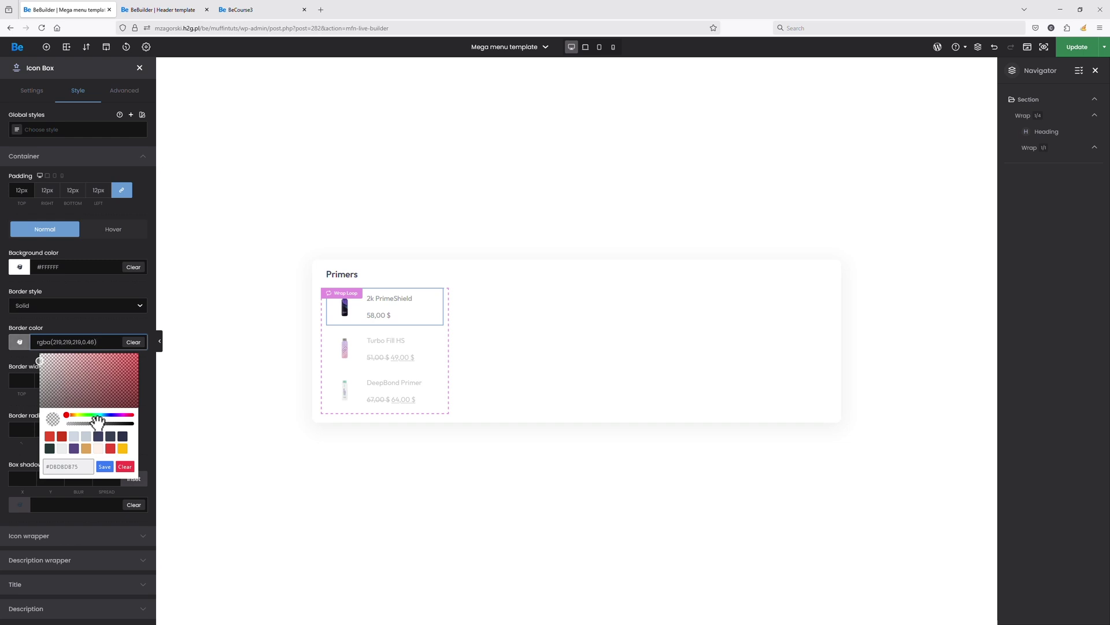
left_click(99, 324)
left_click(25, 380)
type("1")
left_click(121, 380)
Round the icon box container's corners with a 12px border radius, using 24px for the bottom-right corner
left_click(26, 429)
type("12")
left_click(121, 429)
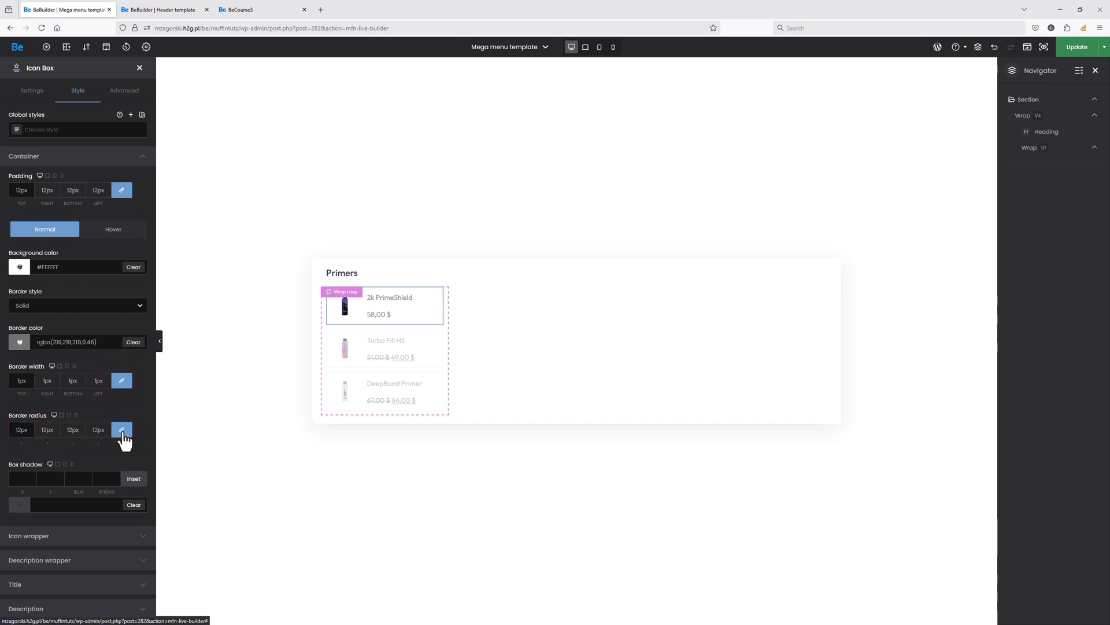
left_click(121, 429)
left_click(75, 429)
type("4")
key("Tab")
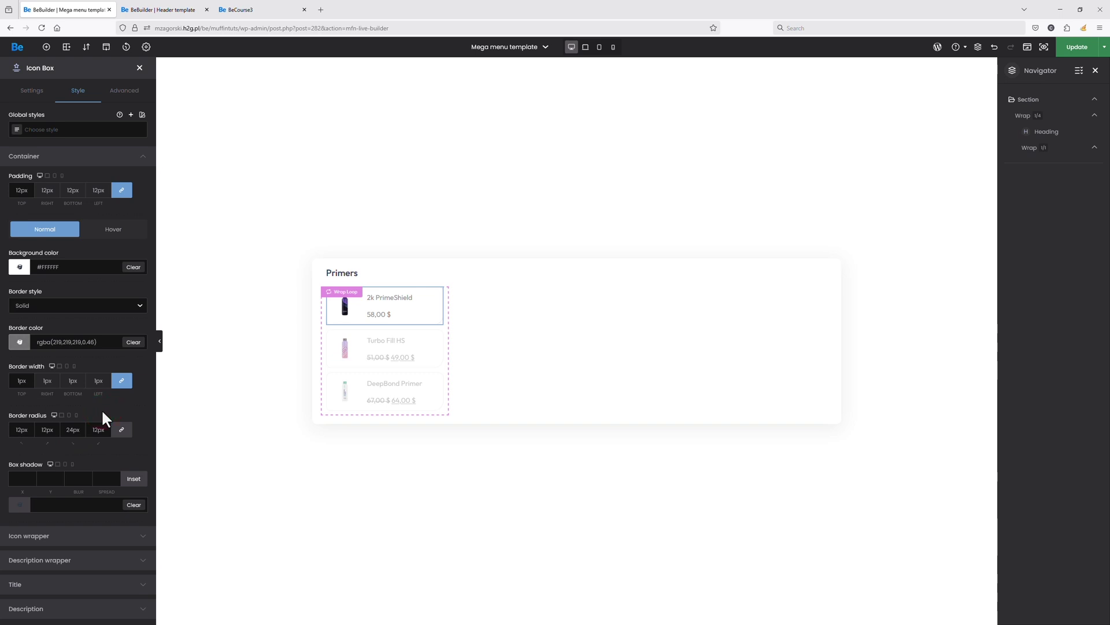
Set the icon wrapper's width to 75px, image width to 75px and height to auto
left_click(72, 538)
left_click(26, 214)
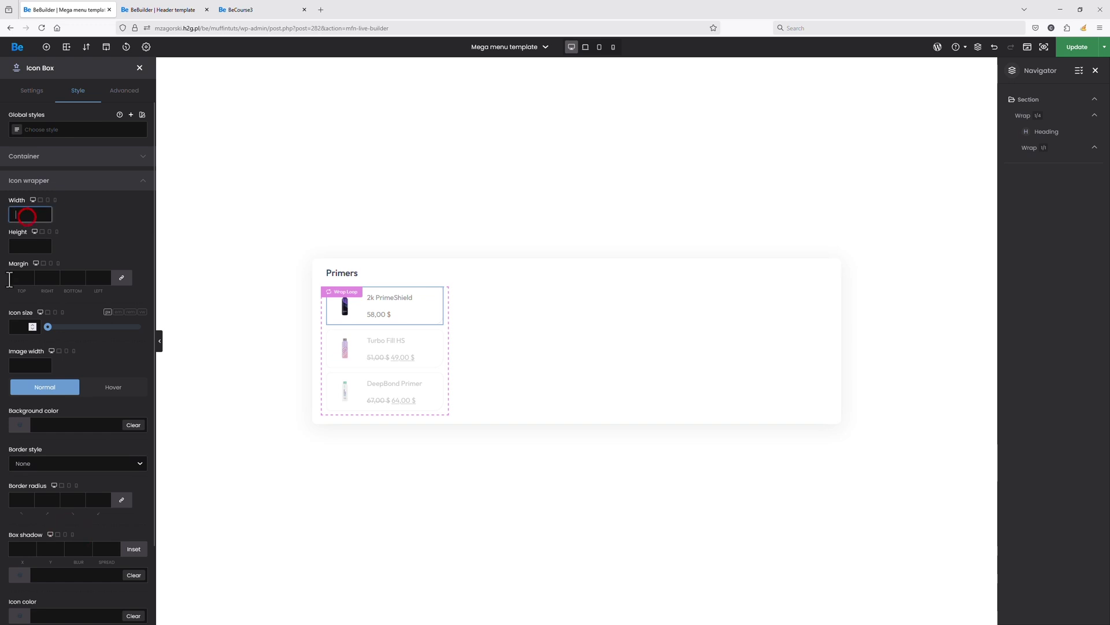
type("75")
key("Tab")
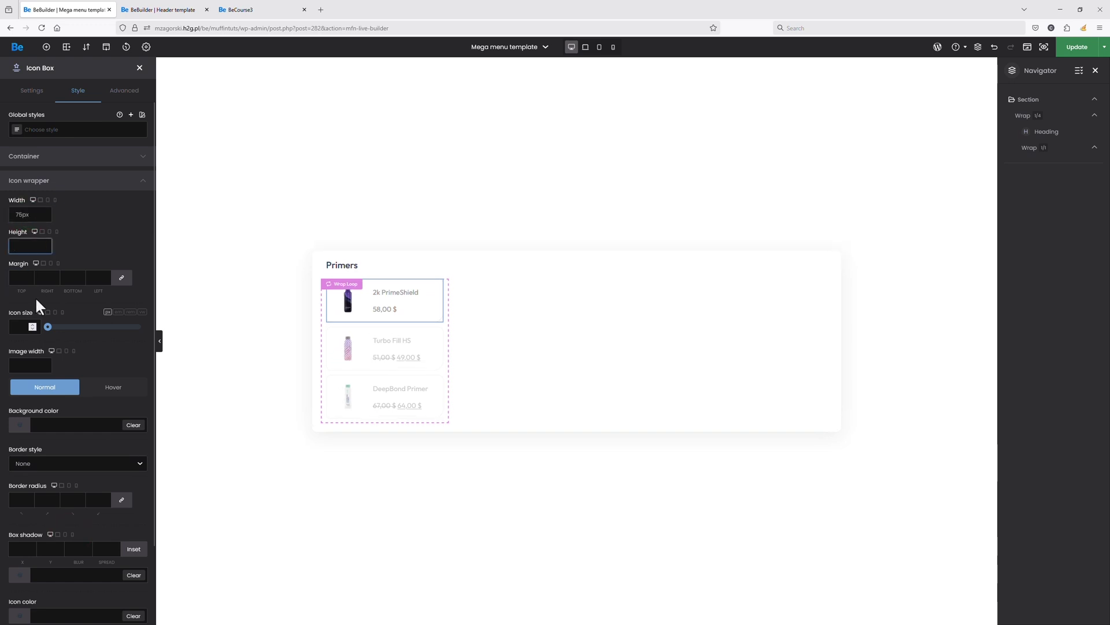
left_click(16, 328)
left_click(27, 365)
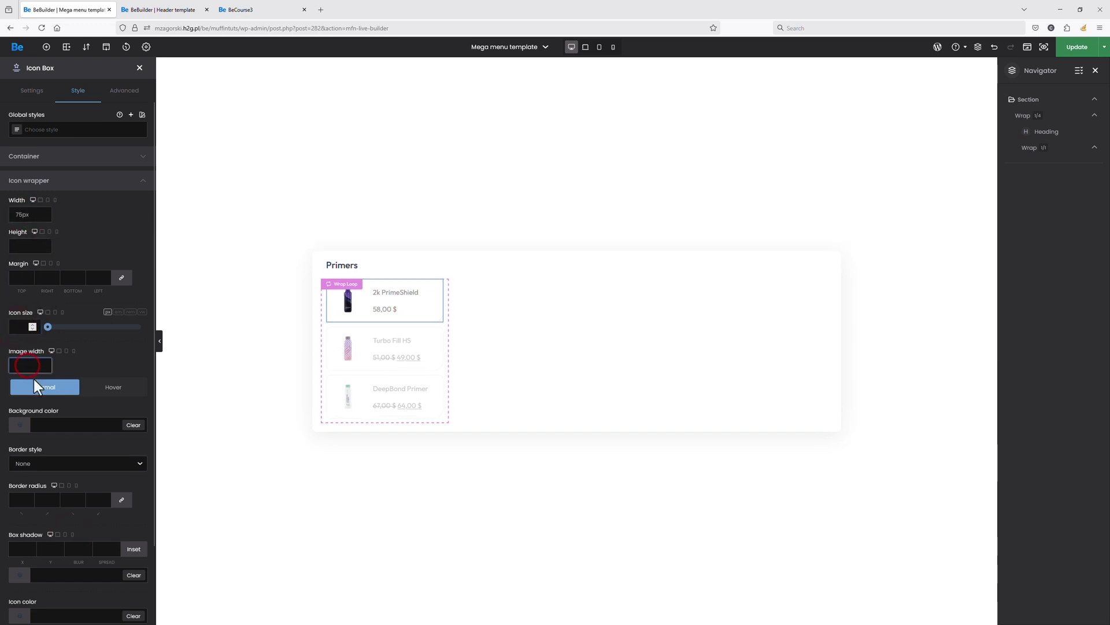
left_click(38, 245)
left_click(27, 245)
type("auto")
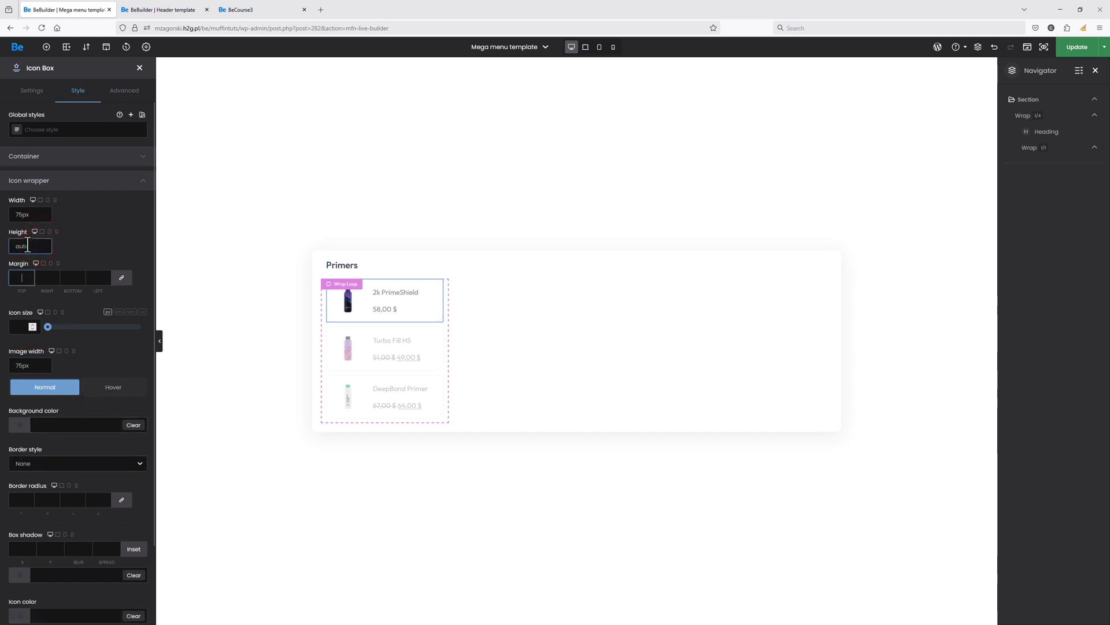
left_click(73, 181)
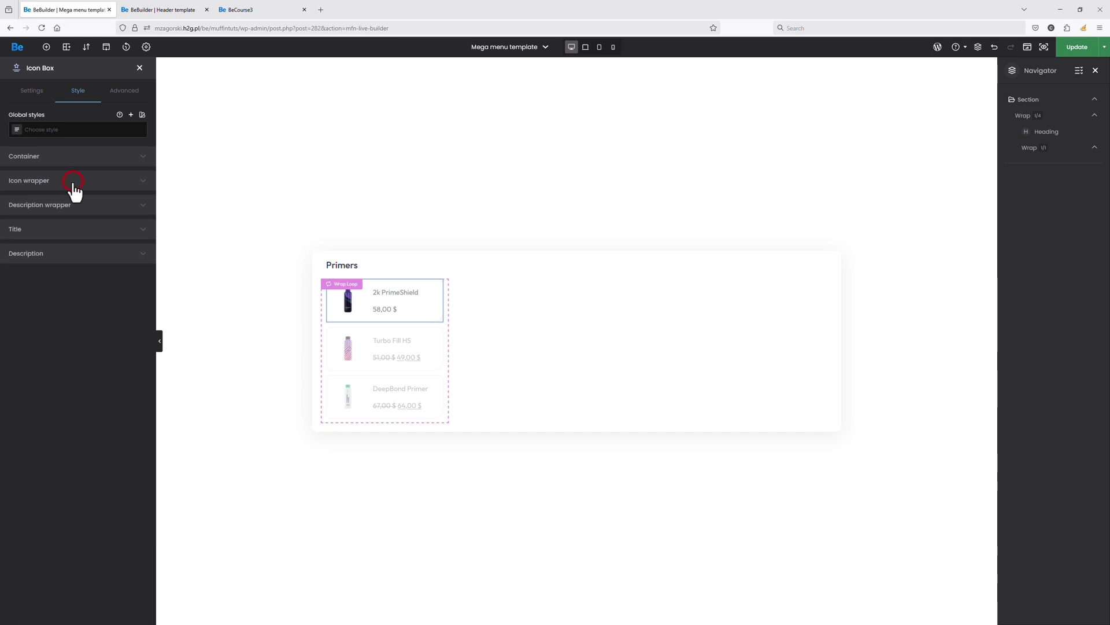
Set the icon box title's color to #434869 and its bottom margin to 0px
left_click(77, 229)
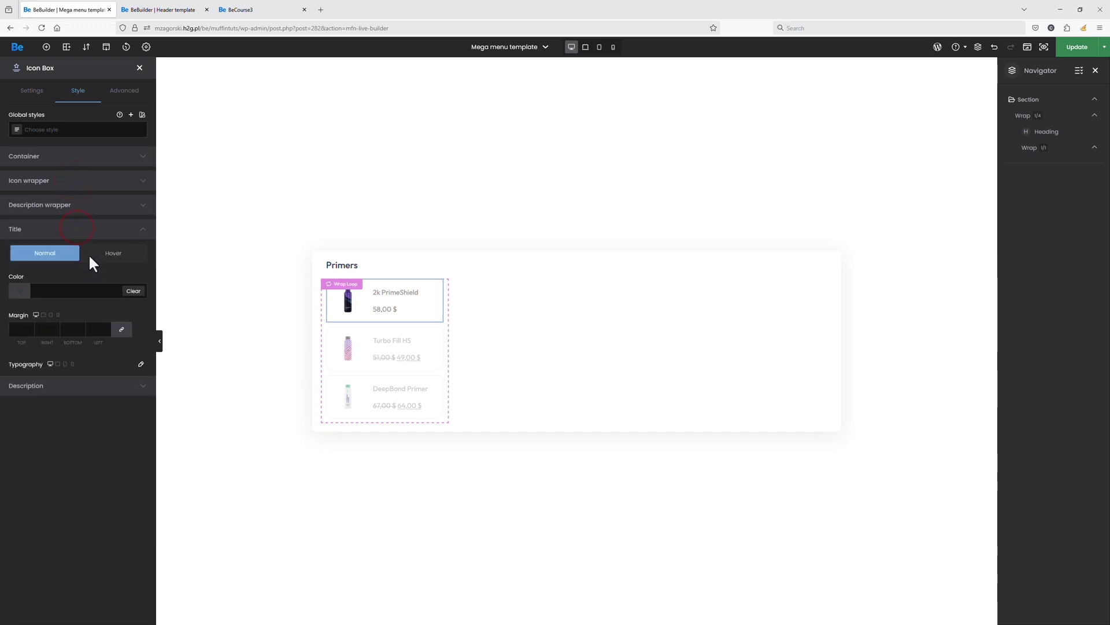
left_click(94, 291)
left_click(98, 384)
left_click(97, 272)
left_click(75, 330)
type("0")
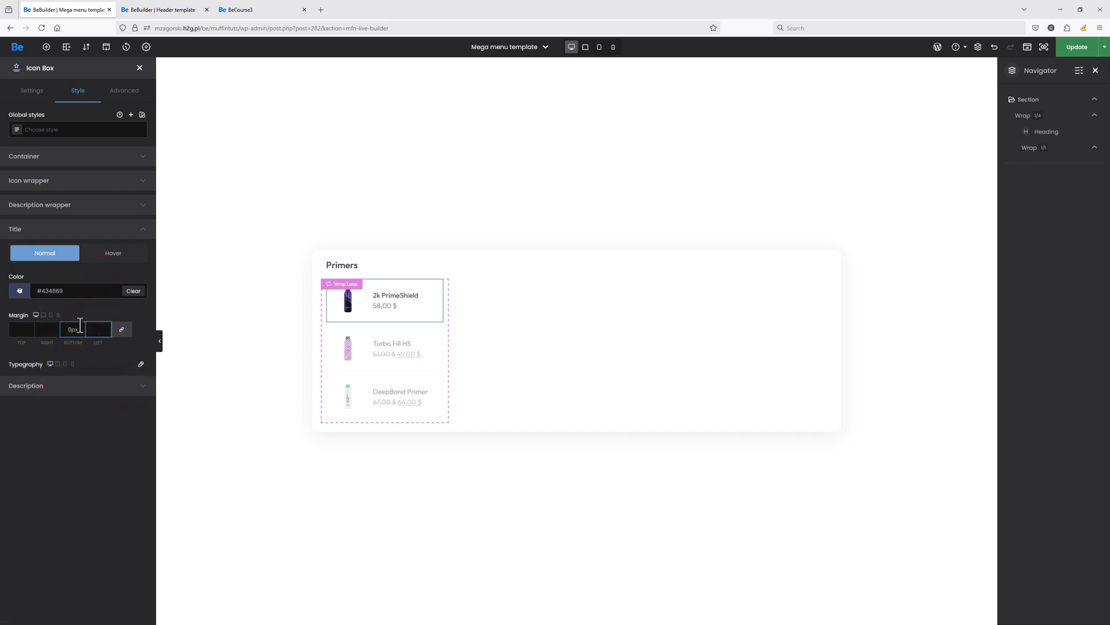
Set the icon box description's font size to 0.8 em
left_click(138, 386)
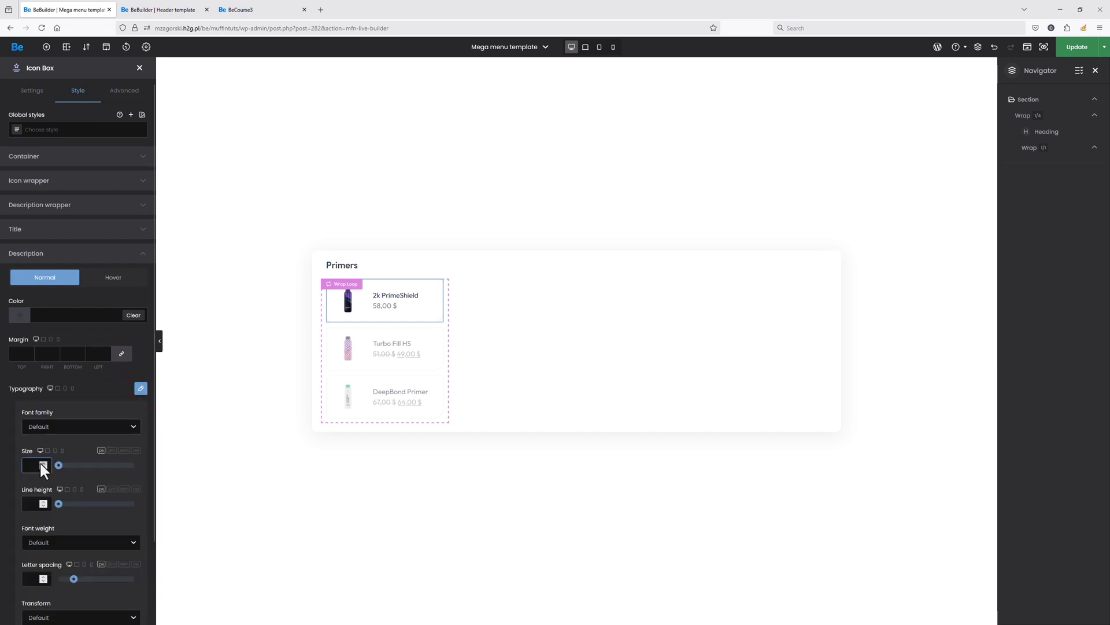
left_click(111, 450)
type("0.8")
key("Return")
left_click(87, 254)
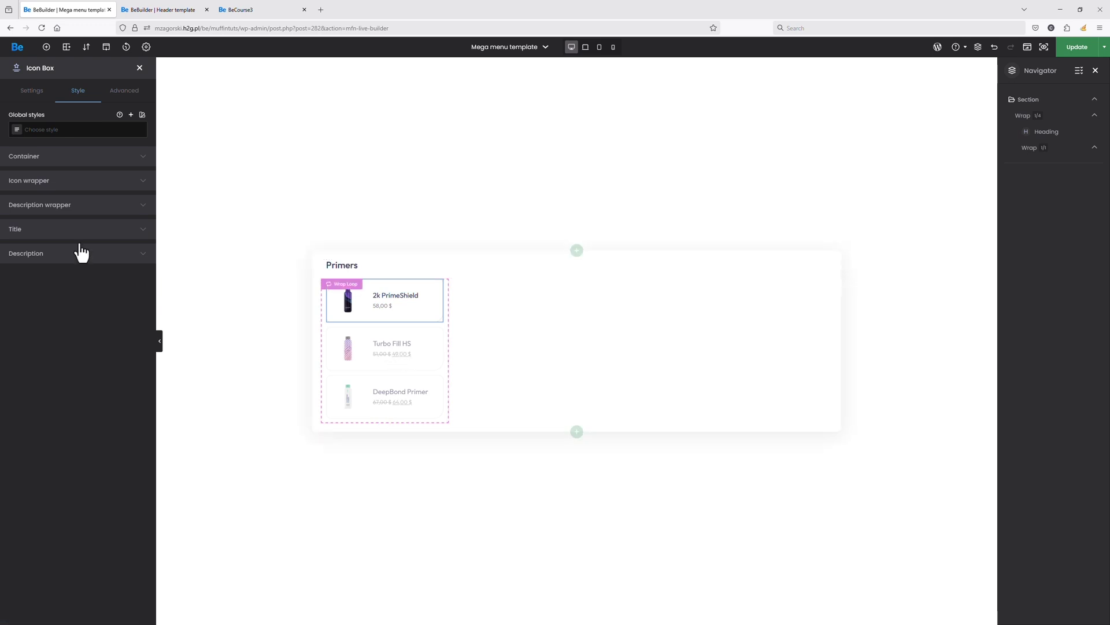
Set the icon box container's hover background color to #434869
left_click(58, 182)
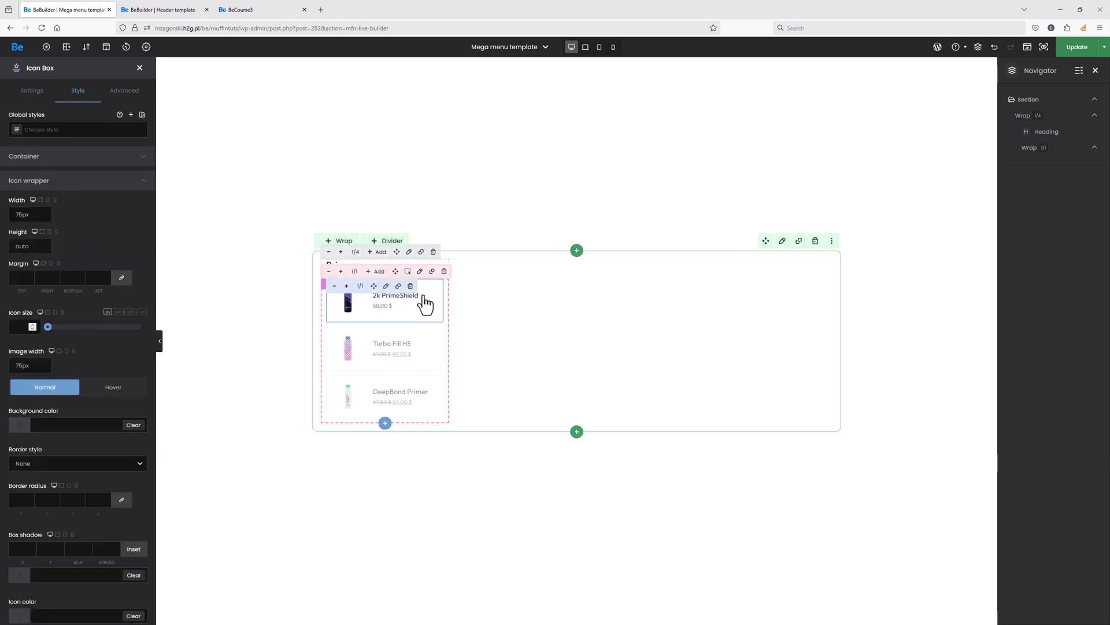
left_click(77, 163)
left_click(107, 231)
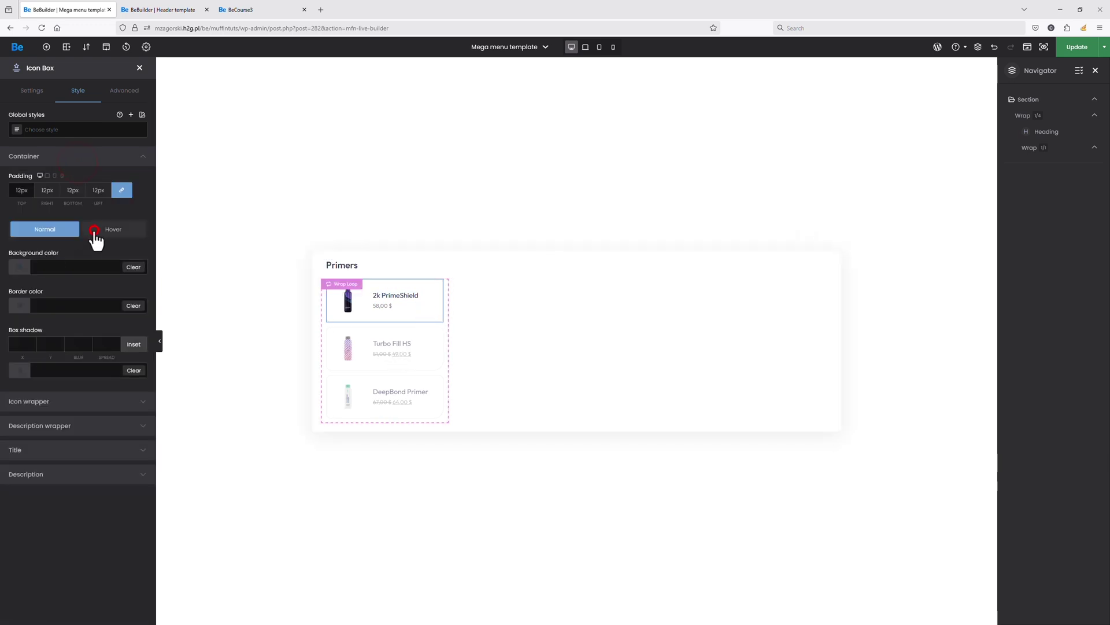
left_click(74, 267)
left_click(97, 362)
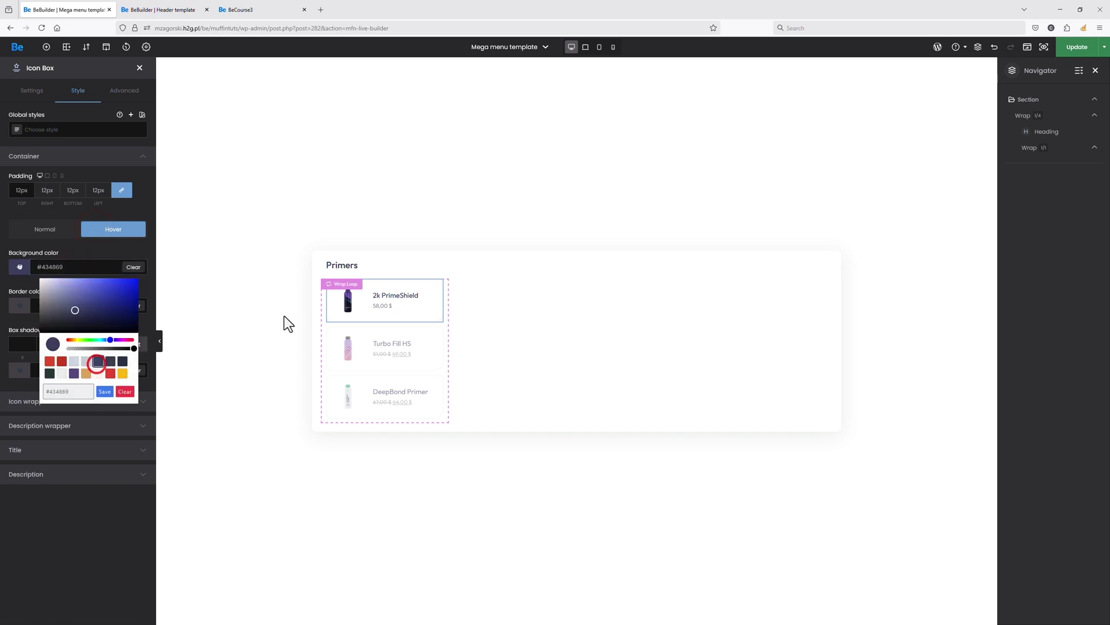
left_click(116, 252)
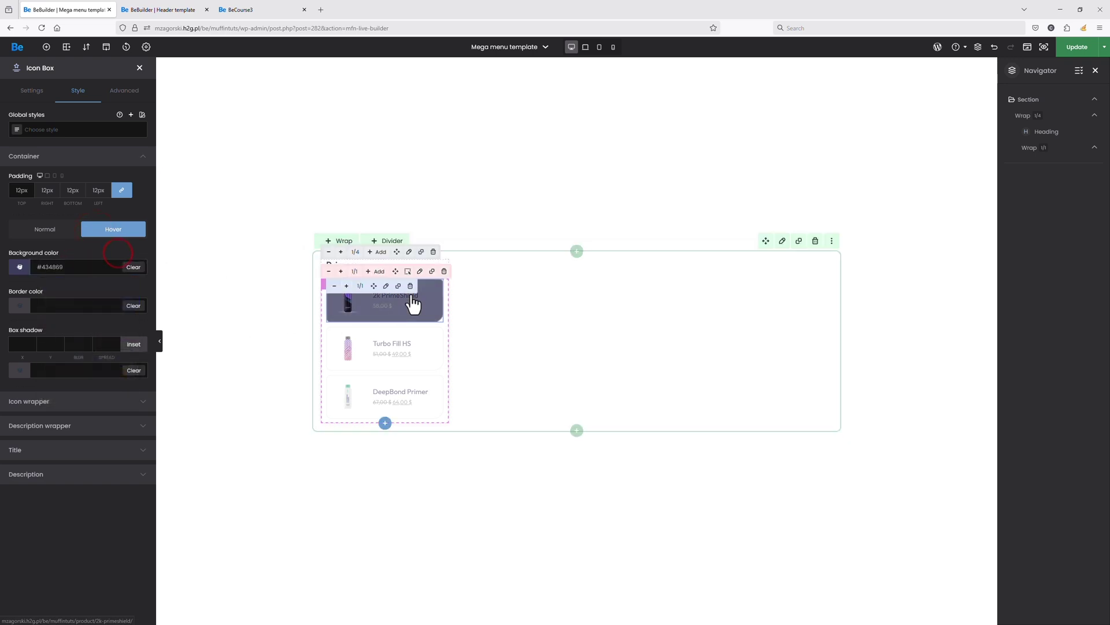
Set the icon box title's hover color to #FFFFFF and open the description's style settings
left_click(65, 427)
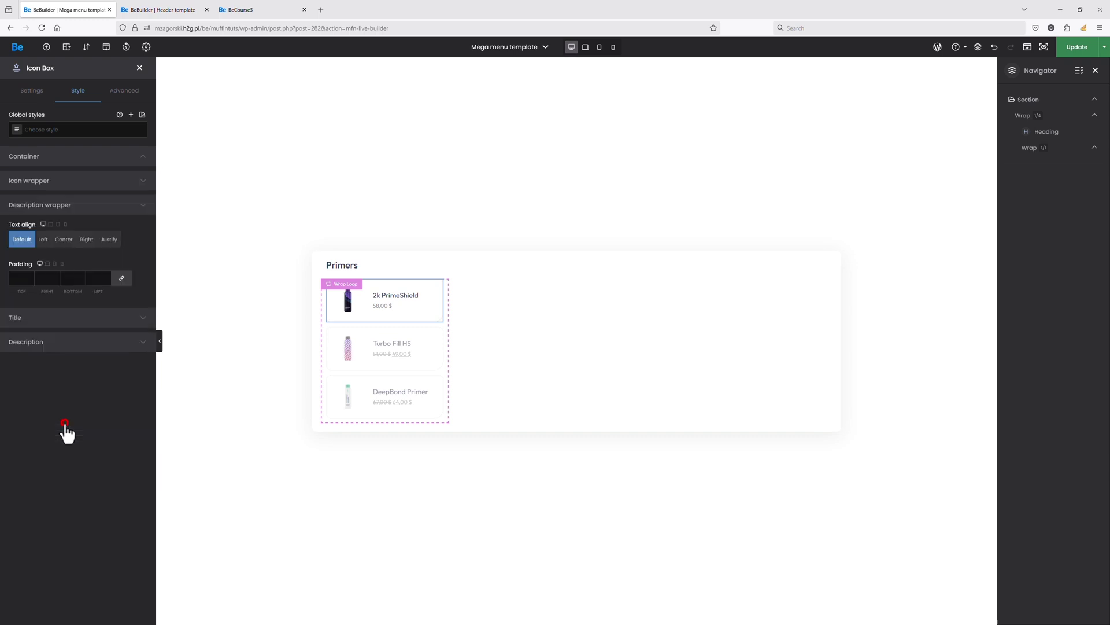
left_click(65, 316)
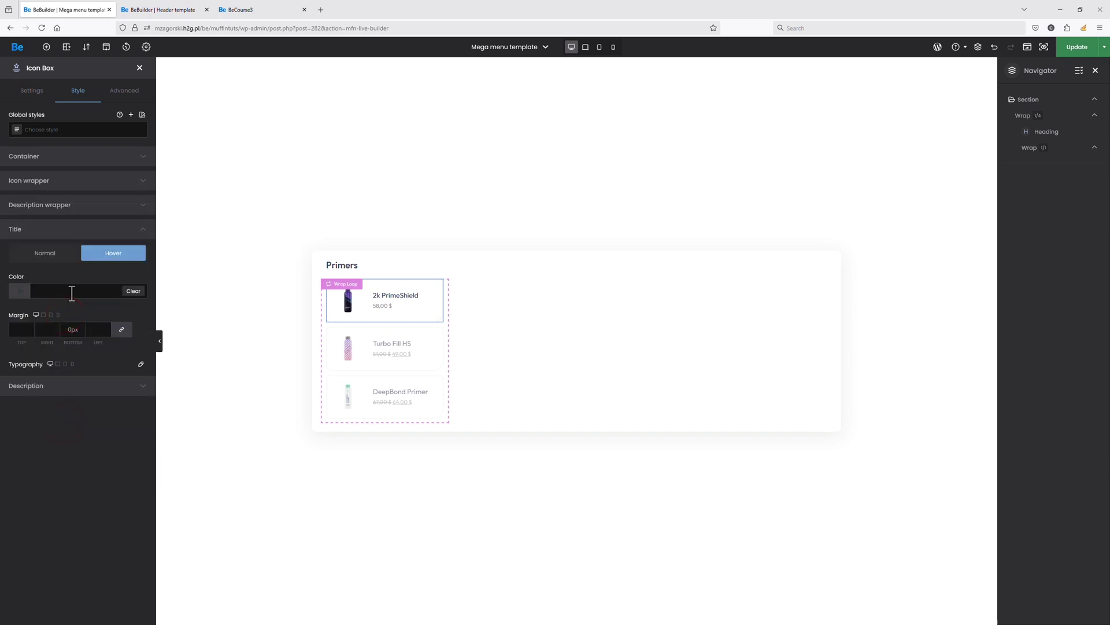
left_click(72, 291)
left_click(40, 298)
left_click(82, 270)
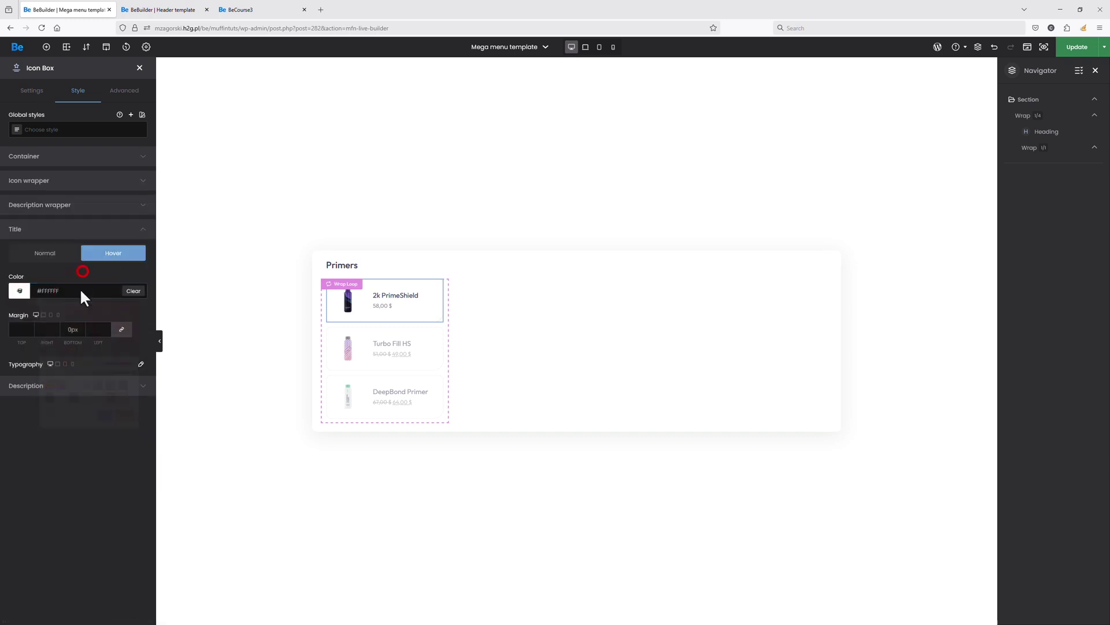
left_click(58, 385)
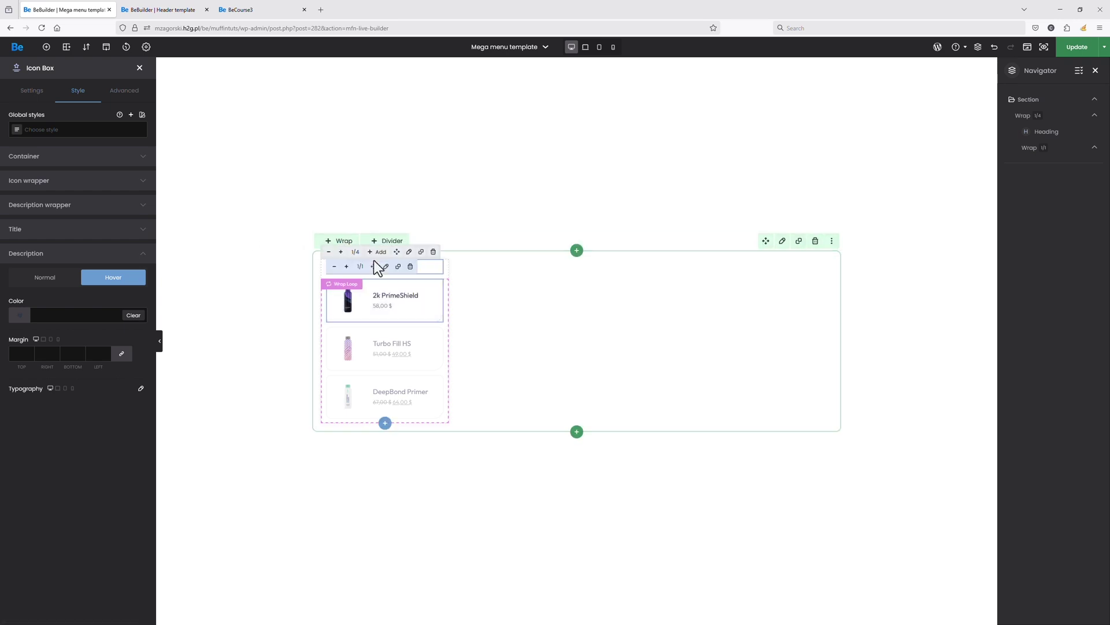
Add a Divider element below the query loop wrap in the Primers column
left_click(386, 265)
left_click(139, 68)
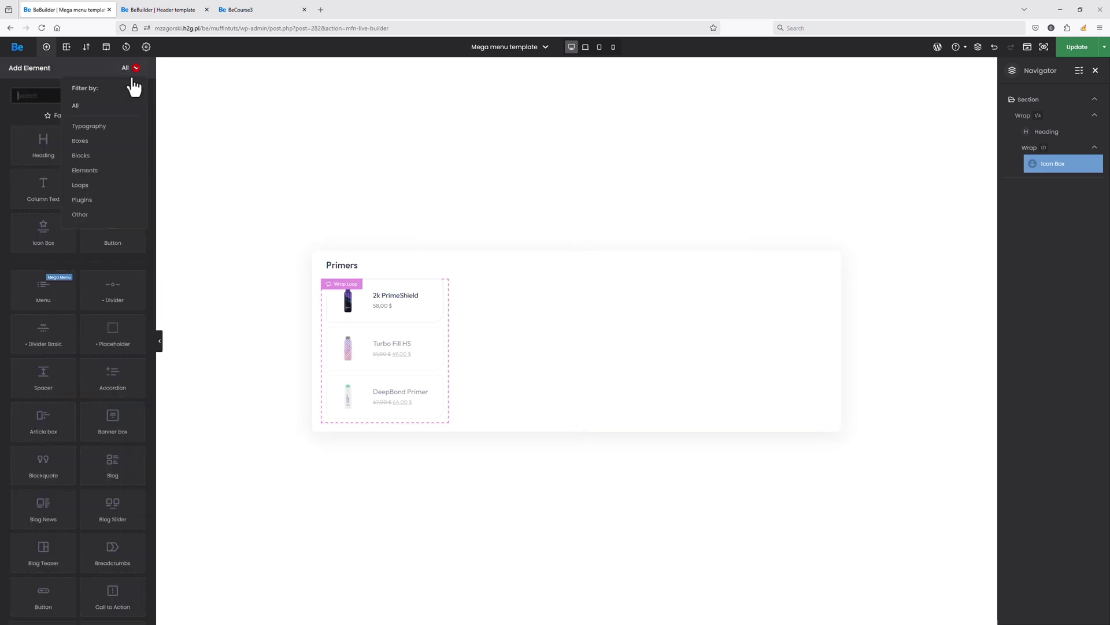
left_click_drag(107, 299, 402, 388)
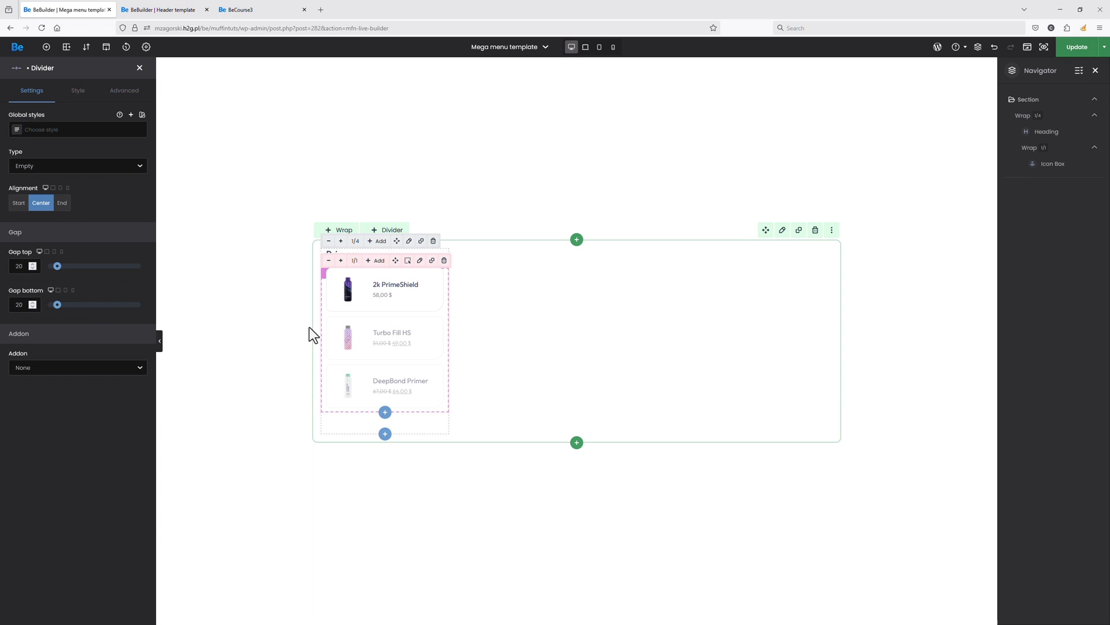
Set the divider's top and bottom gaps to 16 and its type to Solid
left_click(17, 266)
left_click(19, 305)
type("16")
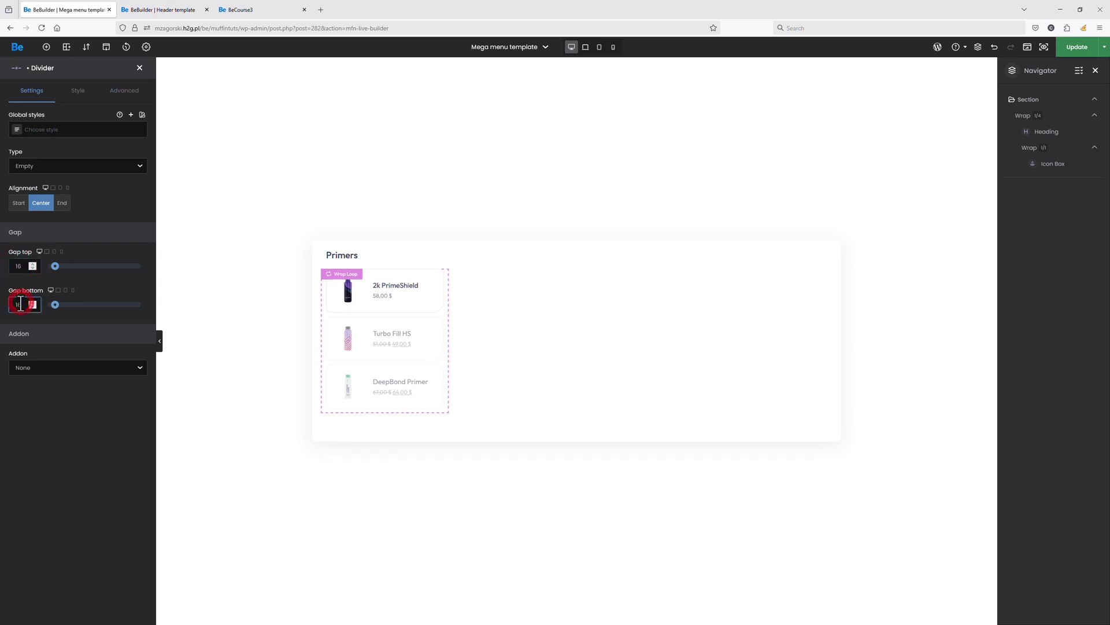
left_click(57, 169)
left_click(53, 199)
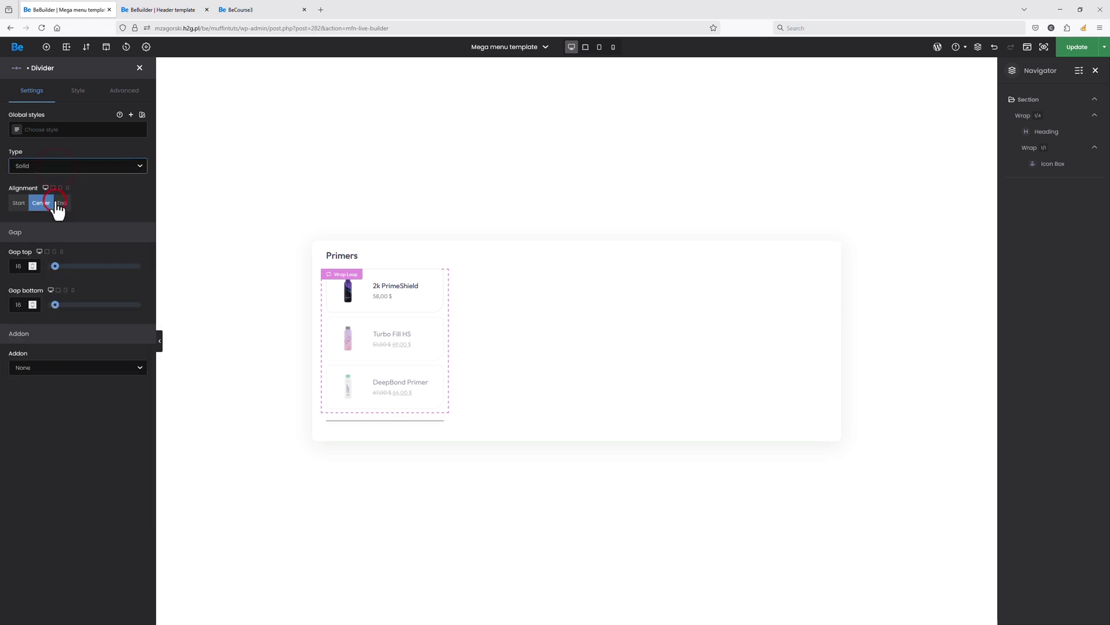
Style the divider with a border width of 1 and border color #EEF2F6
left_click(75, 93)
left_click(18, 212)
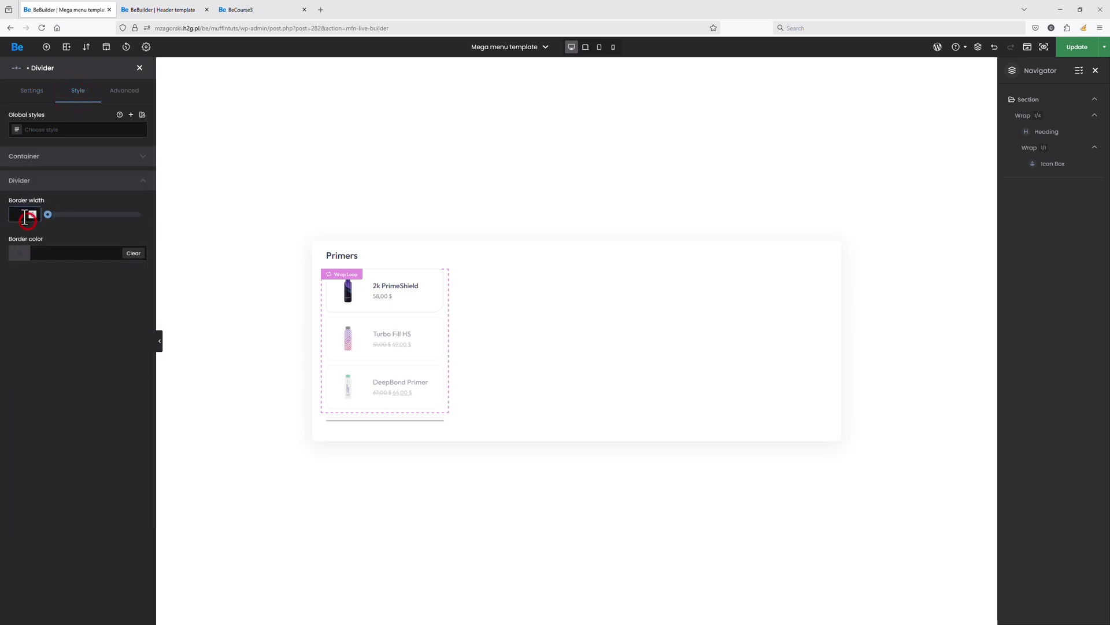
left_click(47, 253)
type("#")
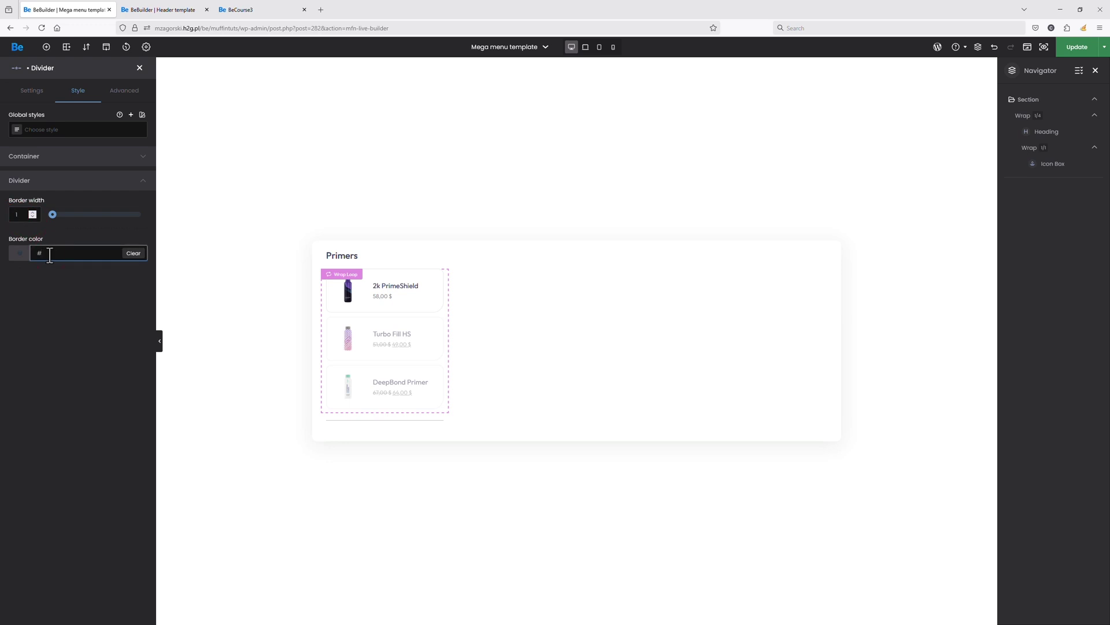
type("EEF2F6")
left_click(83, 334)
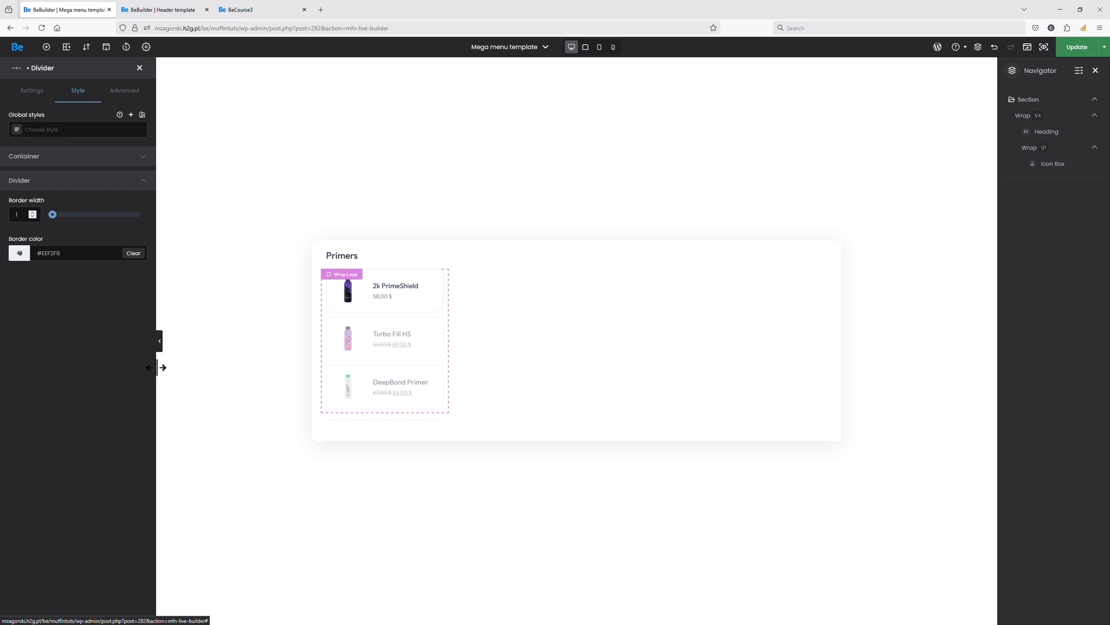
Set the divider's bottom margin to 0px
left_click(139, 98)
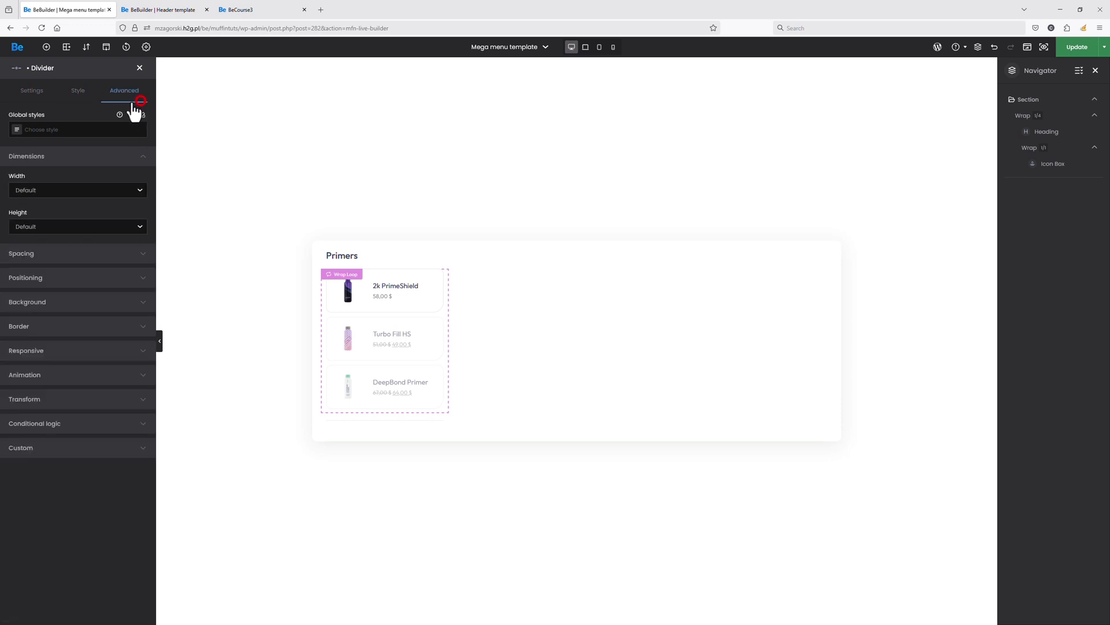
left_click(58, 249)
left_click(69, 264)
key("Tab")
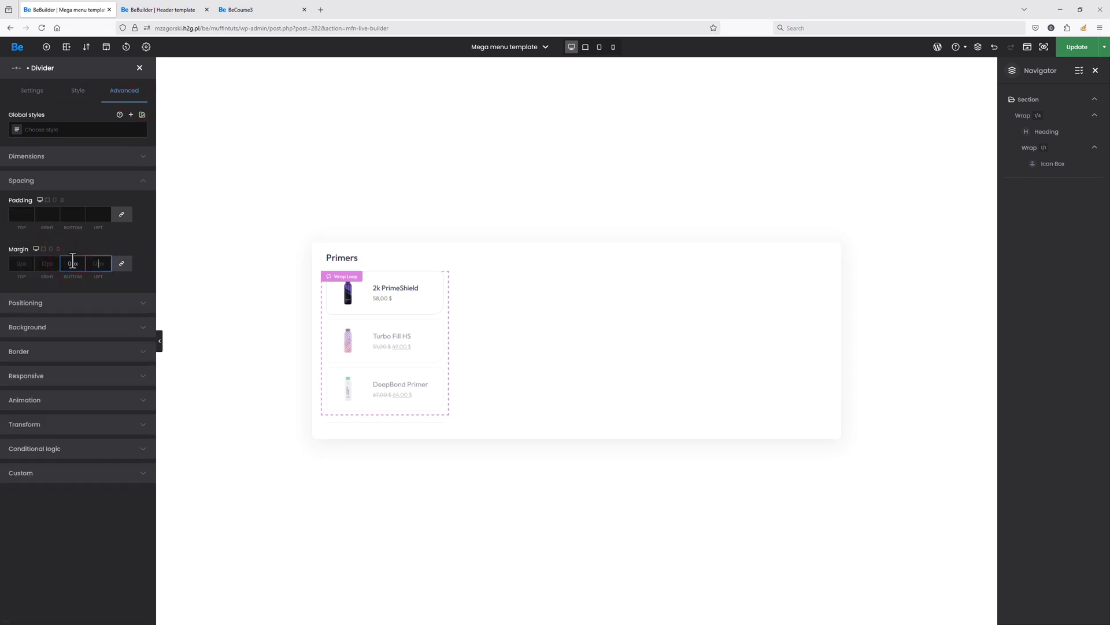
Add an Icon Box element below the divider in the Primers column and set its title tag to p.lead
left_click(46, 46)
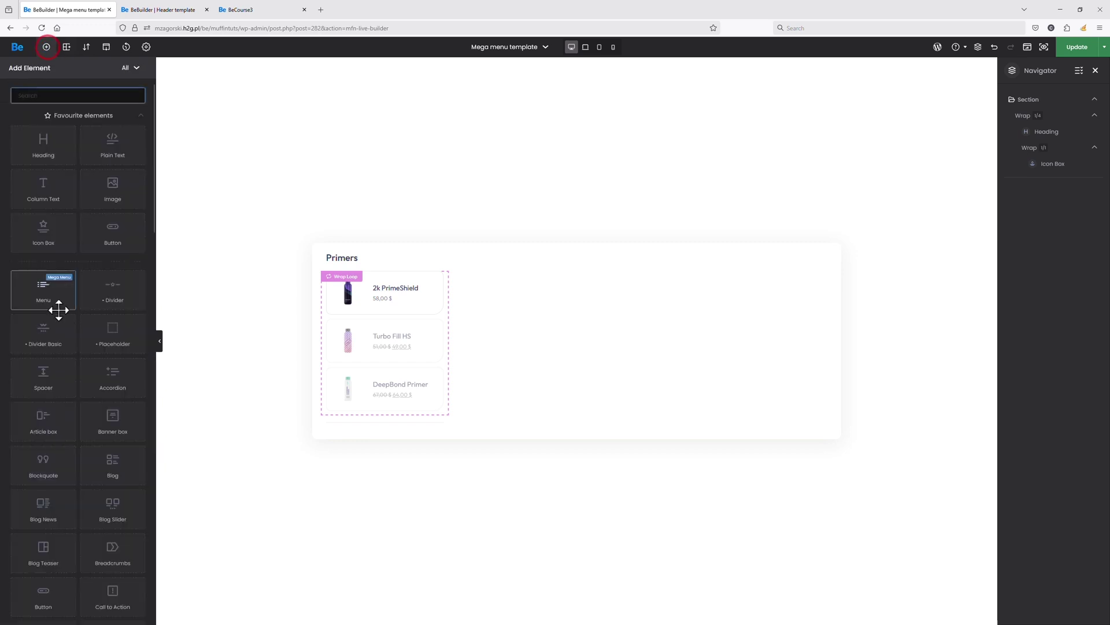
left_click_drag(51, 226, 407, 422)
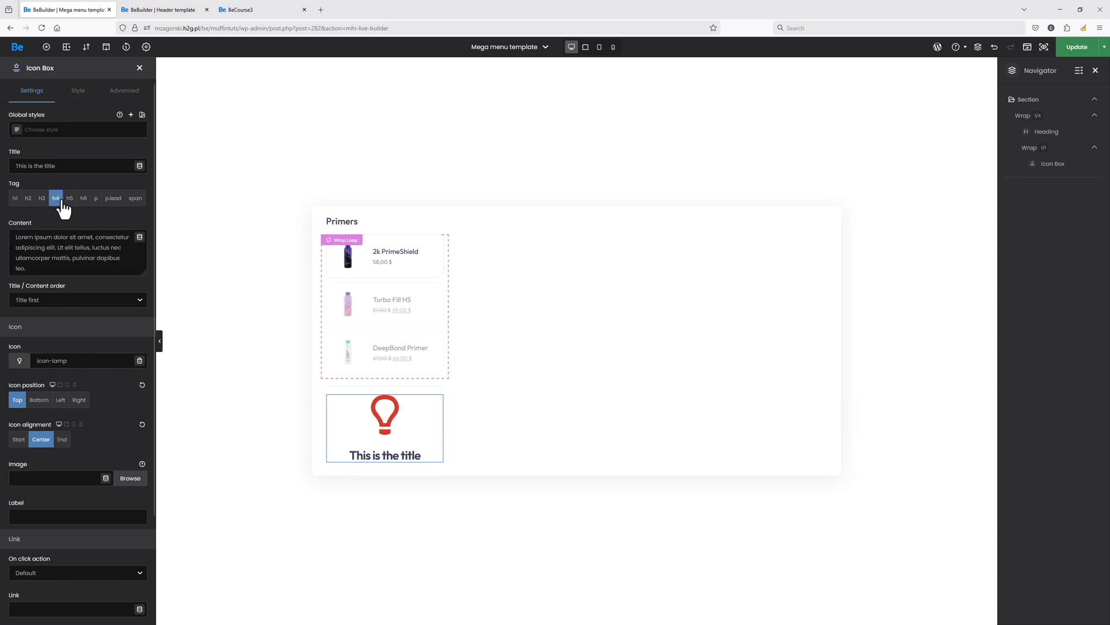
left_click(111, 198)
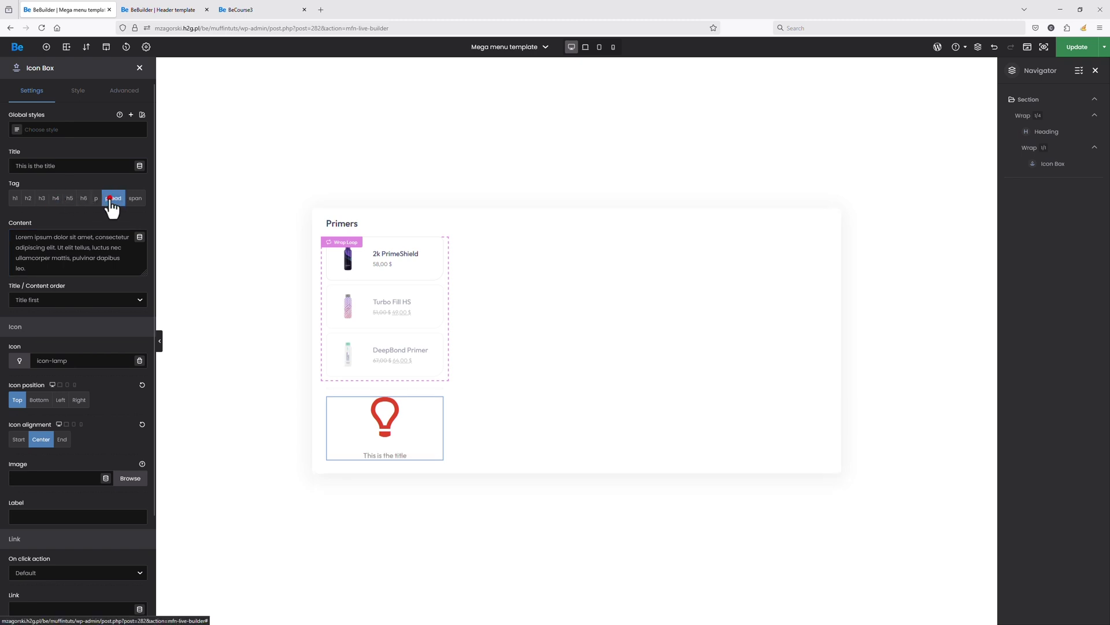
Title the new icon box SHOW PRODUCTS and delete its placeholder content text
triple_click(81, 167)
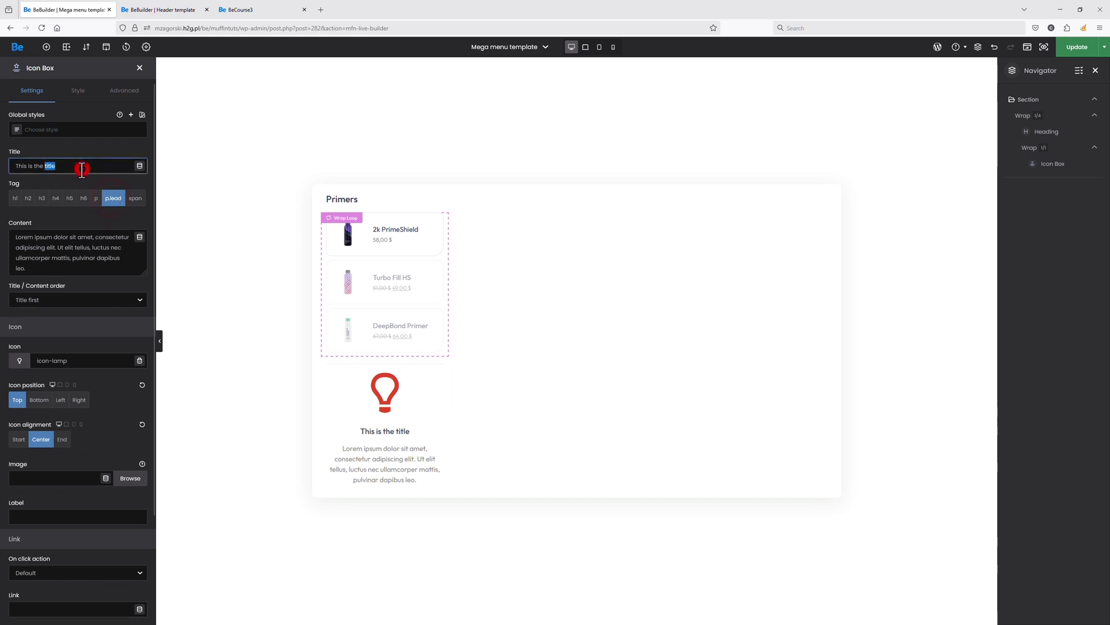
type("SHOW PRODUCTS")
triple_click(100, 235)
key("BackSpace")
Use the icon-right-1 arrow as the SHOW PRODUCTS box's icon and set the icon position to Right
left_click(17, 361)
left_click(738, 200)
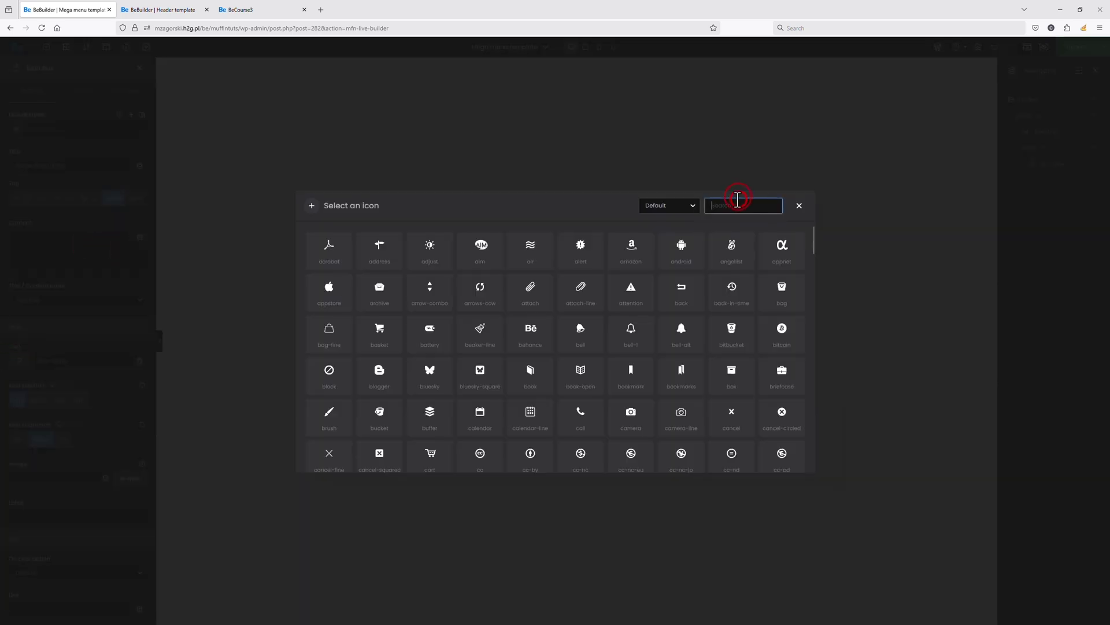
type("right")
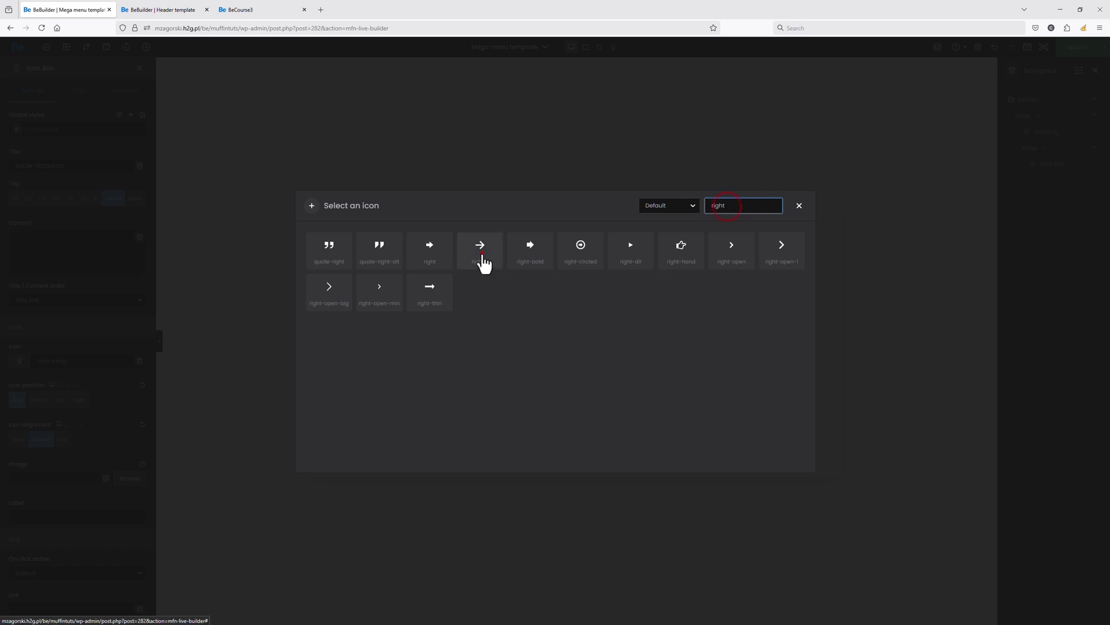
left_click(482, 254)
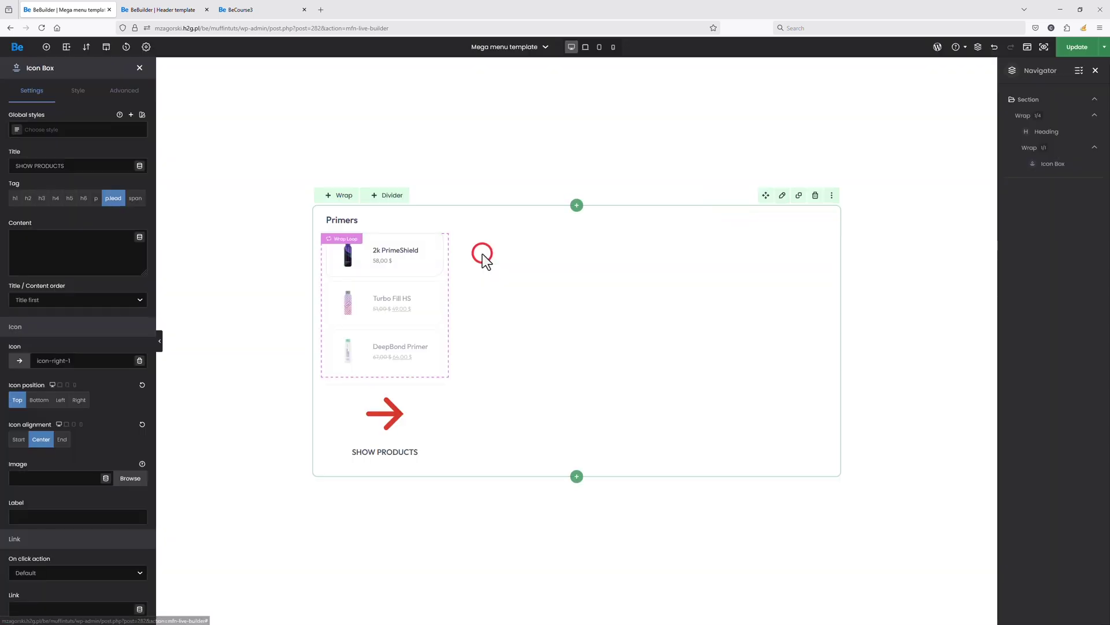
left_click(81, 400)
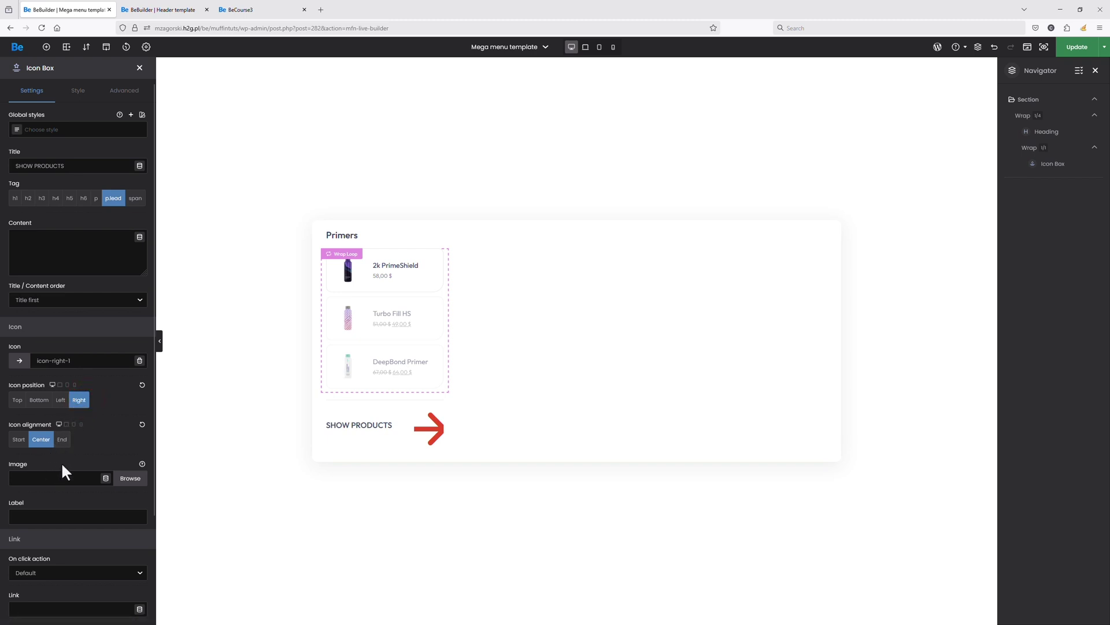
scroll(62, 465, "down", 3)
left_click(60, 601)
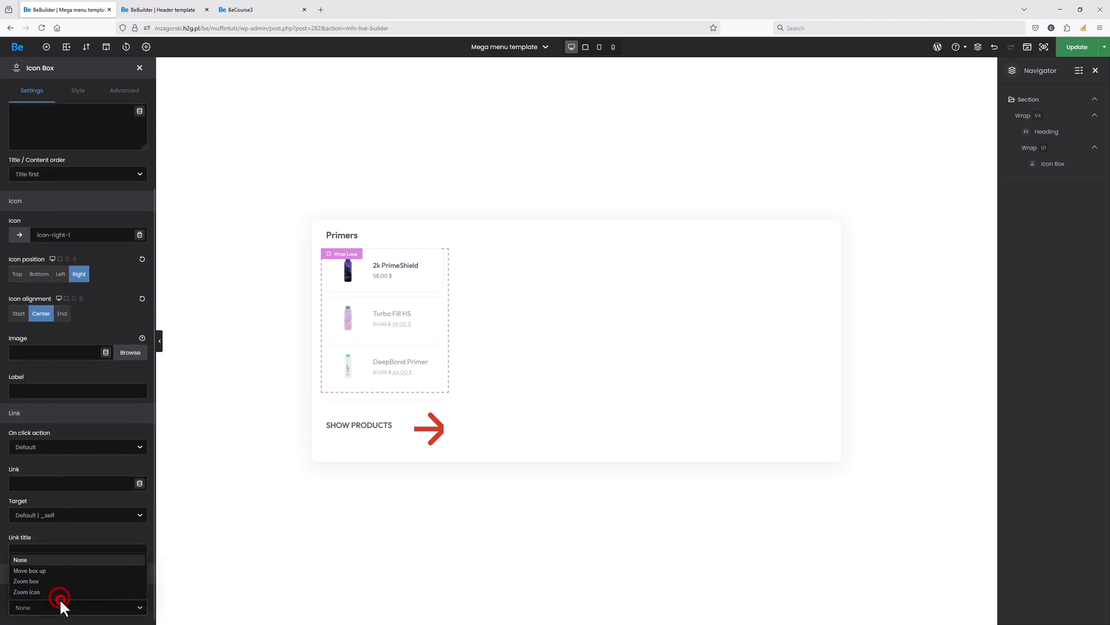
left_click(54, 582)
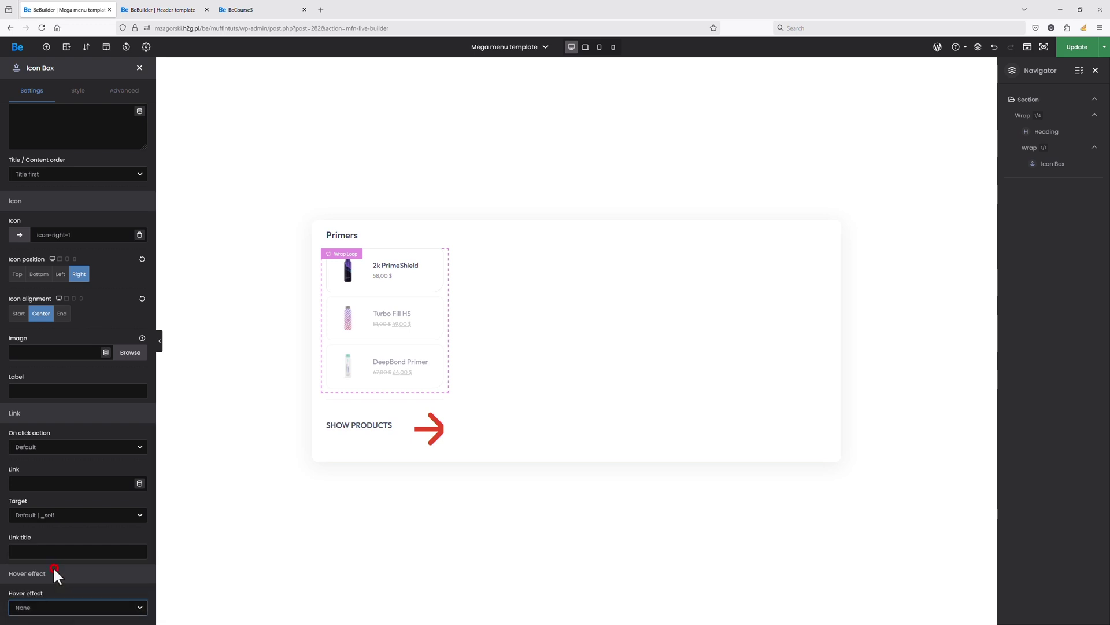
scroll(83, 288, "up", 3)
Set the icon wrapper's width and height to 30px and the icon size to 13
left_click(77, 89)
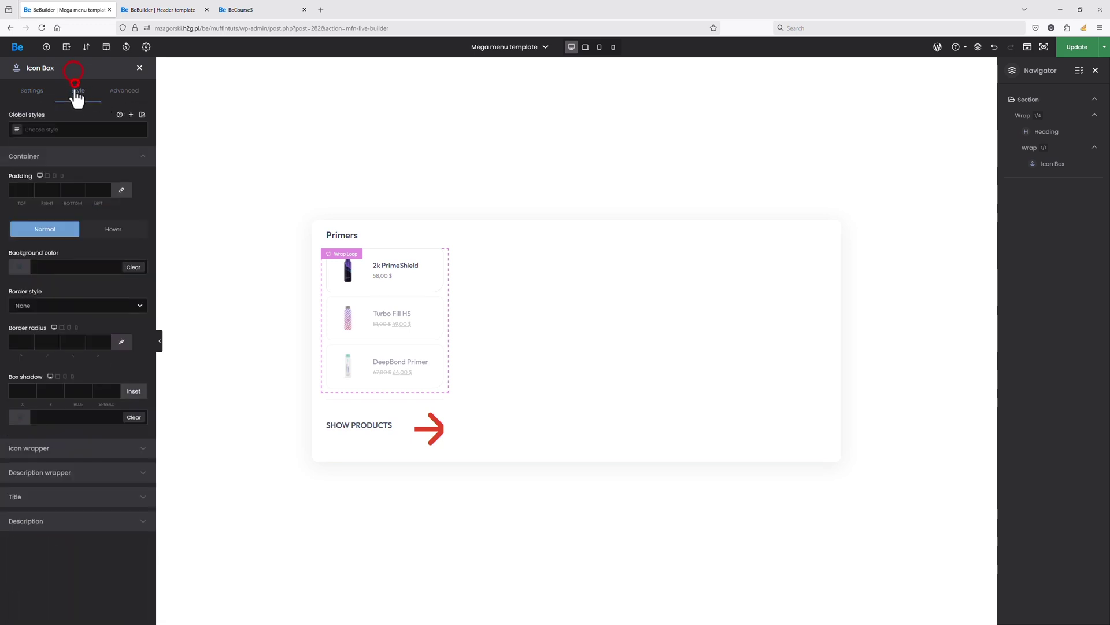
left_click(26, 448)
left_click(20, 216)
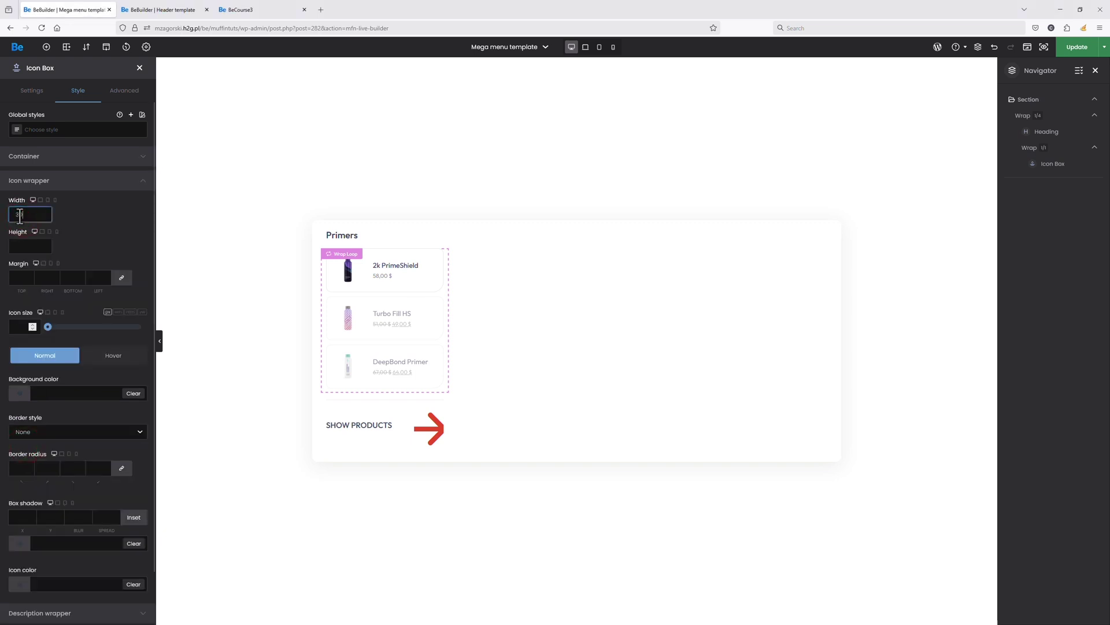
type("30")
left_click(28, 246)
type("30")
left_click(20, 325)
type("12")
Give the icon wrapper the first red preset as background color and a linked border radius of 100% on all corners
left_click(44, 394)
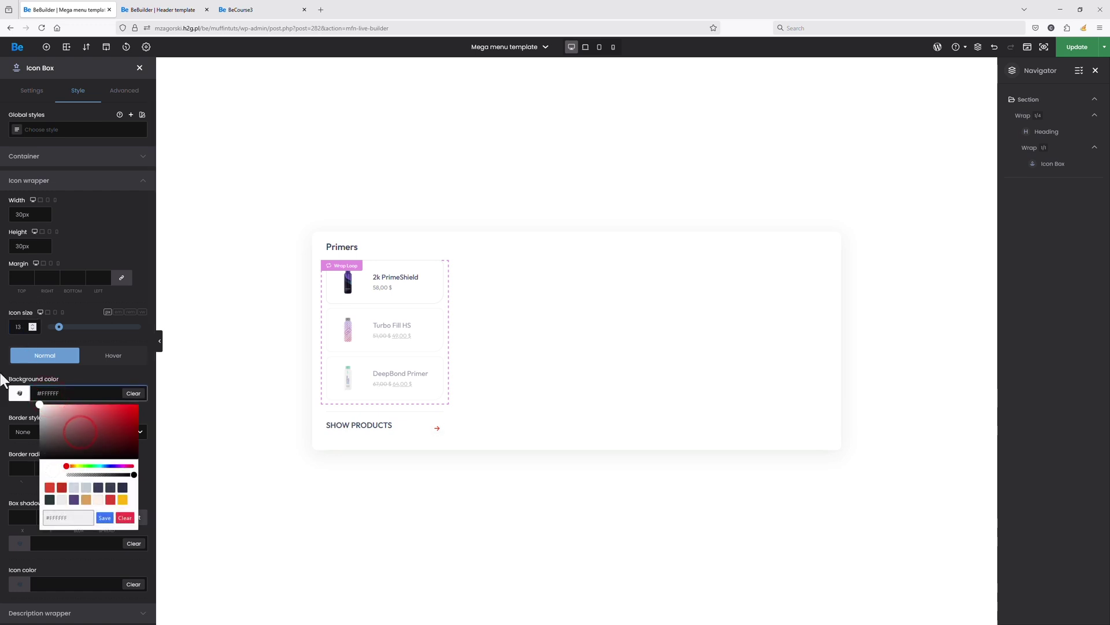
left_click(50, 487)
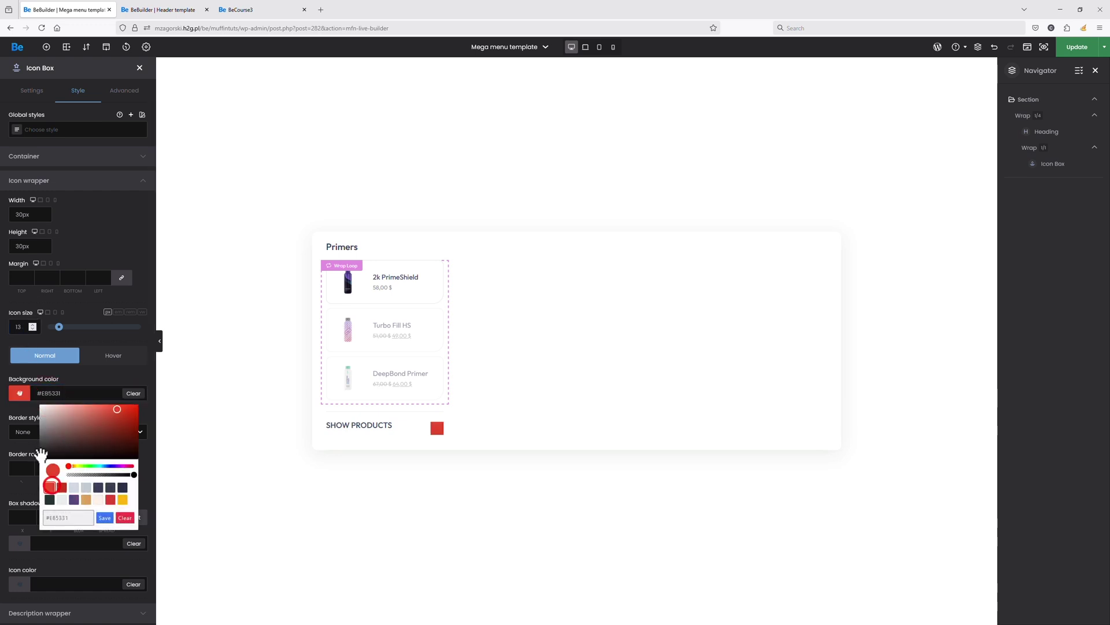
left_click(16, 444)
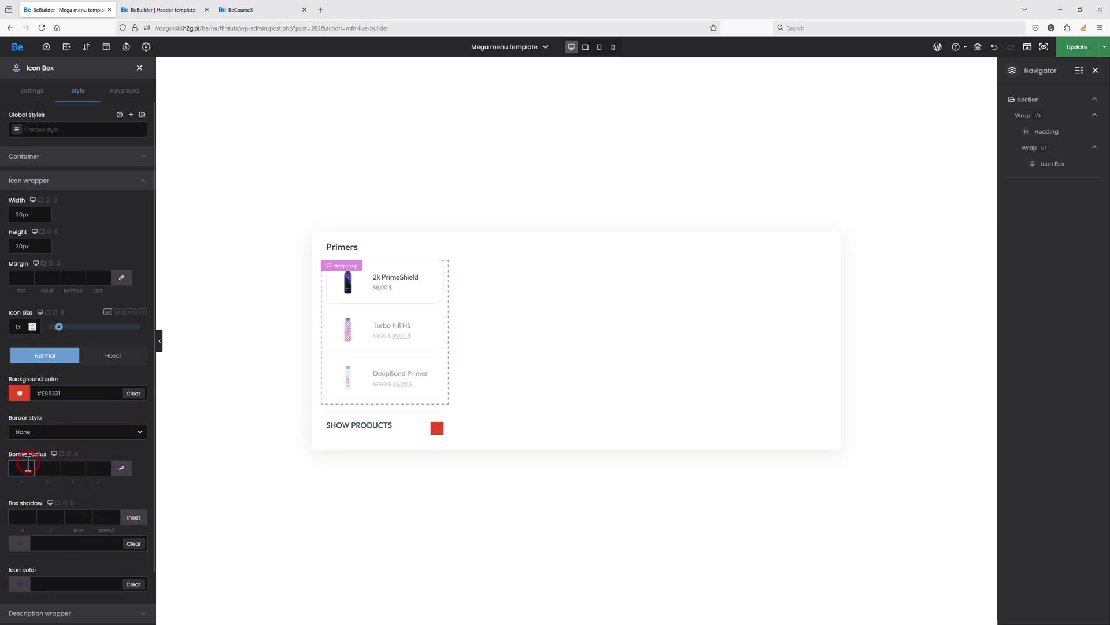
type("100%")
left_click(120, 468)
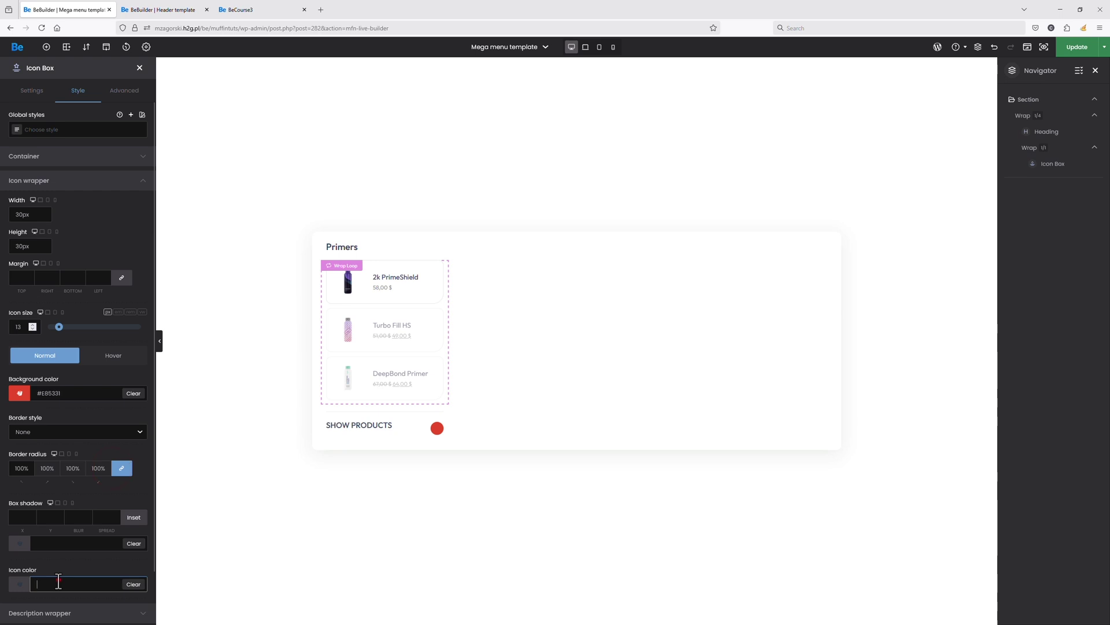
Set the arrow's icon color to #FFFFFF
left_click_drag(58, 472, 29, 431)
left_click(86, 422)
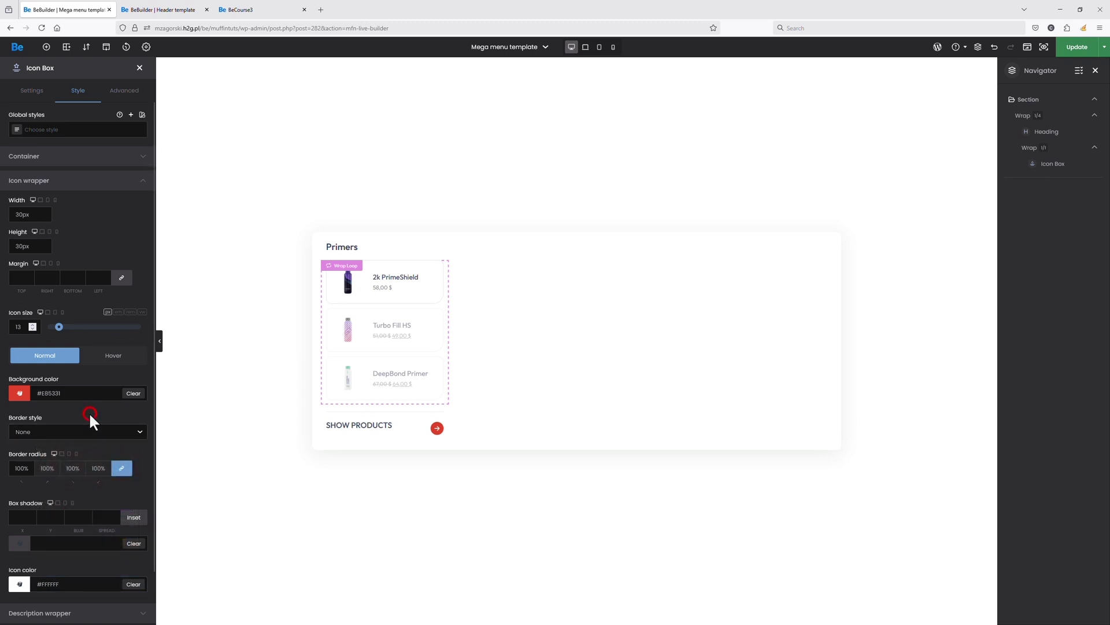
Set the SHOW PRODUCTS title's bottom margin to 0px and its font weight to Bold
scroll(89, 405, "down", 1)
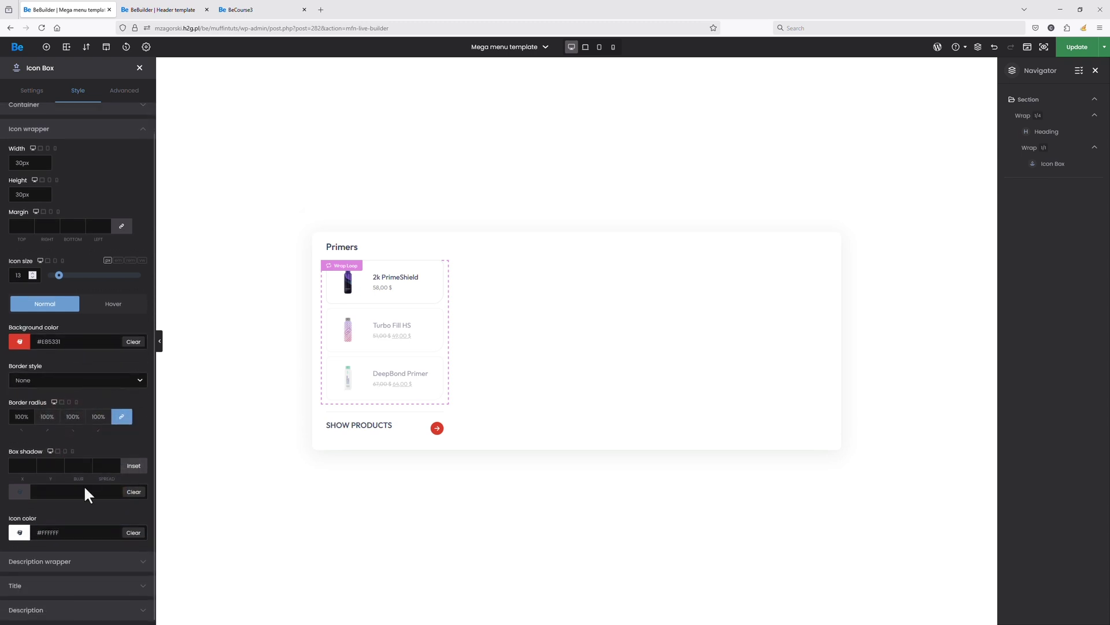
left_click(69, 129)
left_click(68, 229)
left_click(66, 329)
type("0")
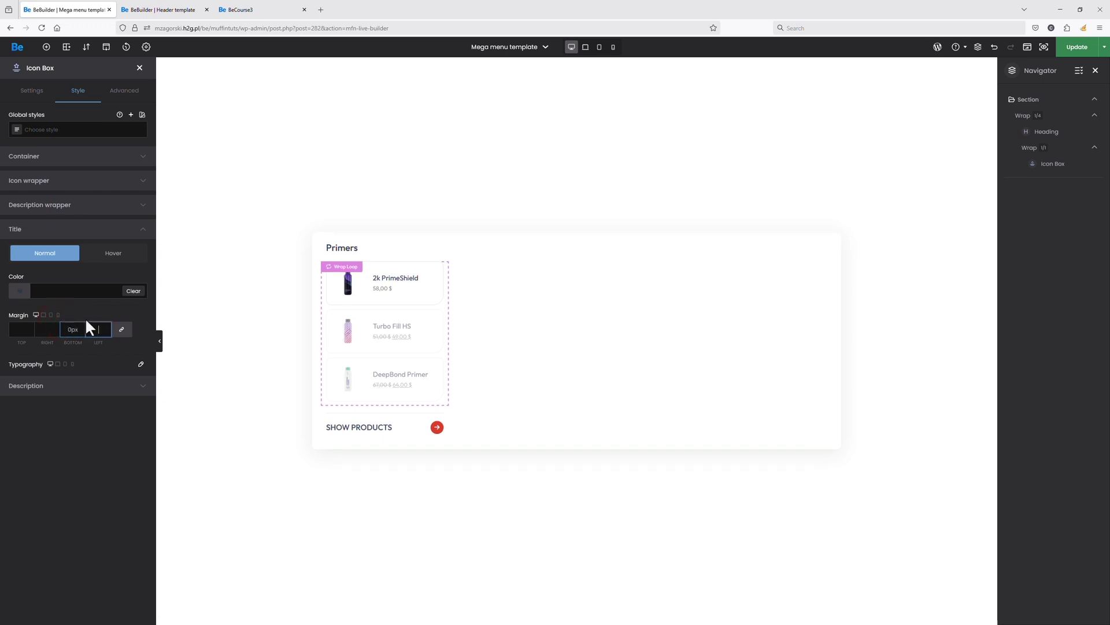
left_click(141, 363)
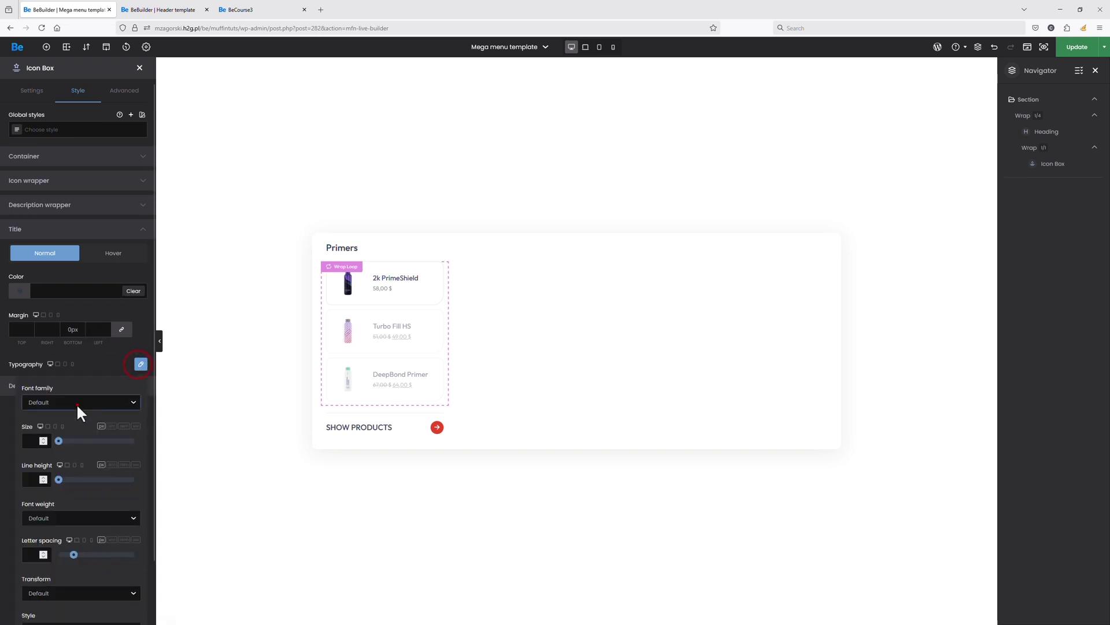
left_click(85, 518)
left_click(51, 405)
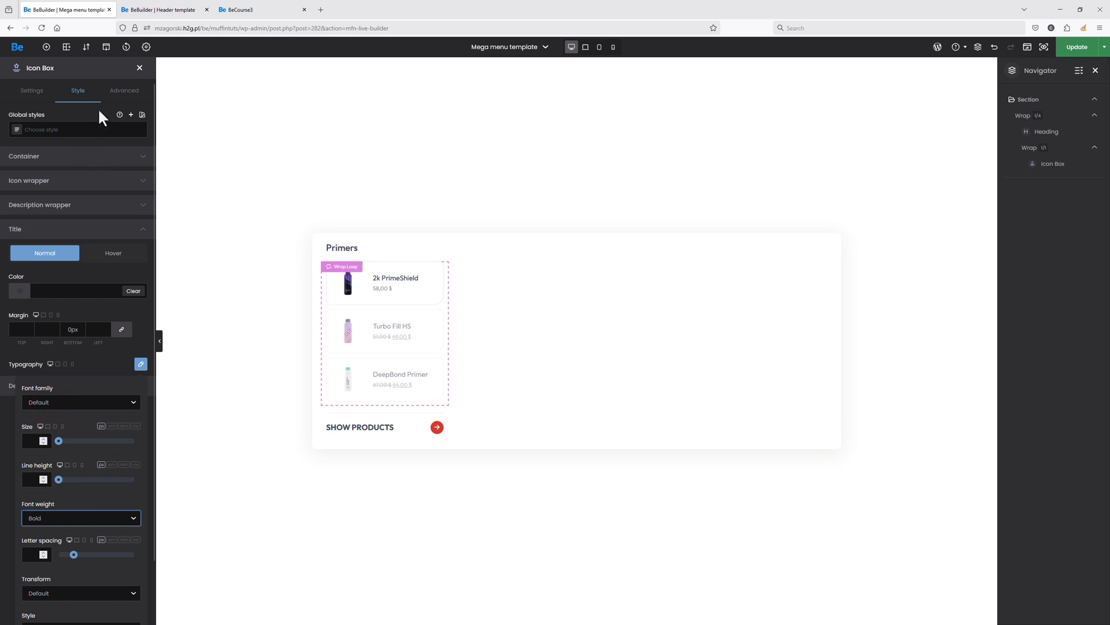
Set the SHOW PRODUCTS icon box's width to Inline
left_click(123, 91)
left_click(56, 189)
left_click(45, 217)
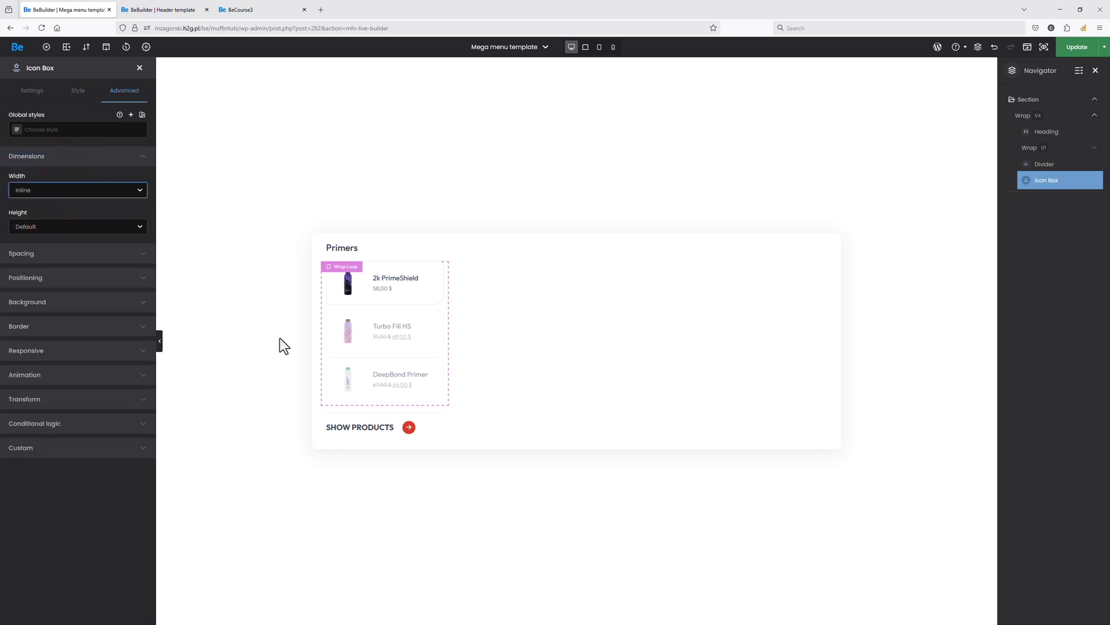
Align the elements of the 1/4 Primers column wrap horizontally to the right
left_click(408, 234)
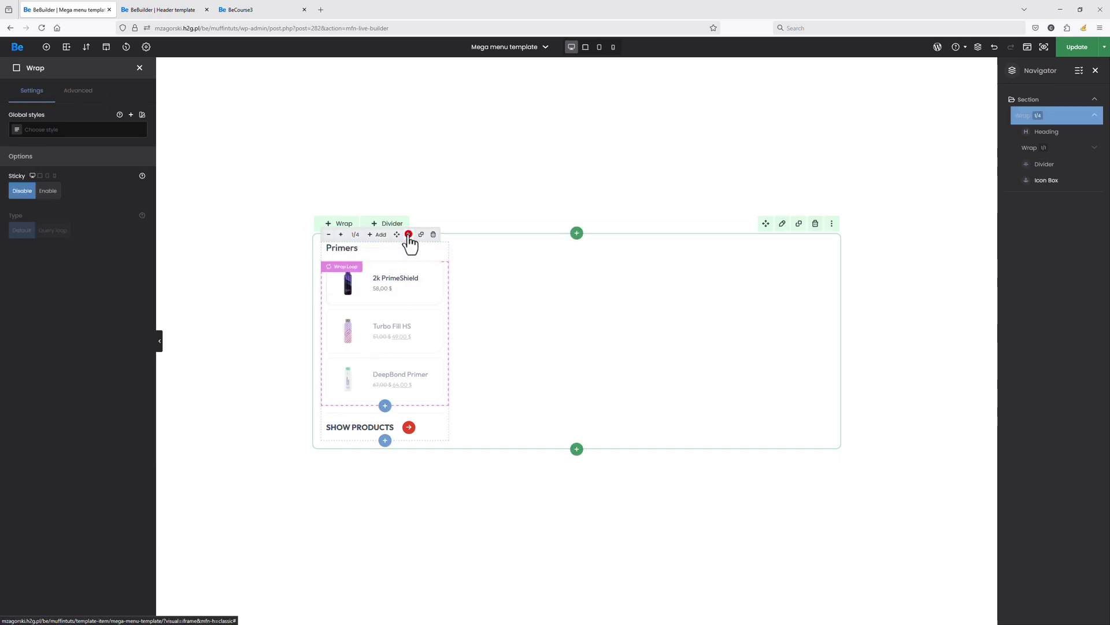
left_click(78, 91)
left_click(55, 315)
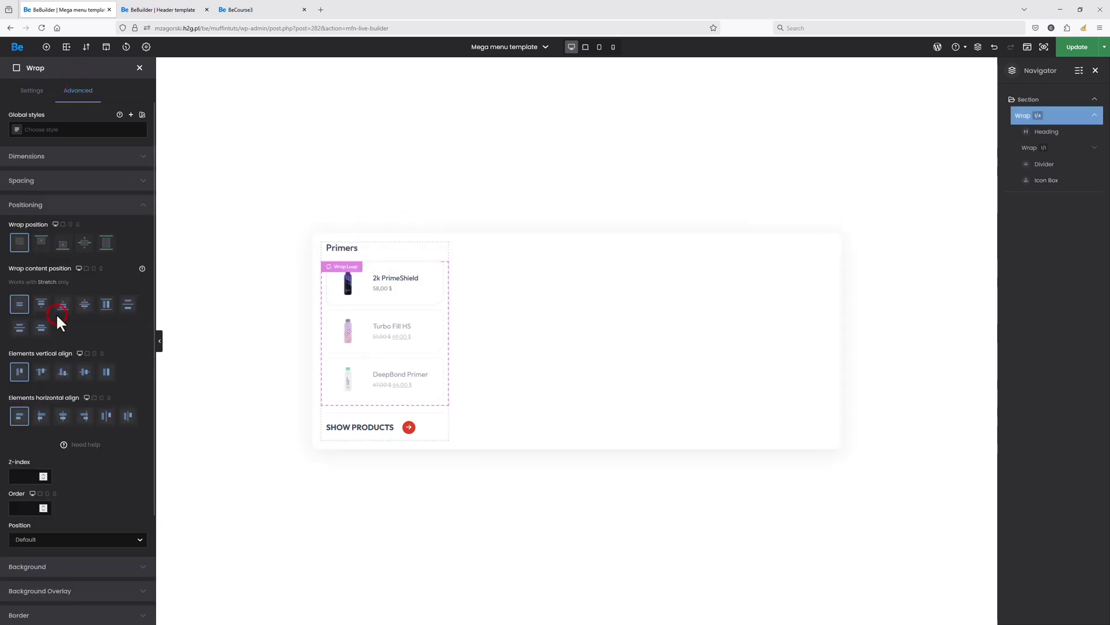
left_click(84, 416)
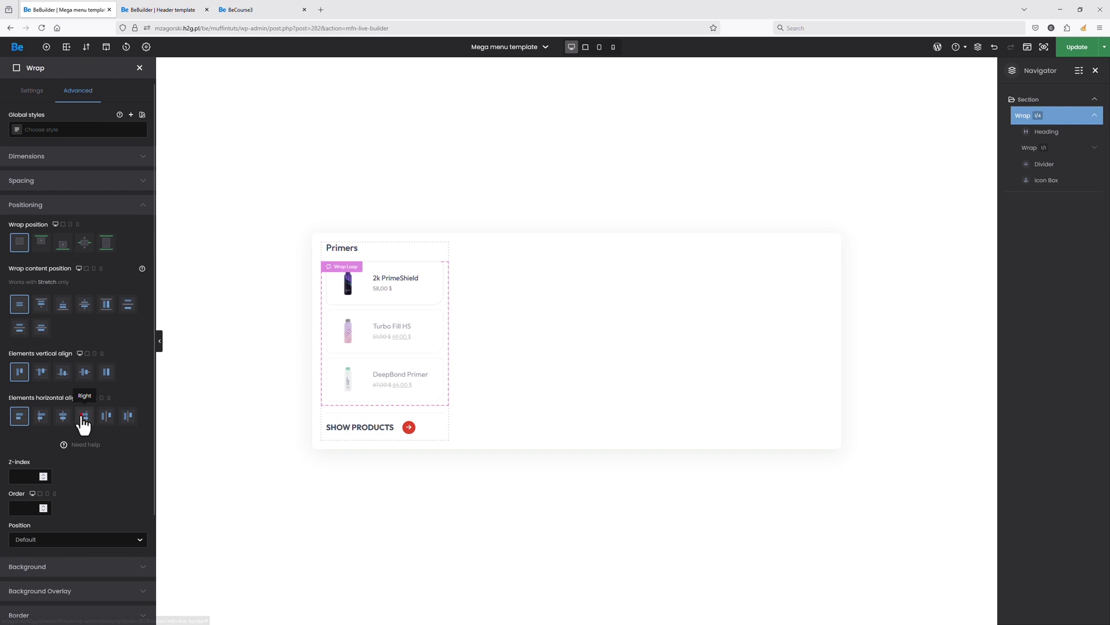
left_click(83, 417)
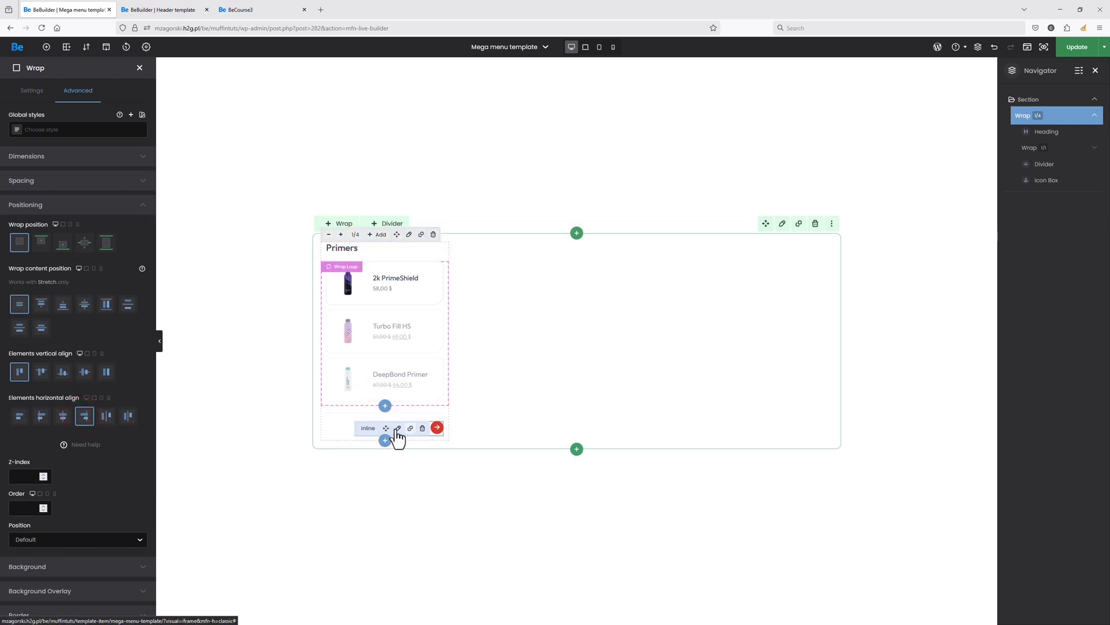
Set the Primers column wrap's padding to 32px top, 20px right and 32px bottom, and its left margin to 20px
left_click(89, 181)
type("32")
key("Tab")
type("20")
key("Tab")
type("32")
left_click(98, 264)
type("20")
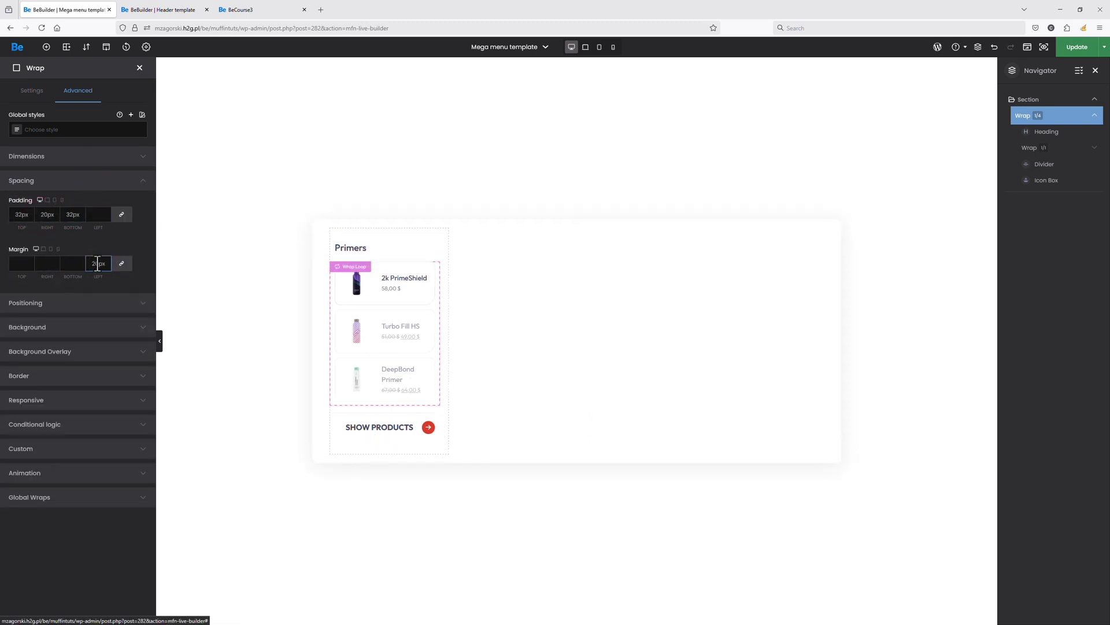
Give the Primers column wrap a Solid border style with border color #EEF2F6
left_click(52, 375)
left_click(71, 311)
left_click(58, 337)
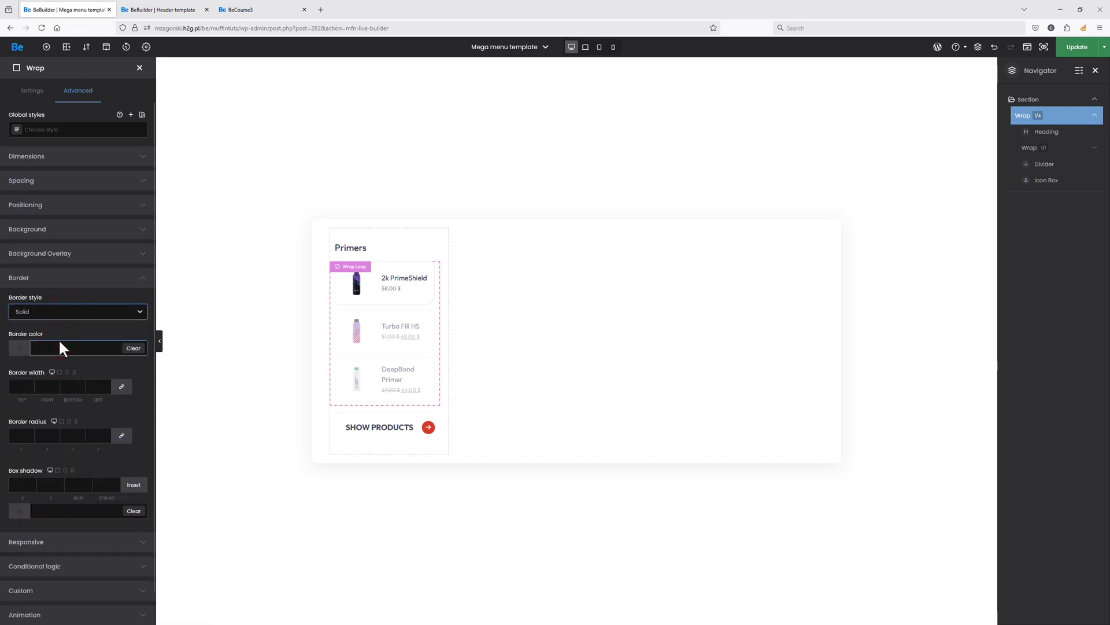
left_click(59, 346)
type("E")
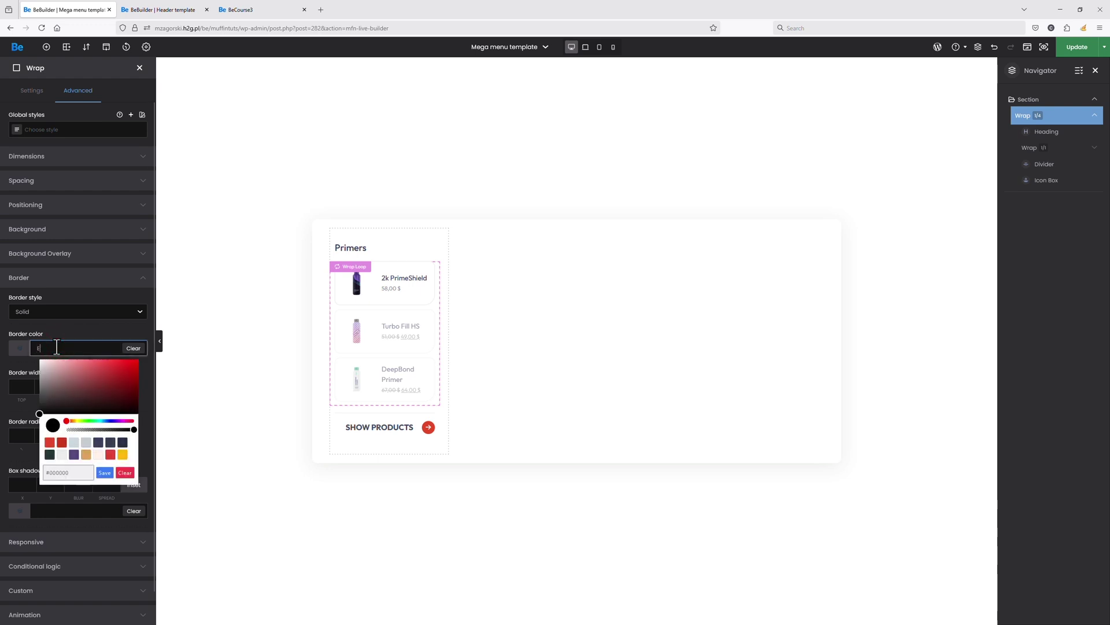
type("EF2F6")
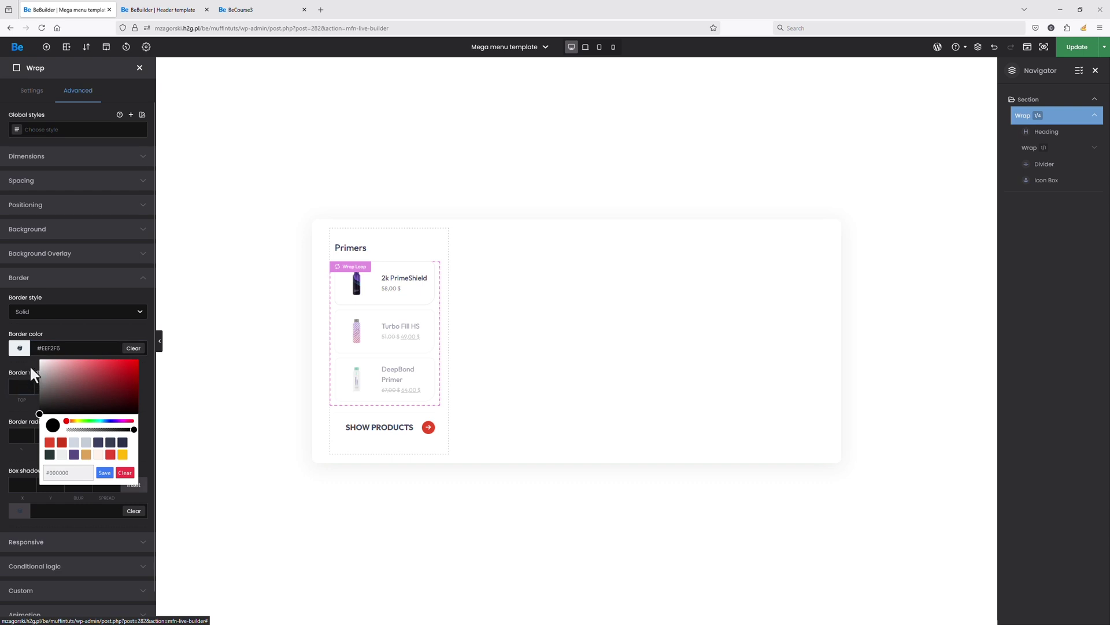
Set the Primers column wrap's right border width to 1px and replace its left margin with a 20px right margin
left_click(30, 366)
left_click(46, 387)
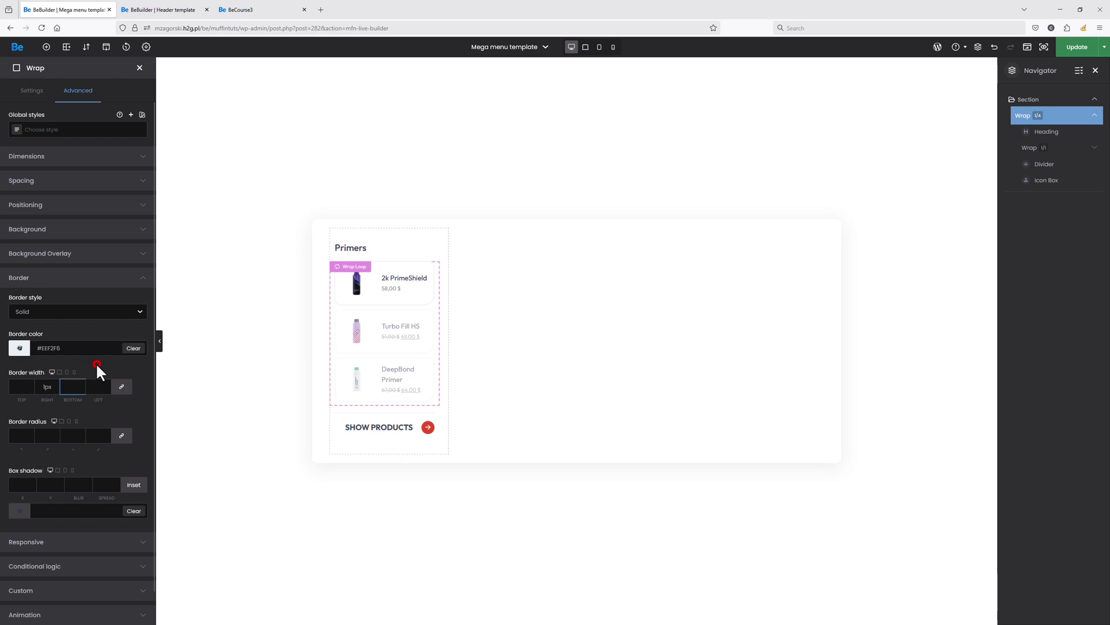
left_click(78, 182)
left_click(98, 263)
double_click(96, 264)
key("BackSpace")
left_click(48, 263)
type("20")
key("Tab")
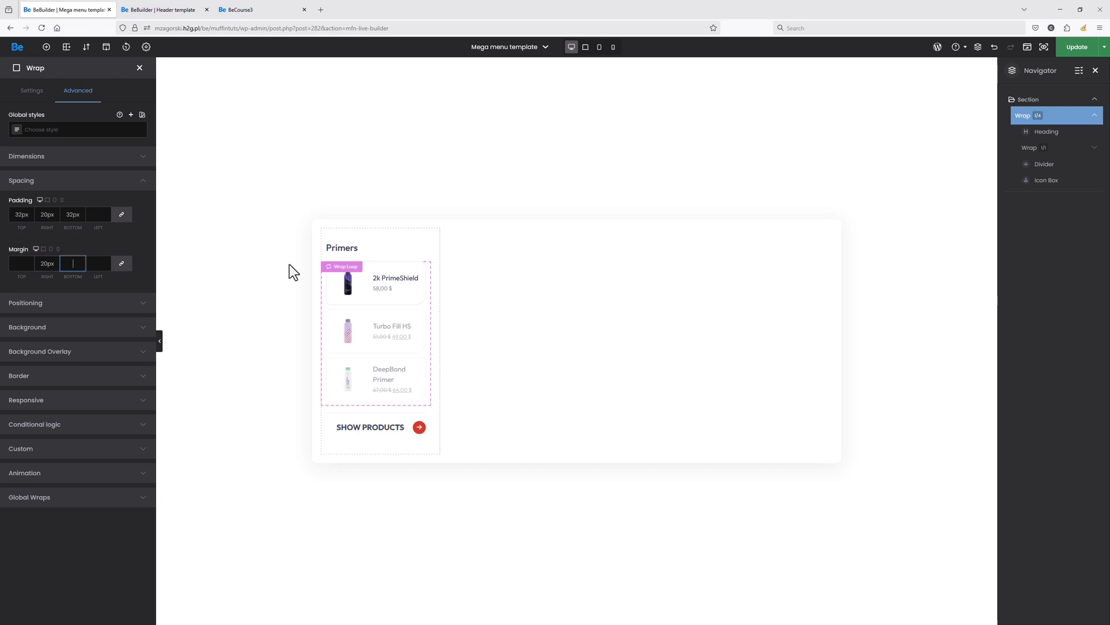
Duplicate the Primers column wrap twice to make three columns in the section
left_click(423, 222)
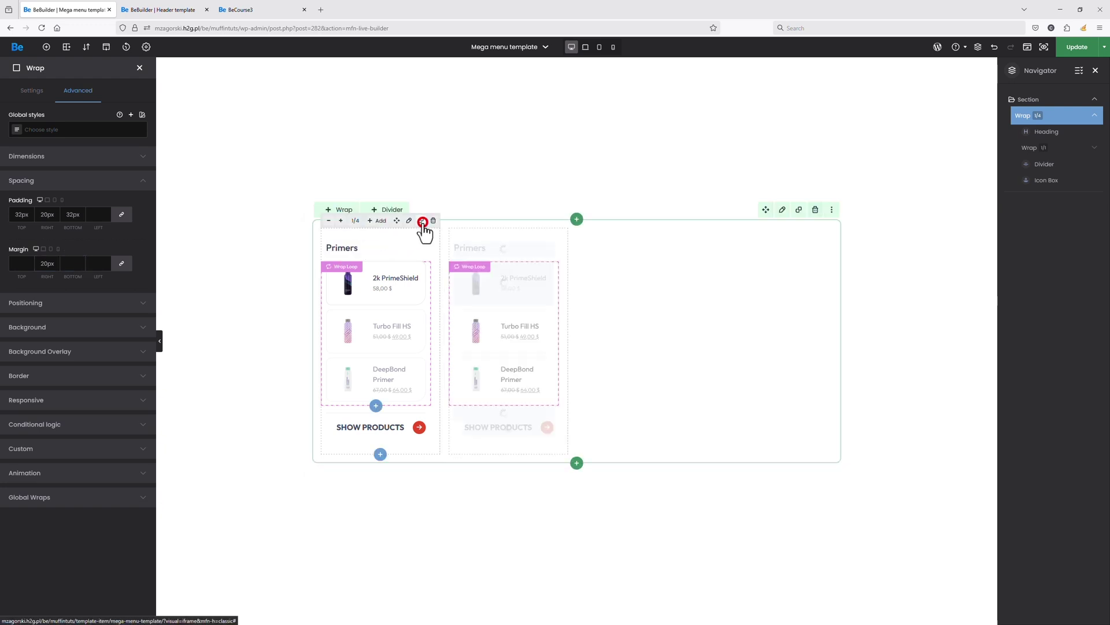
left_click(423, 222)
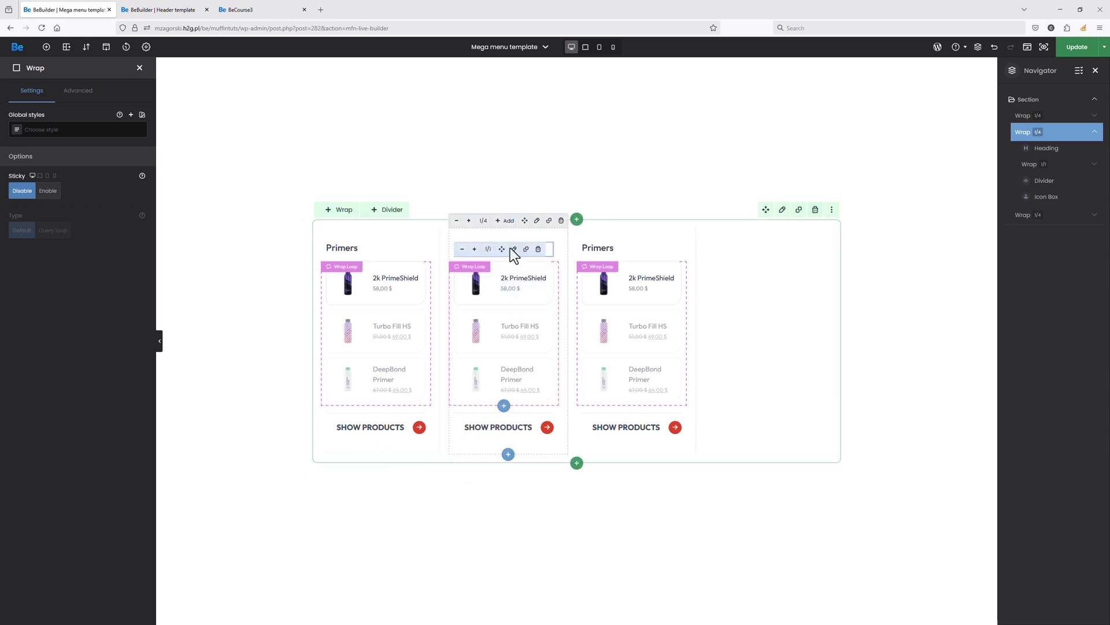
Link the first column's SHOW PRODUCTS icon box to the Primers product category using dynamic data
left_click(381, 431)
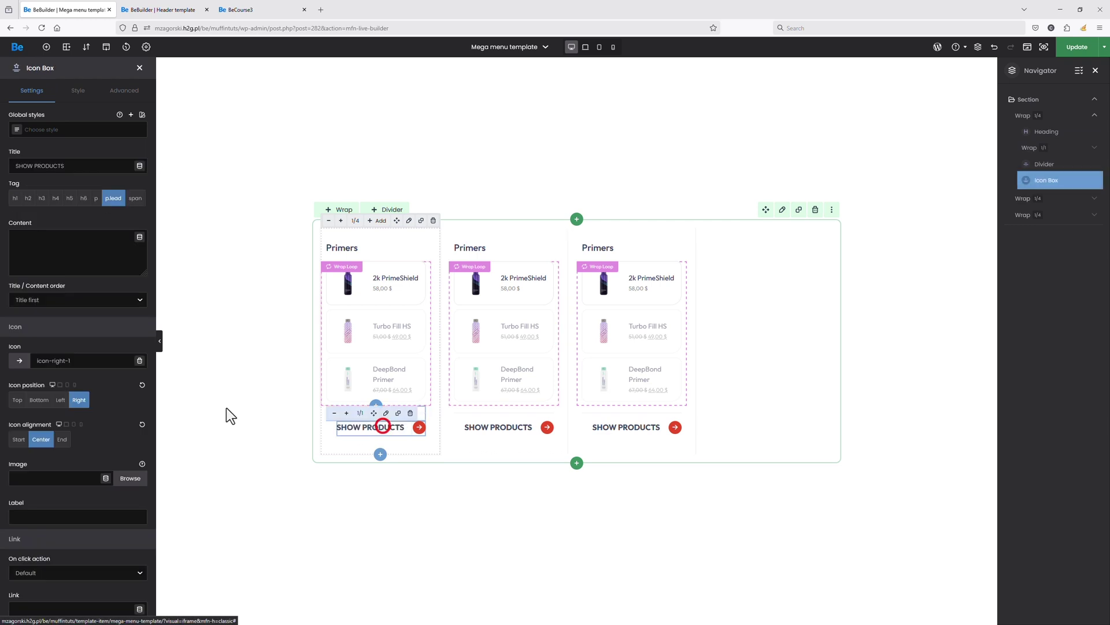
scroll(88, 473, "down", 6)
left_click(75, 482)
left_click(140, 483)
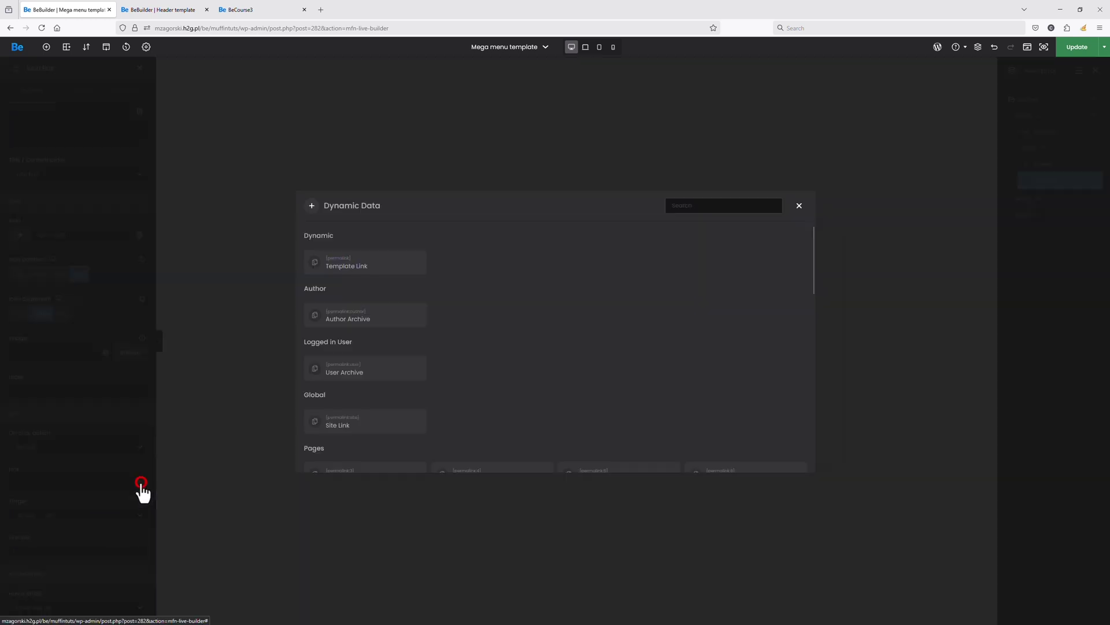
scroll(474, 346, "down", 5)
scroll(475, 341, "down", 5)
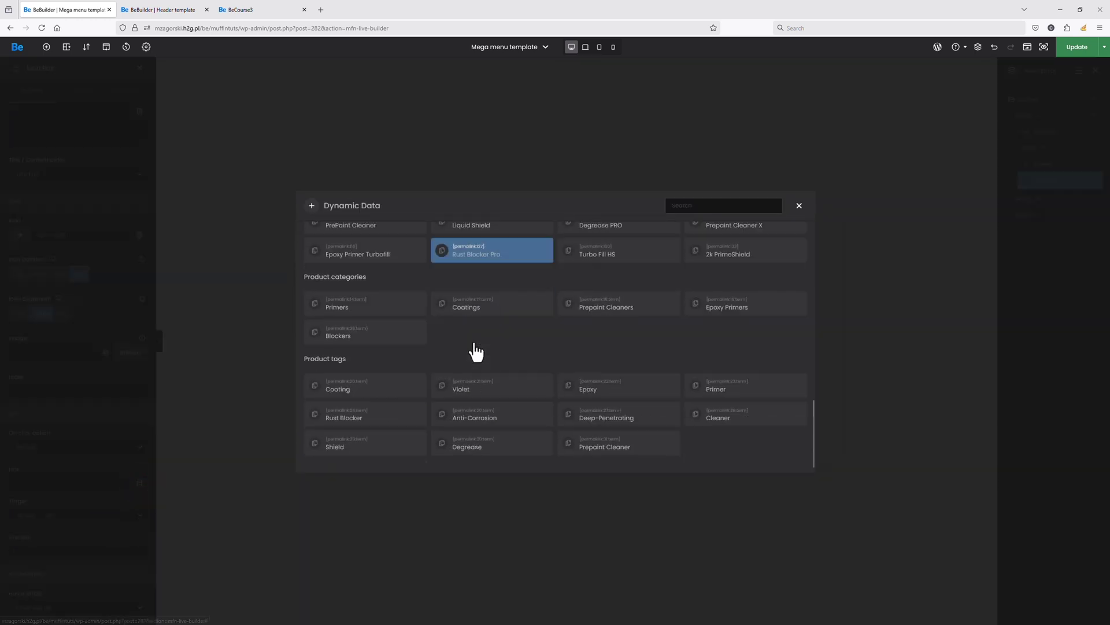
left_click(393, 311)
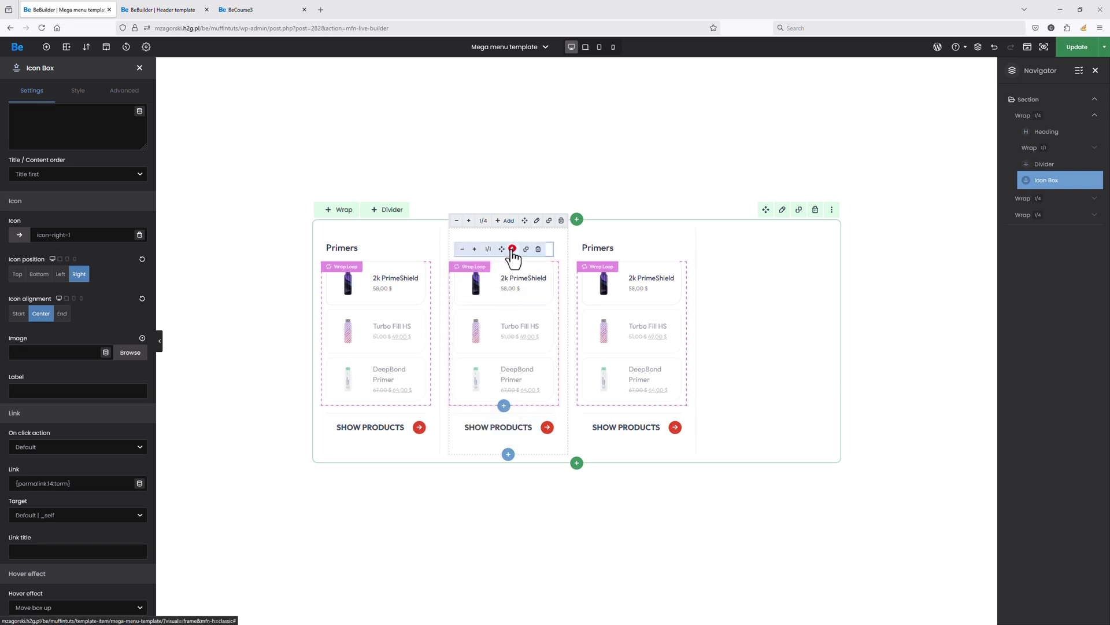
Replace the second column's heading with the dynamic title of the Coatings product category, {title:17:term}
left_click(512, 248)
left_click(139, 166)
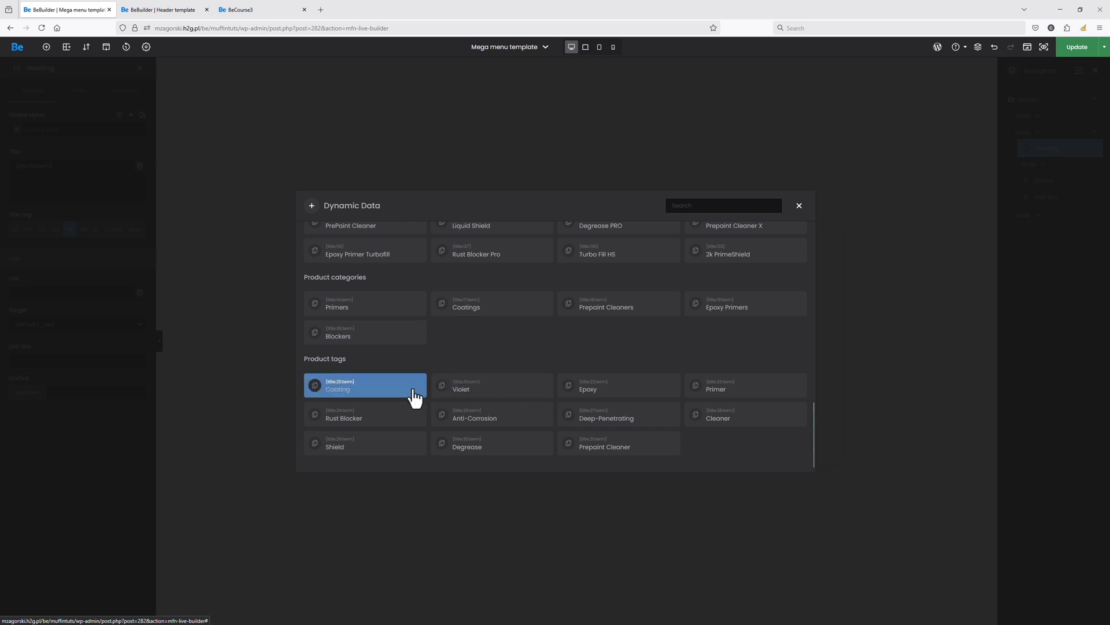
left_click(482, 313)
left_click(51, 165)
left_click_drag(52, 166, 16, 166)
key("BackSpace")
double_click(32, 166)
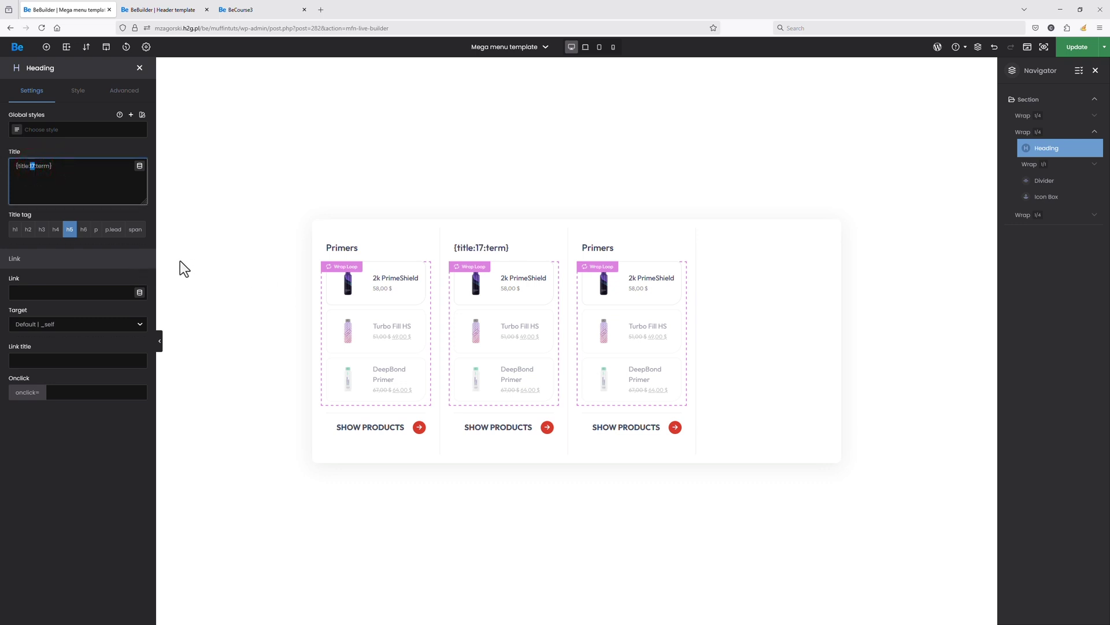
Change the included category of the second column's query loop wrap from Primers to Coatings
left_click(526, 291)
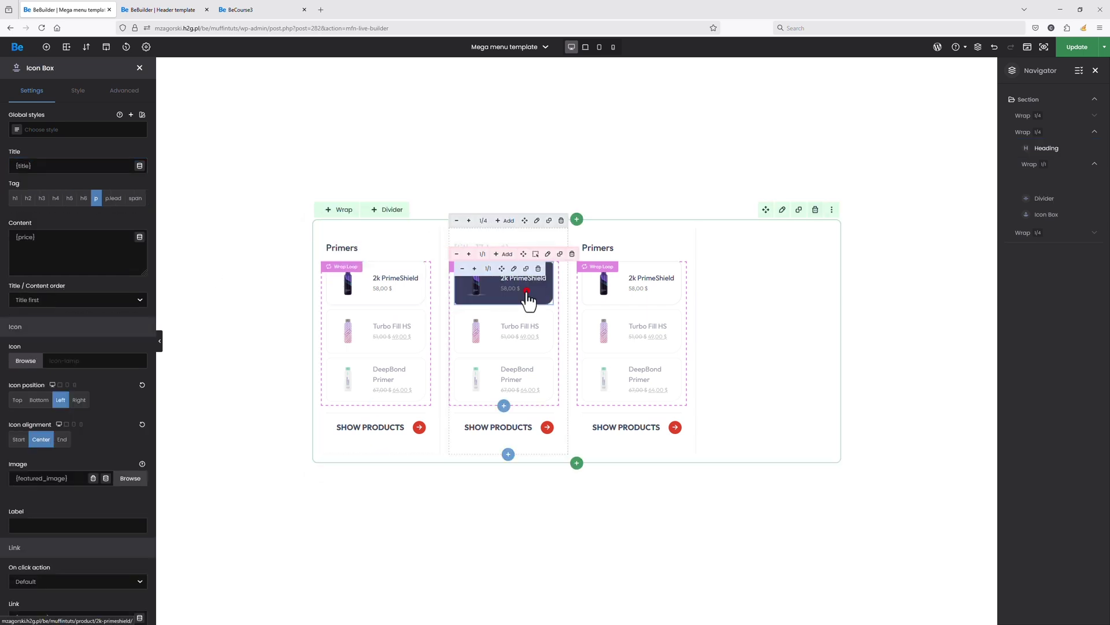
left_click(538, 255)
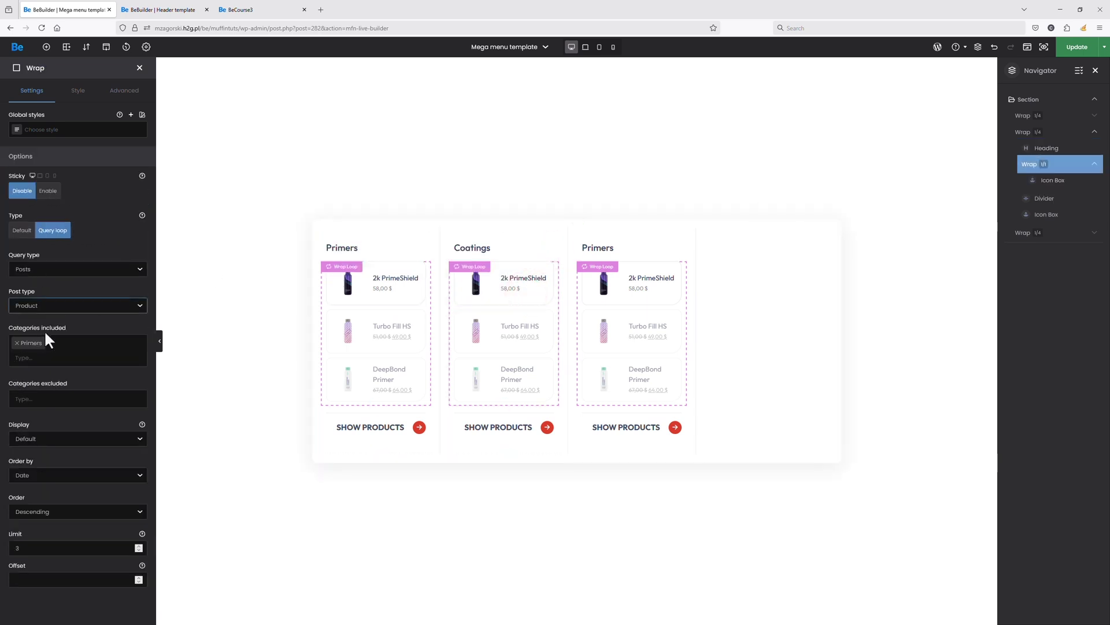
left_click(16, 343)
left_click(54, 343)
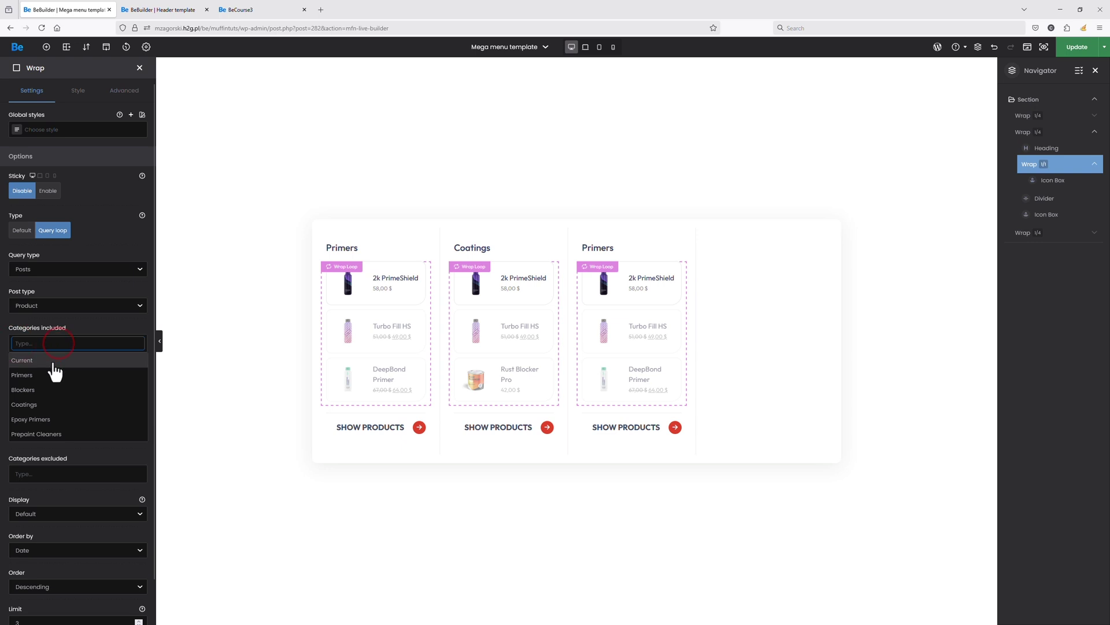
left_click(53, 405)
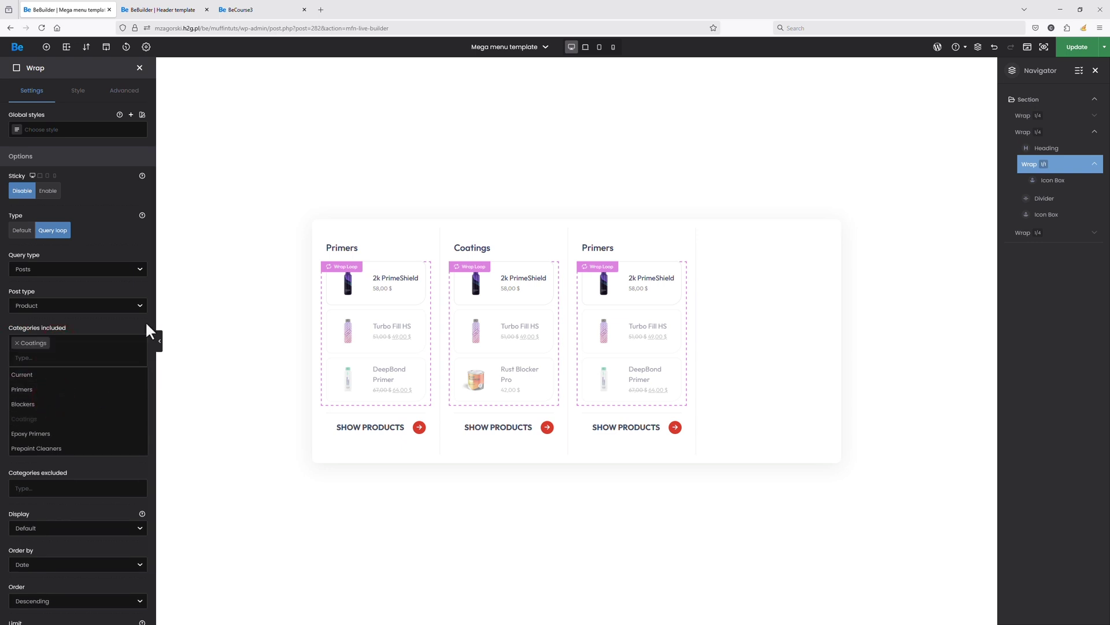
left_click(106, 324)
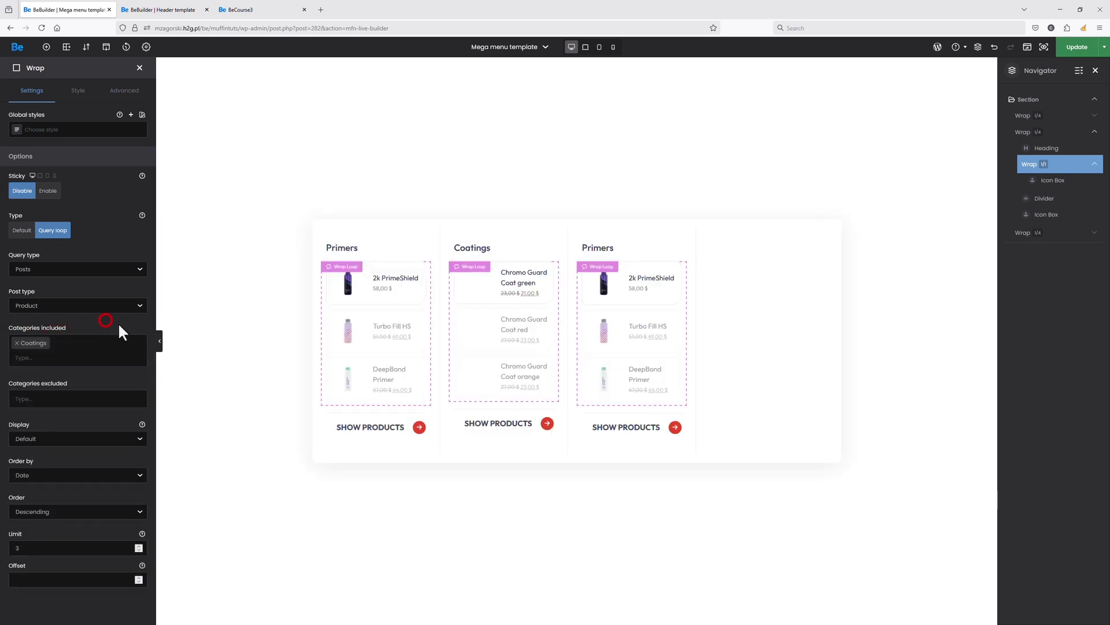
Link the Coatings column's SHOW PRODUCTS icon box to the Coatings product category using dynamic data
left_click(509, 428)
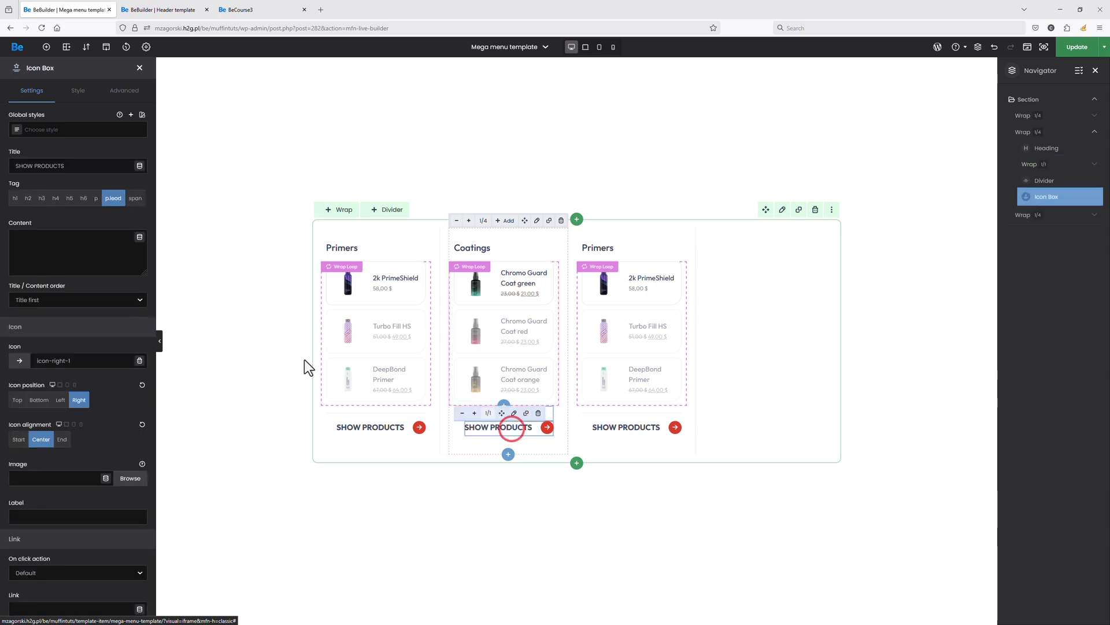
scroll(79, 405, "down", 3)
left_click(137, 511)
left_click(140, 510)
left_click(489, 303)
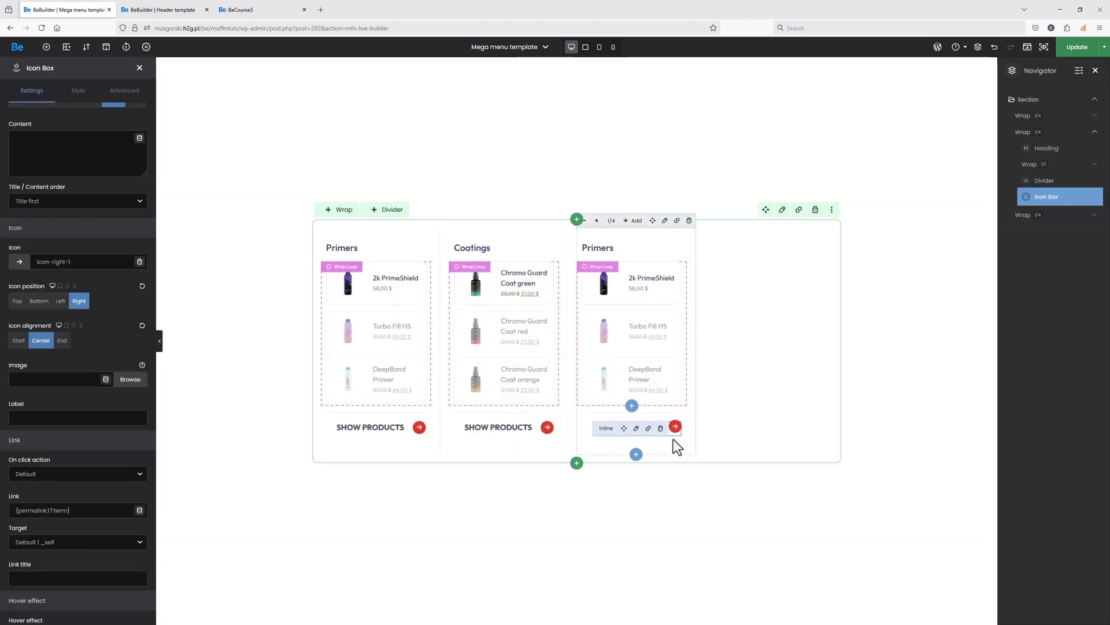
Replace the third column's heading with the dynamic title of the Blockers product category
left_click(637, 428)
left_click(643, 248)
triple_click(115, 168)
key("BackSpace")
left_click(139, 166)
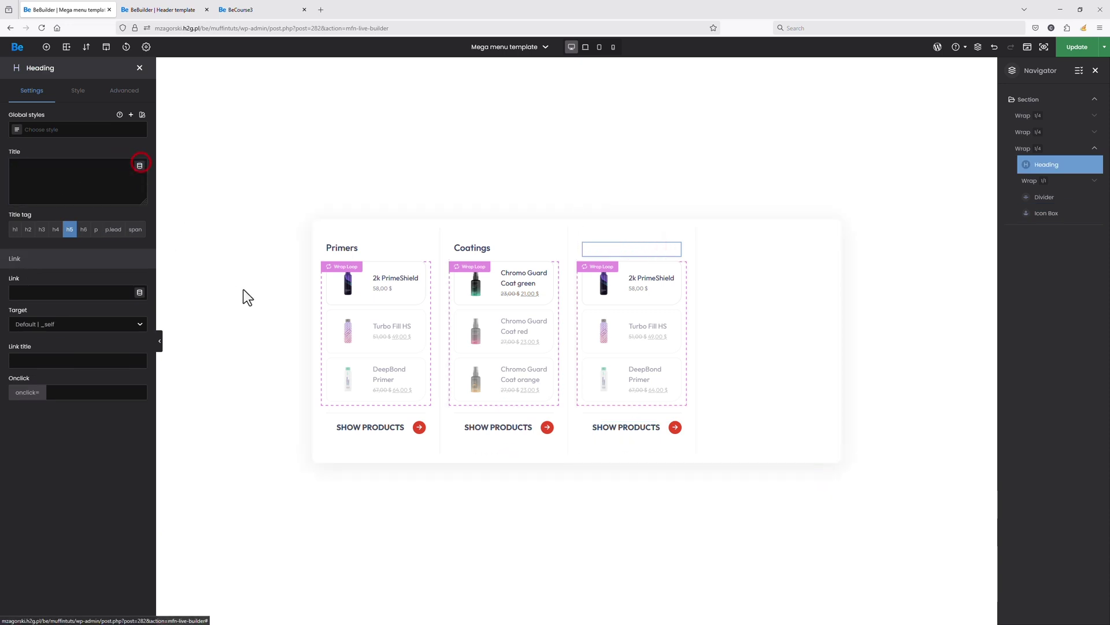
scroll(431, 370, "down", 1)
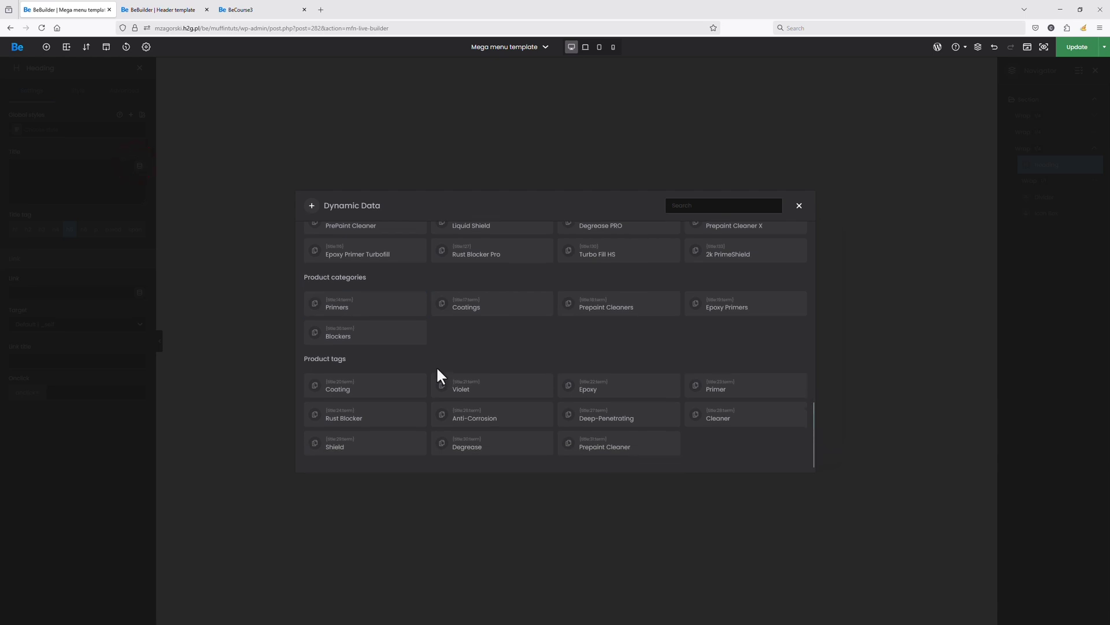
left_click(406, 335)
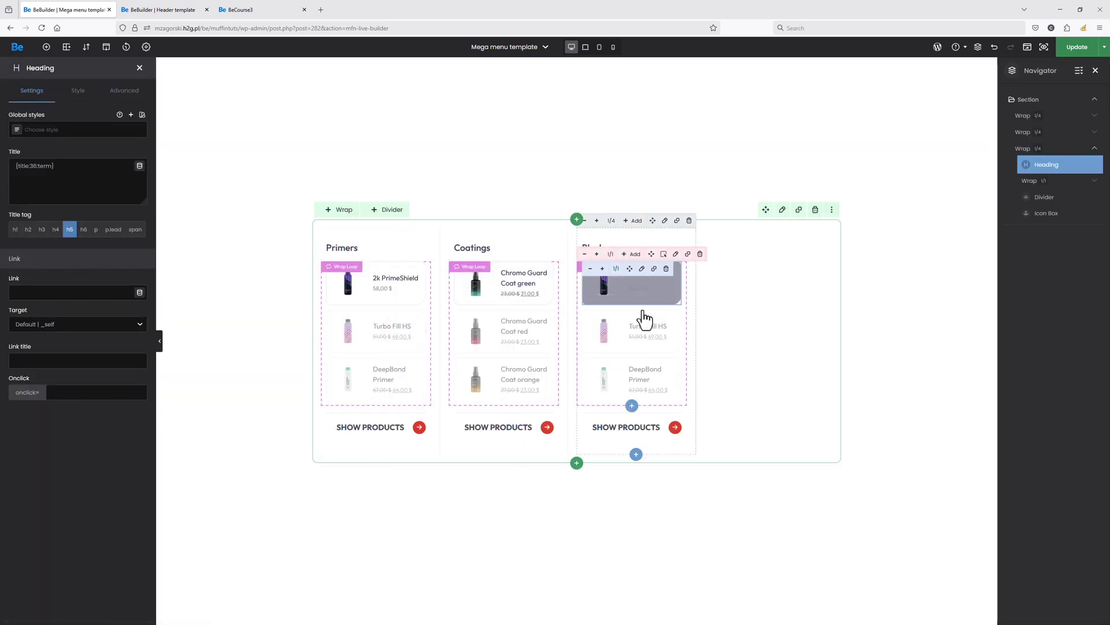
Change the included category of the third column's query loop wrap from Primers to Blockers
left_click(675, 255)
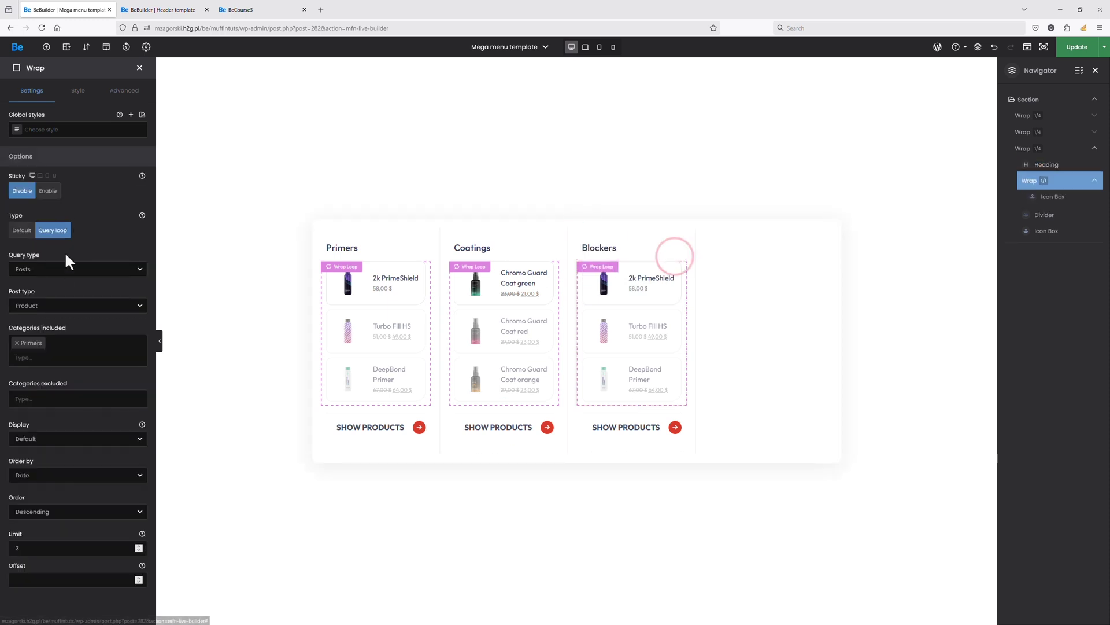
left_click(17, 343)
left_click(49, 345)
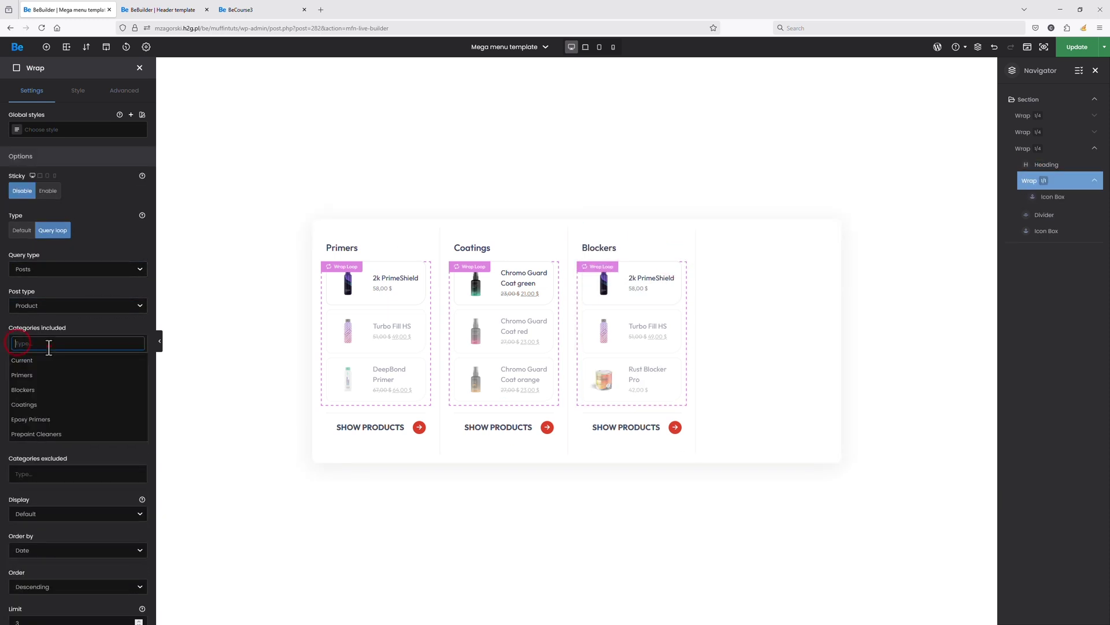
left_click(58, 389)
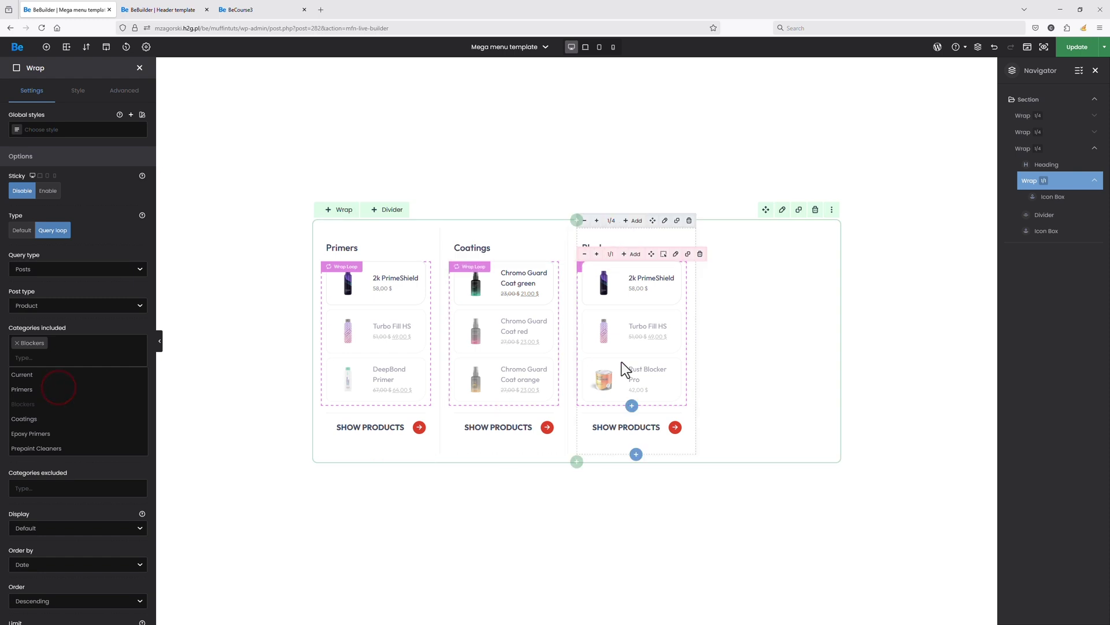
Link the third column's SHOW PRODUCTS icon box to the Blockers product category and update the mega menu template
left_click(636, 429)
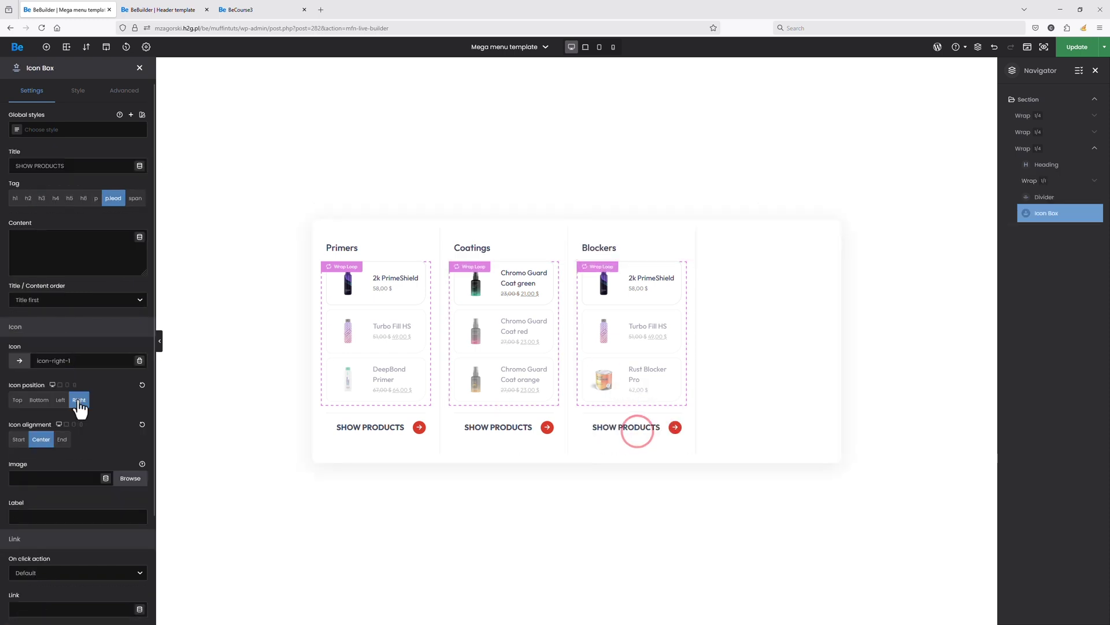
scroll(84, 428, "down", 2)
left_click(65, 566)
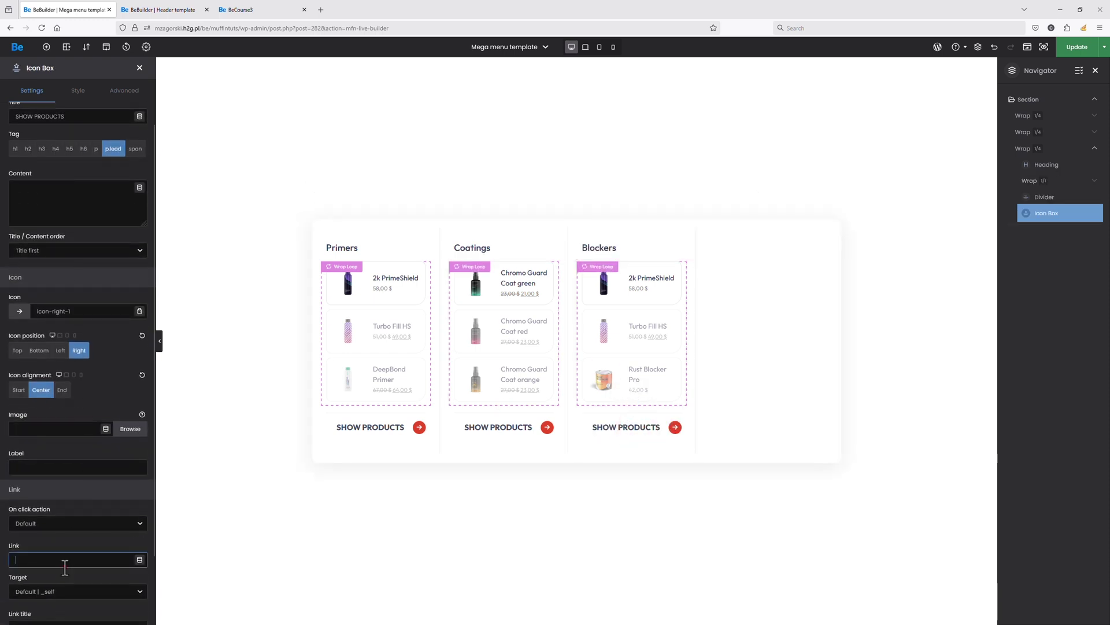
left_click(139, 560)
left_click(374, 334)
left_click(535, 162)
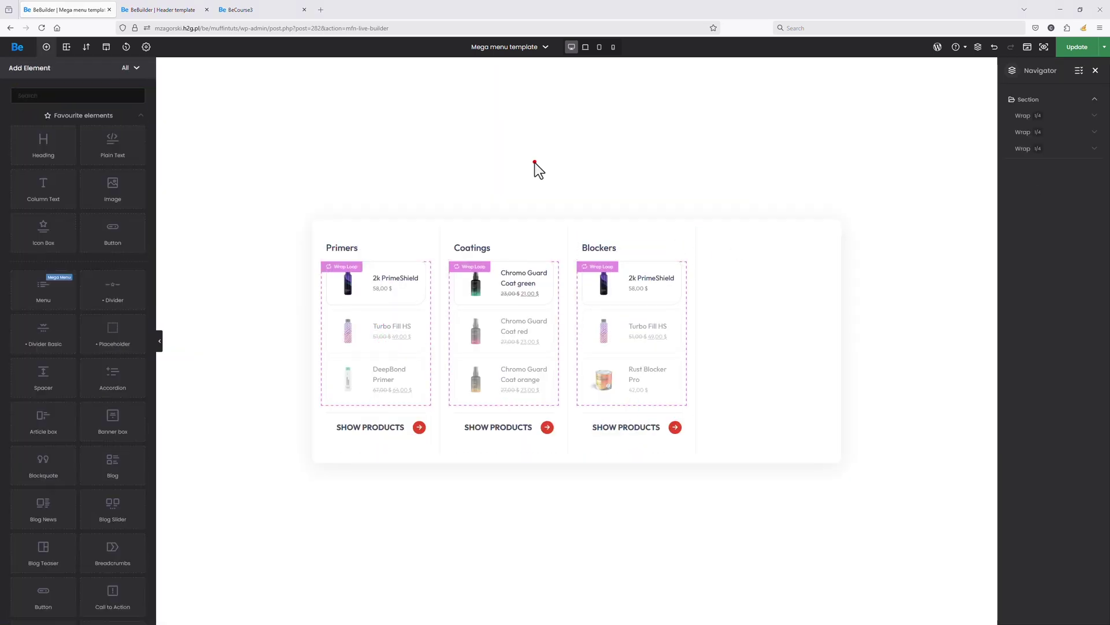
left_click(1073, 46)
Open the WordPress dashboard in a new browser tab, move that tab to the front and go to the Menus page
middle_click(14, 48)
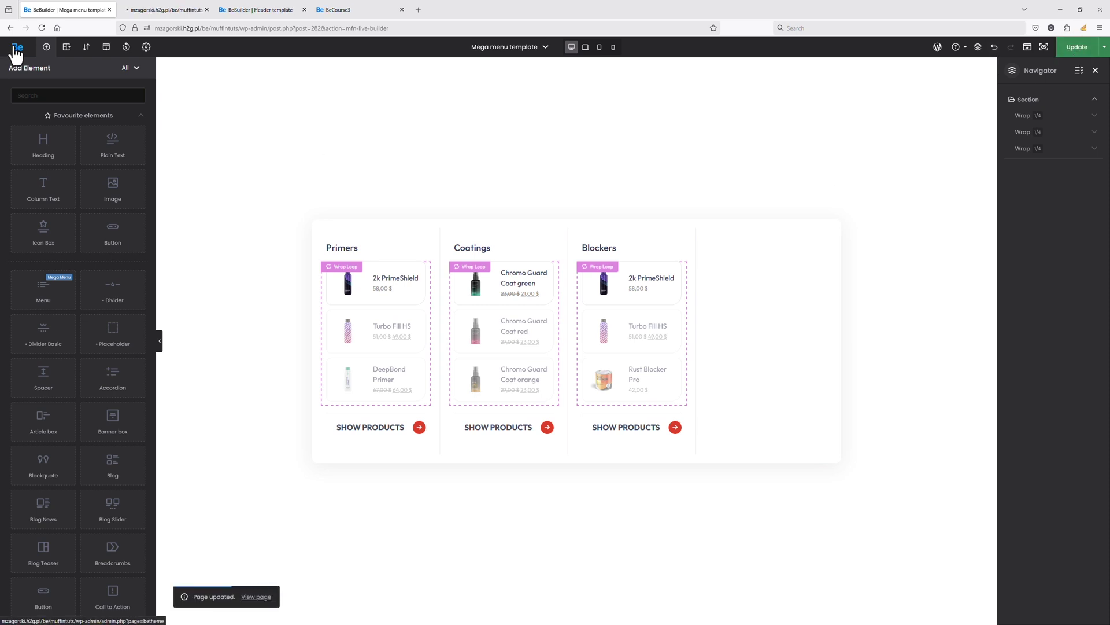
left_click_drag(139, 12, 46, 12)
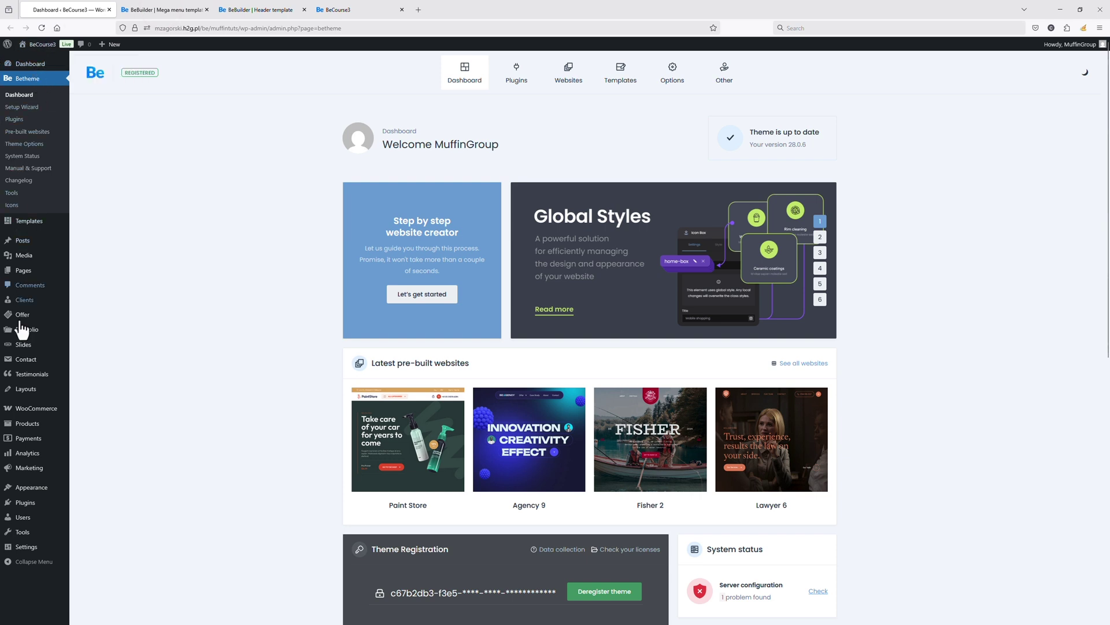
mouse_move(27, 490)
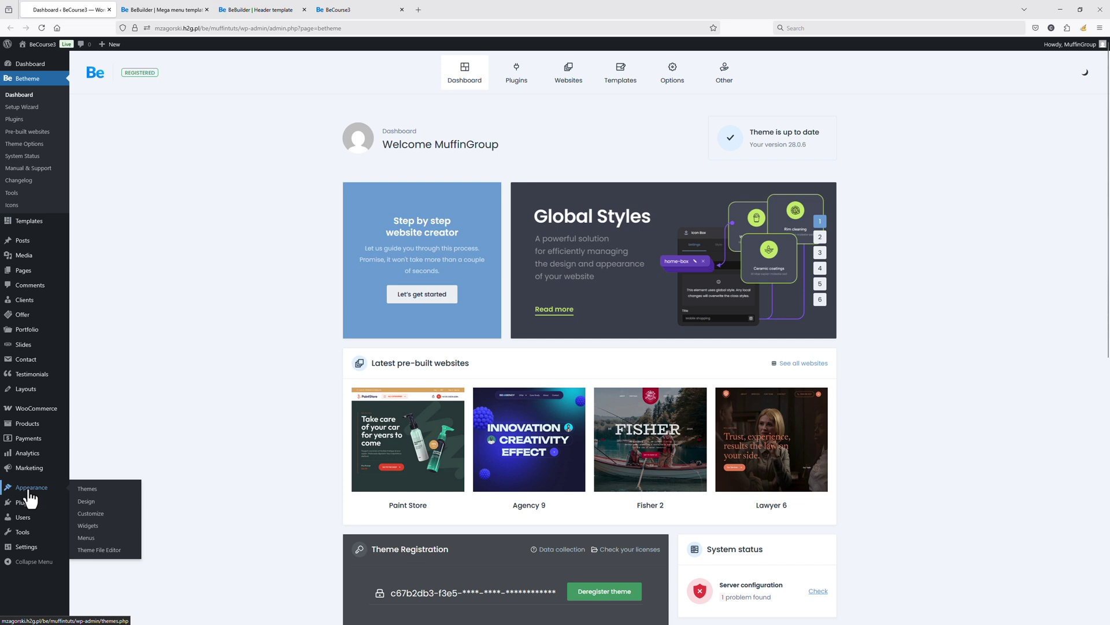
left_click(93, 537)
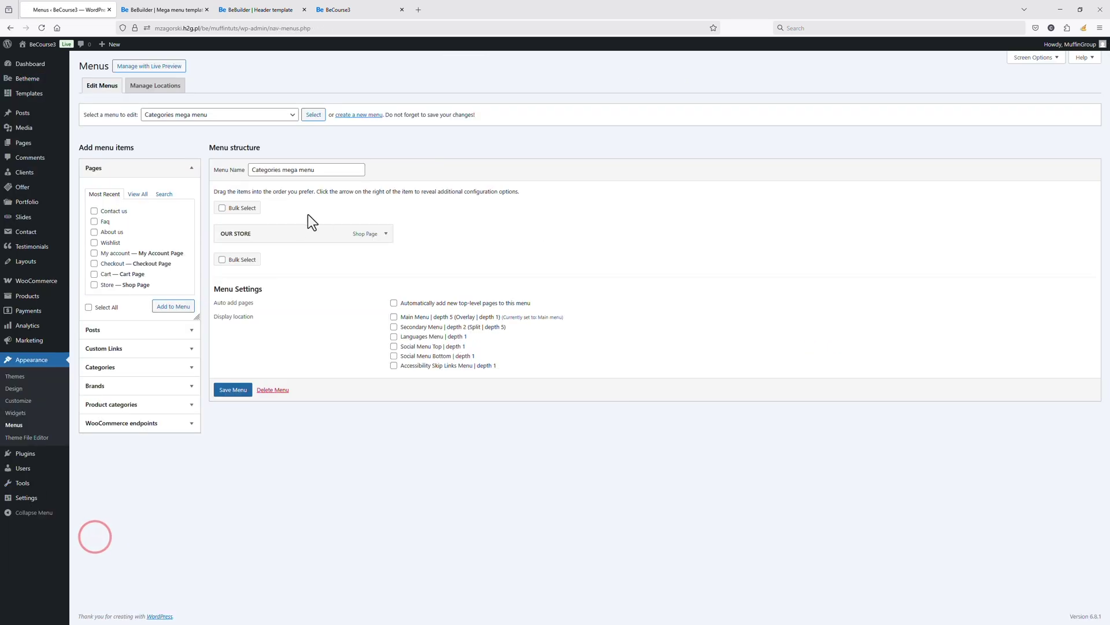
Assign Mega menu template as the mega menu of the OUR STORE item and save the menu
left_click(386, 233)
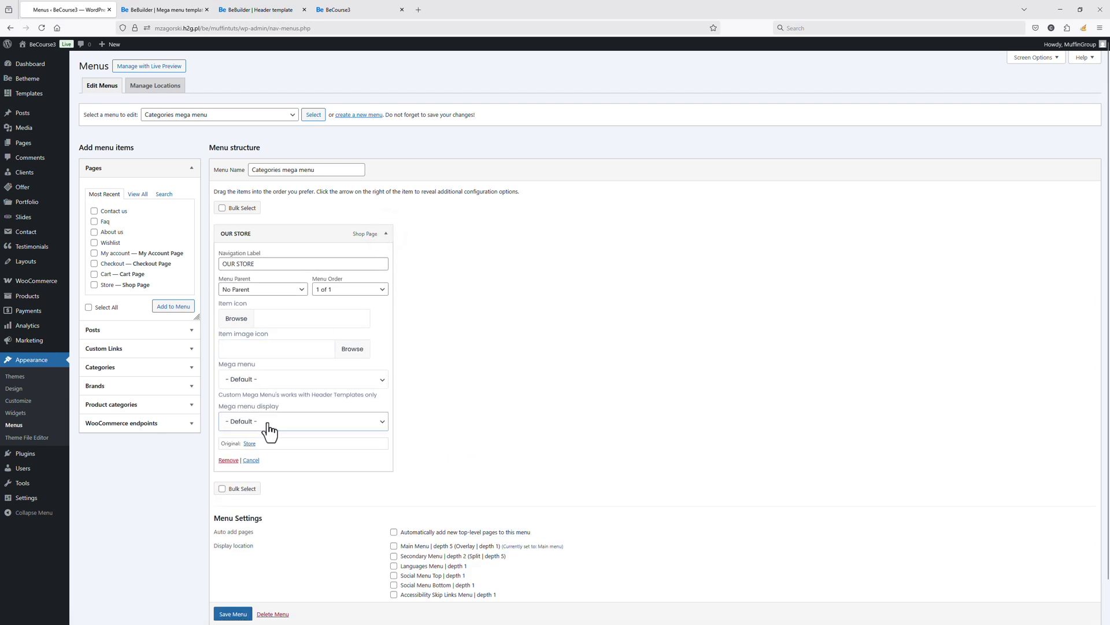
left_click(269, 421)
left_click(285, 381)
left_click(284, 380)
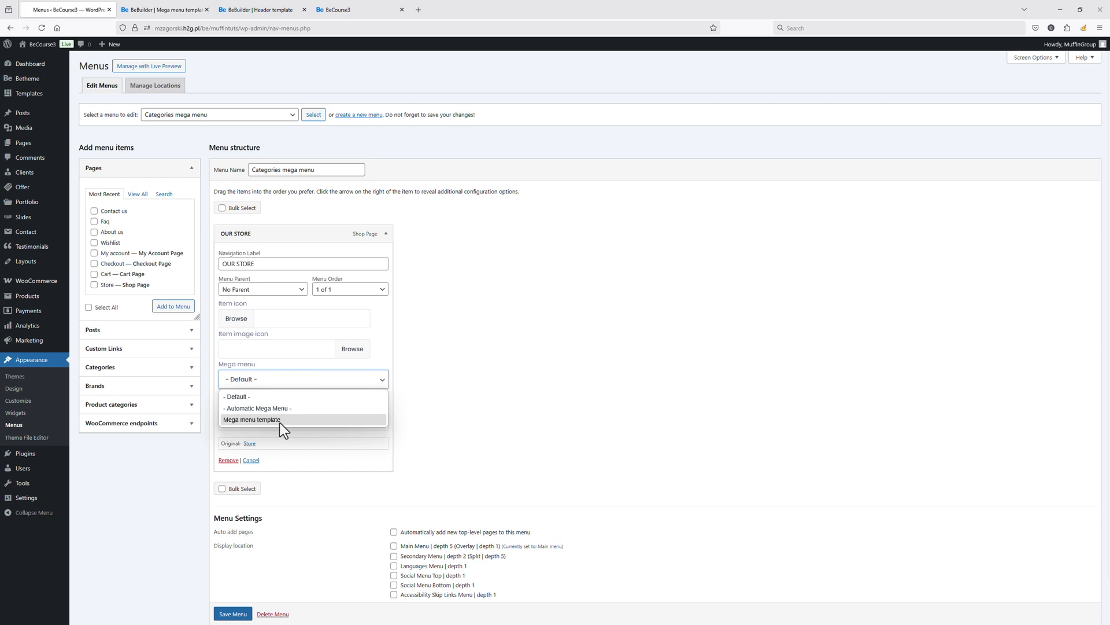
left_click(280, 420)
scroll(231, 602, "down", 1)
left_click(232, 592)
Switch to the PaintStore front page and examine the mega menu under OUR STORE
left_click(344, 12)
mouse_move(403, 89)
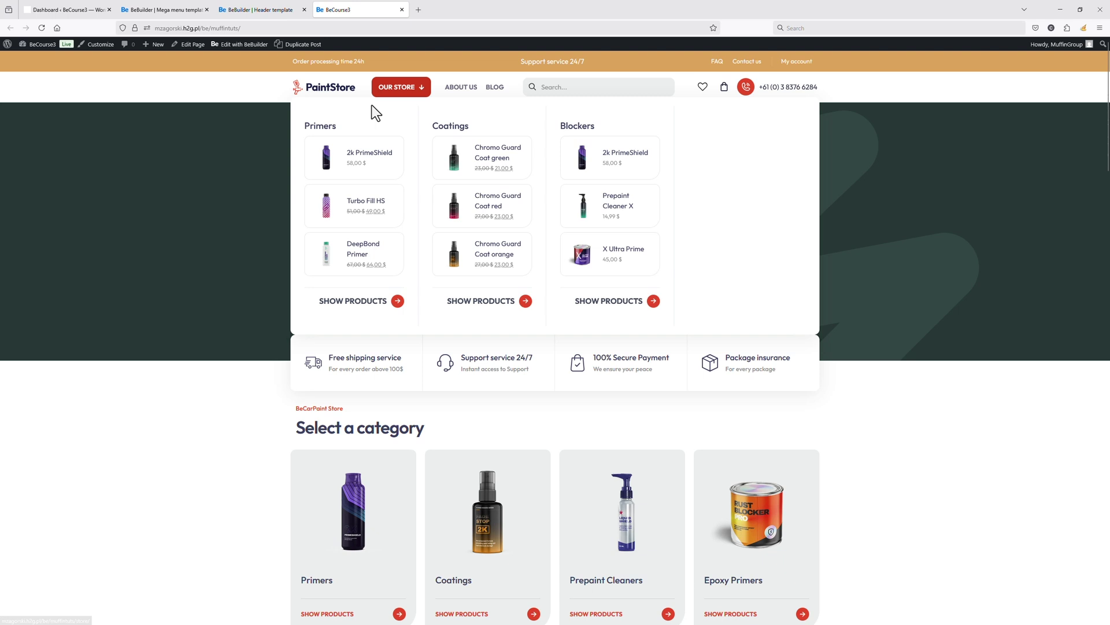
Return to the mega menu template and add a fourth wrap at 1/4 width beside the Blockers column
left_click(179, 11)
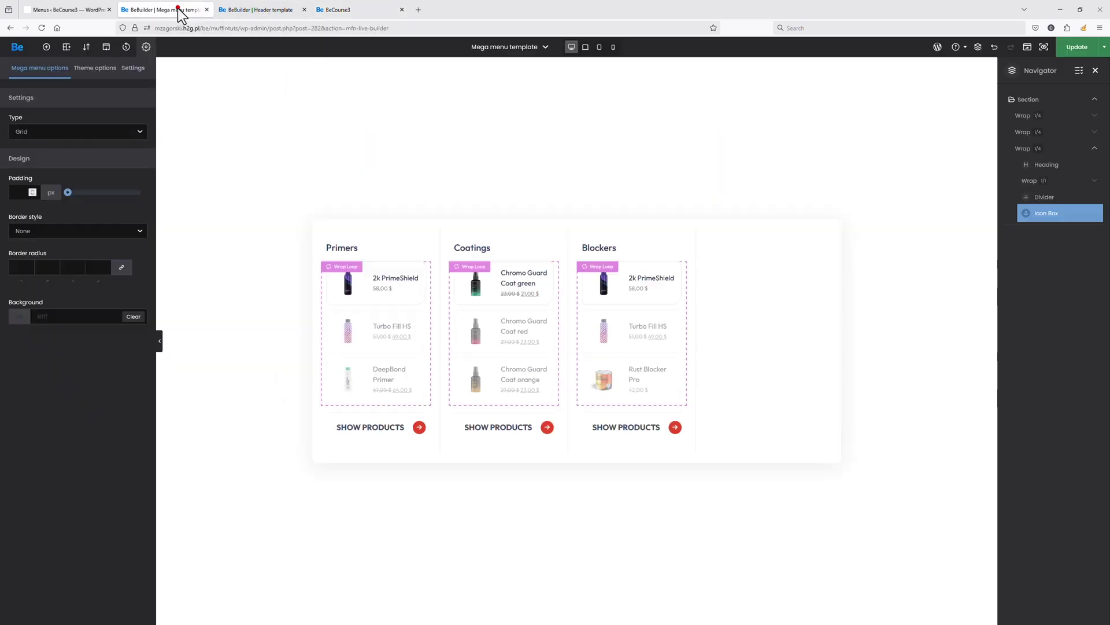
left_click(737, 255)
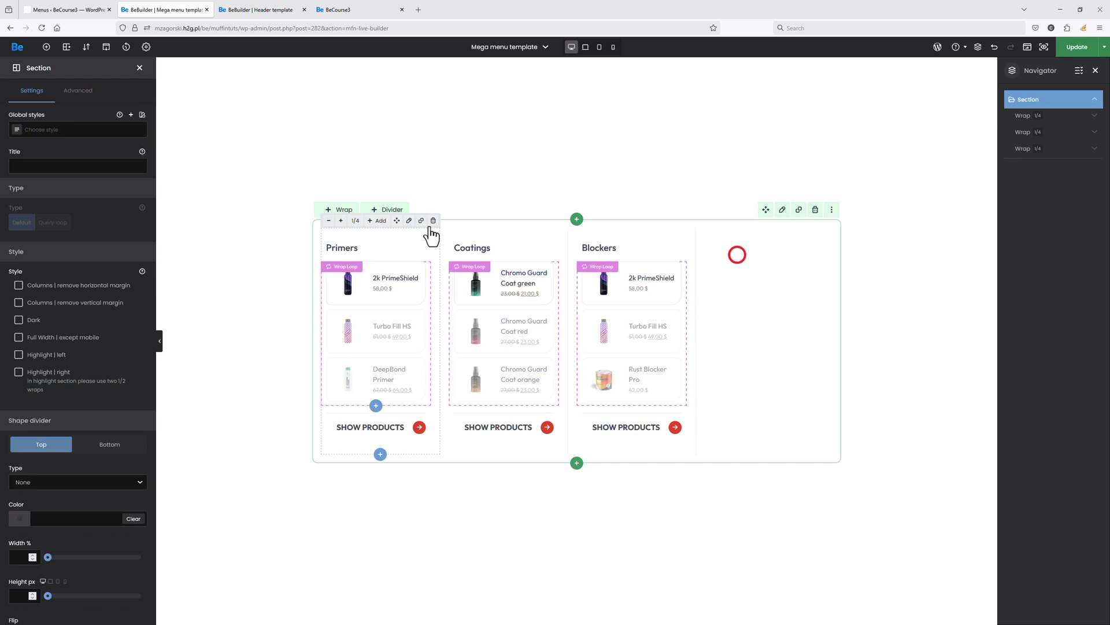
left_click(341, 210)
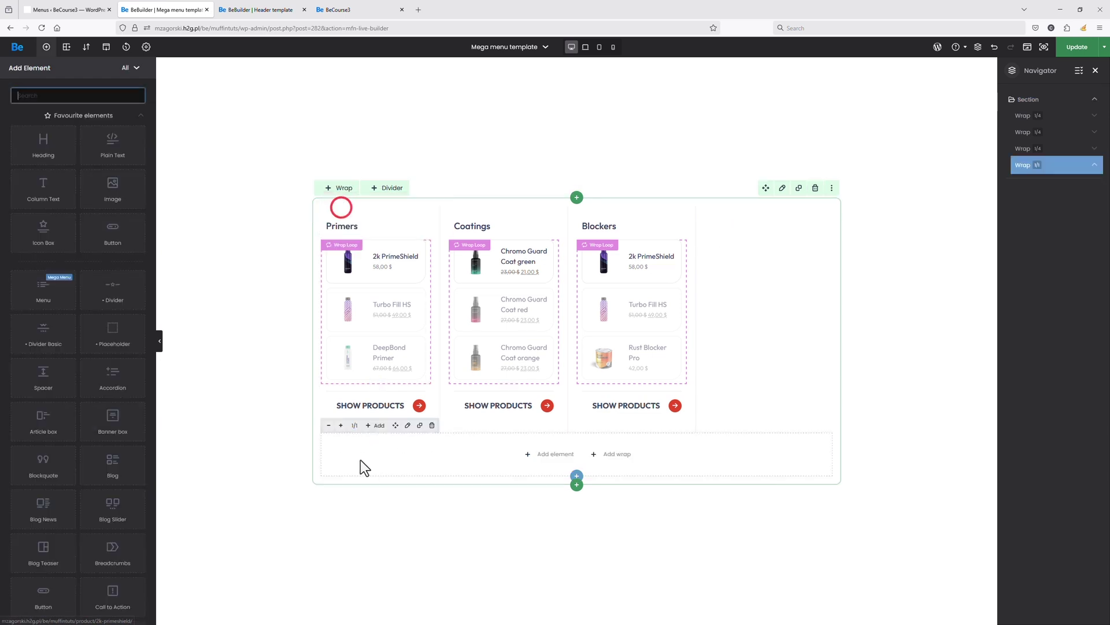
left_click(329, 425)
left_click(329, 425)
left_click(328, 426)
left_click(328, 425)
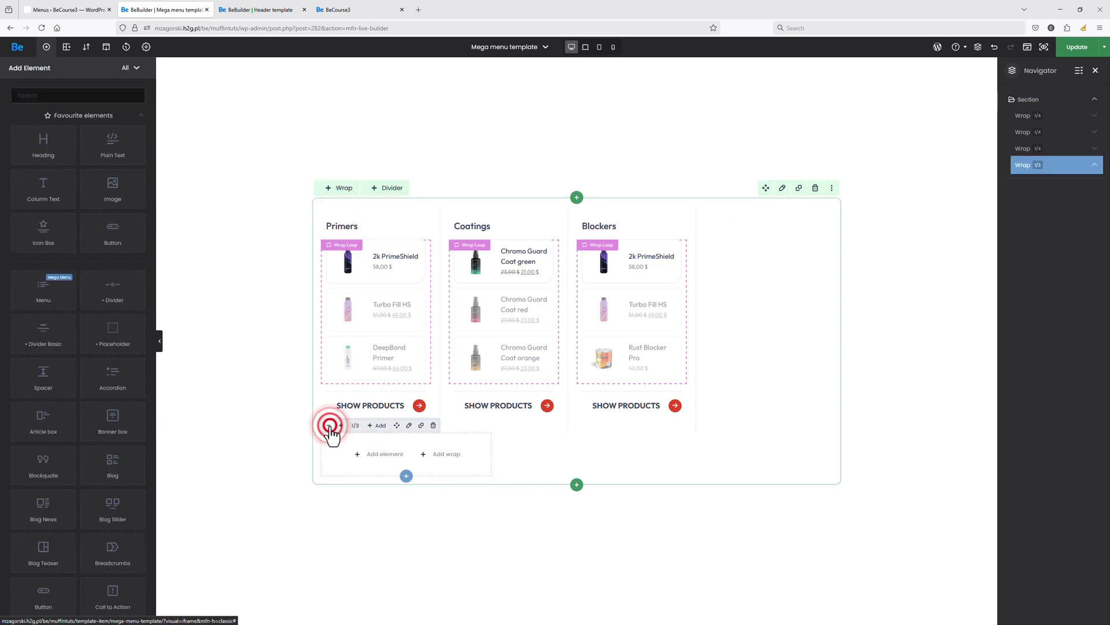
left_click(328, 425)
Set the fourth wrap's minimum height to 400px
left_click(792, 222)
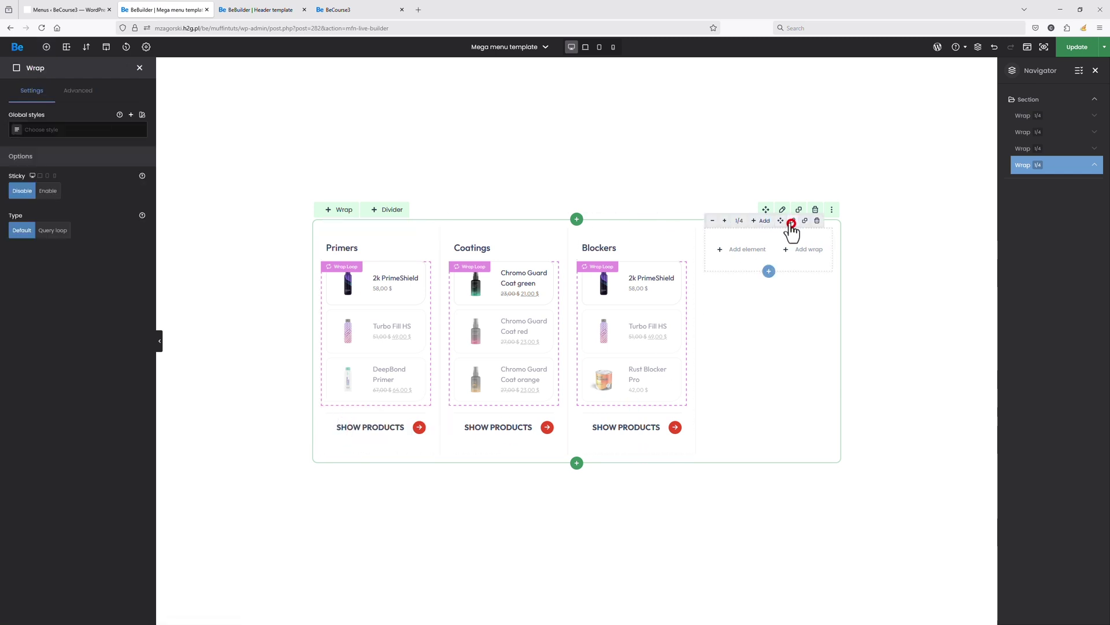
left_click(71, 92)
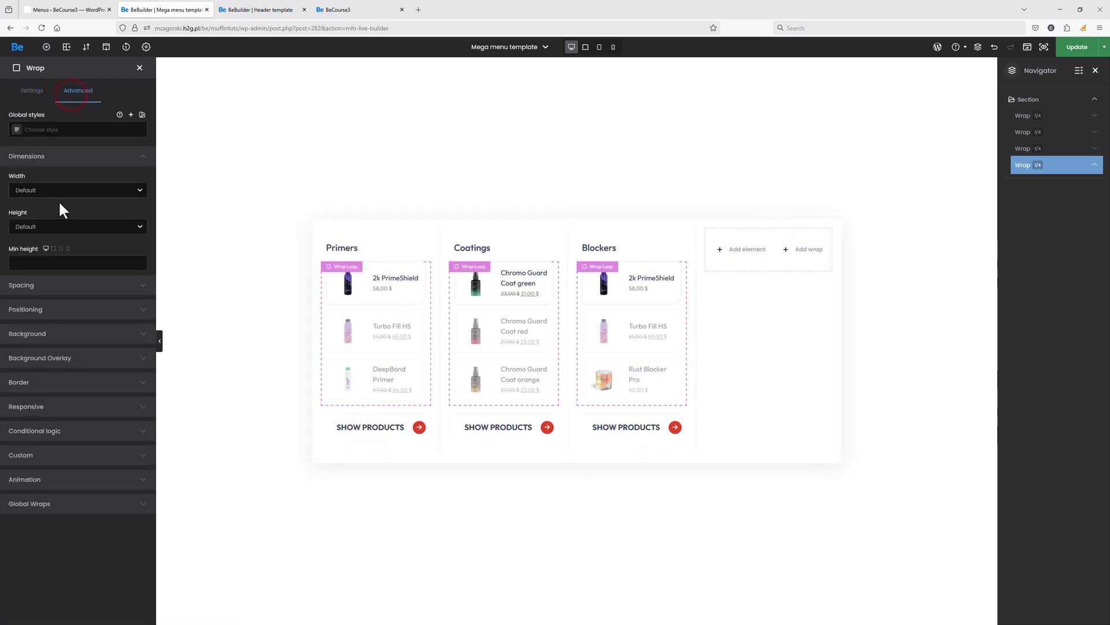
left_click(44, 262)
type("4")
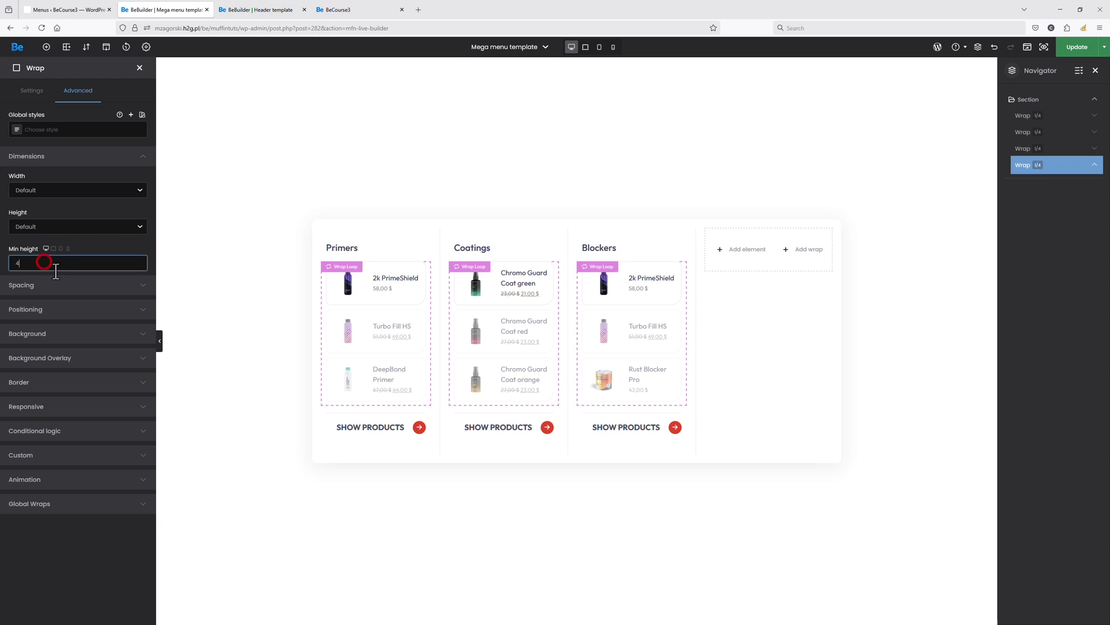
type("00")
Give the fourth wrap 30px padding on all sides and 12px right and left margins
left_click(58, 285)
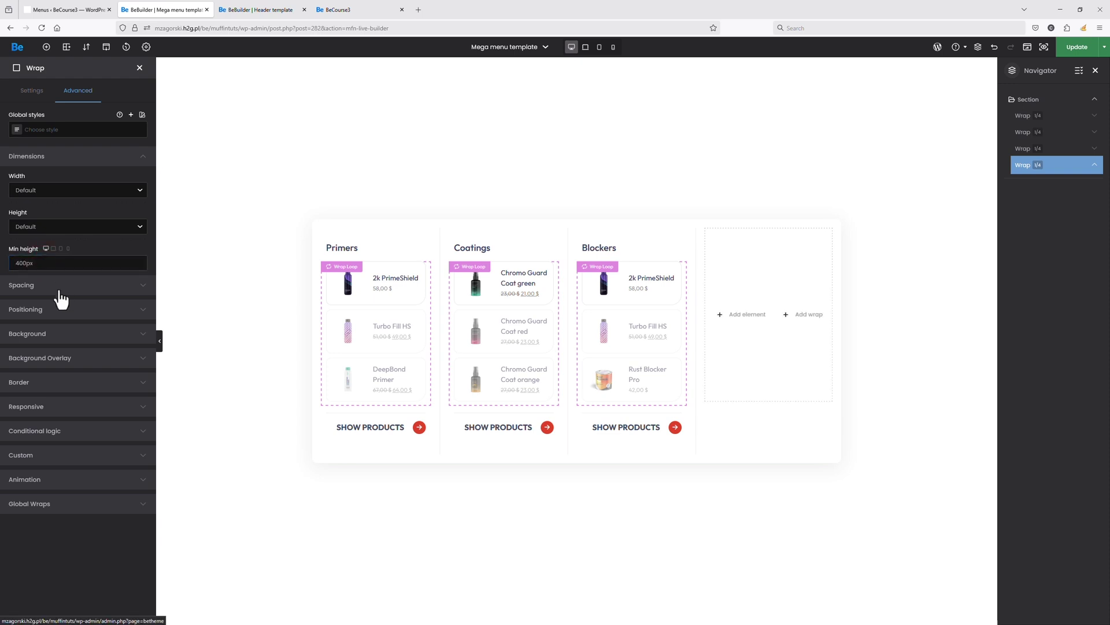
left_click(30, 220)
type("30")
left_click(122, 214)
left_click(20, 266)
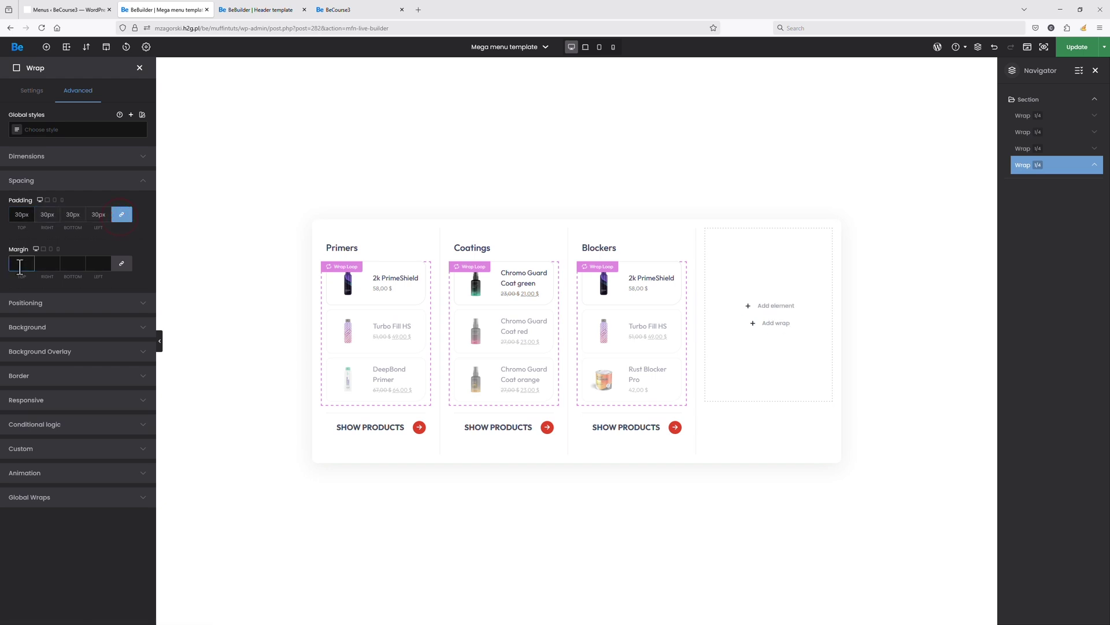
left_click(48, 264)
type("12")
left_click(99, 264)
type("12")
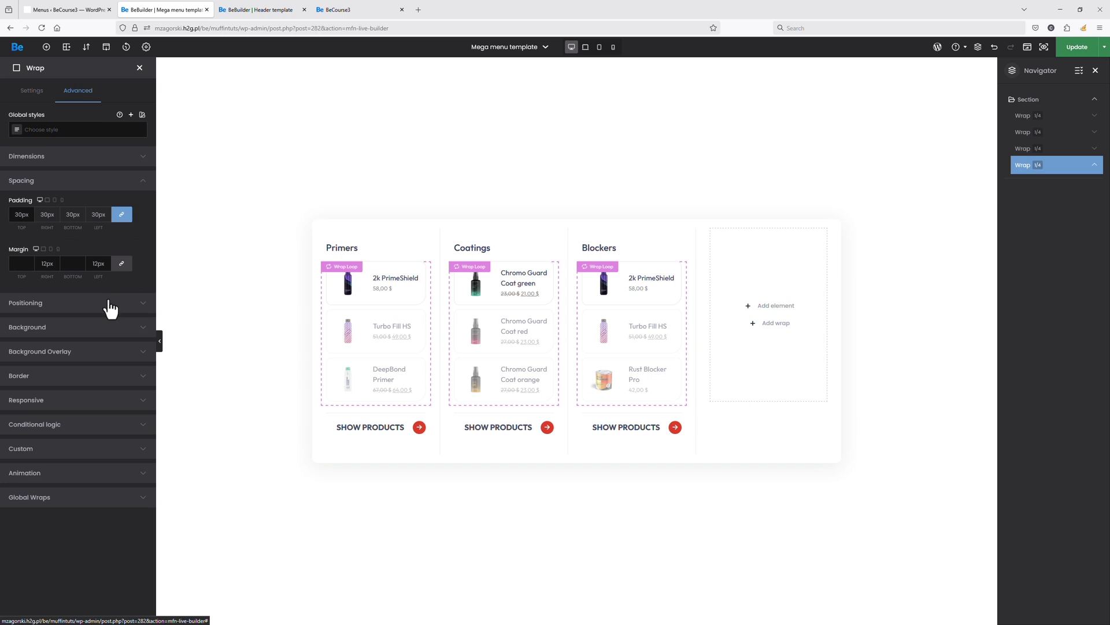
Stretch the fourth wrap to the section's height and vertically center its content and elements
left_click(109, 303)
left_click(105, 243)
left_click(85, 303)
left_click(85, 371)
Use the car photo paintstore-home-pic2 from the media library as the fourth wrap's background image
left_click(61, 565)
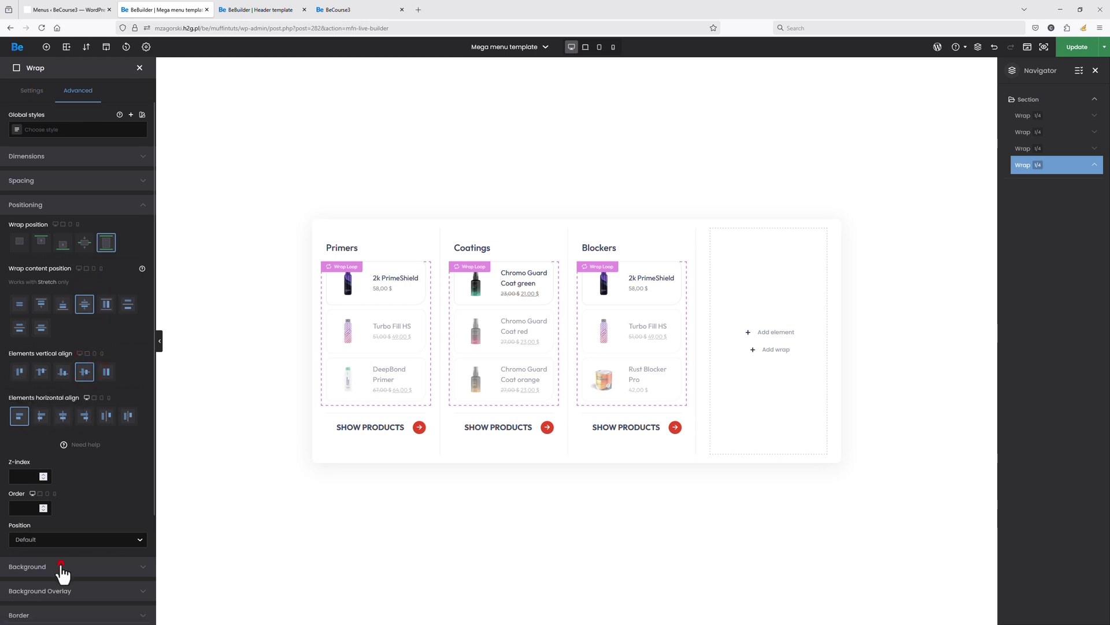
left_click(129, 370)
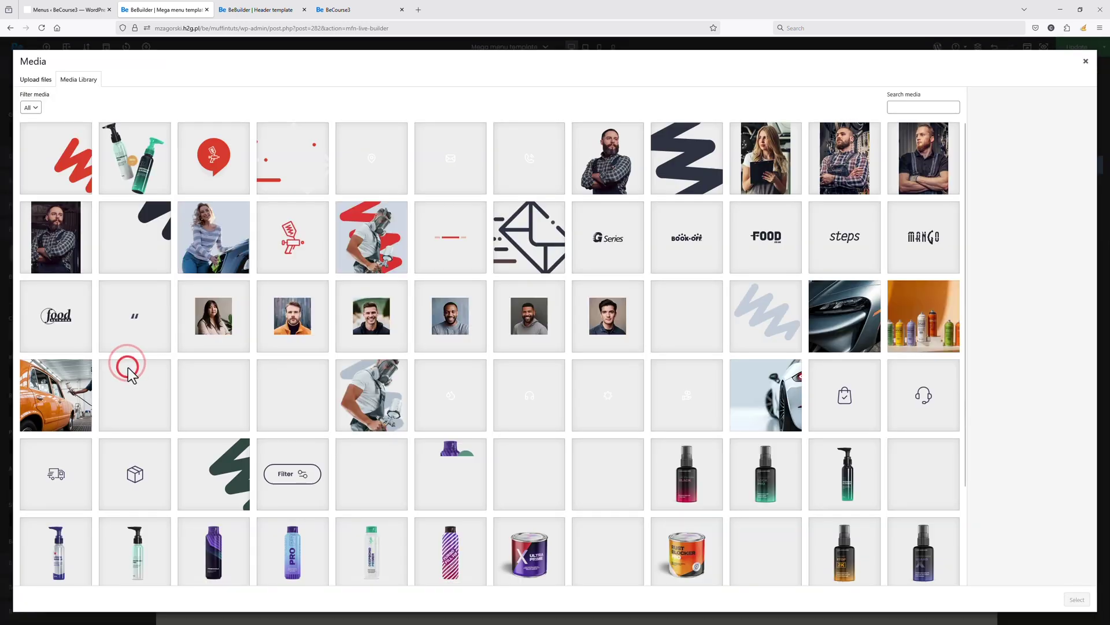
scroll(798, 350, "down", 1)
left_click(797, 349)
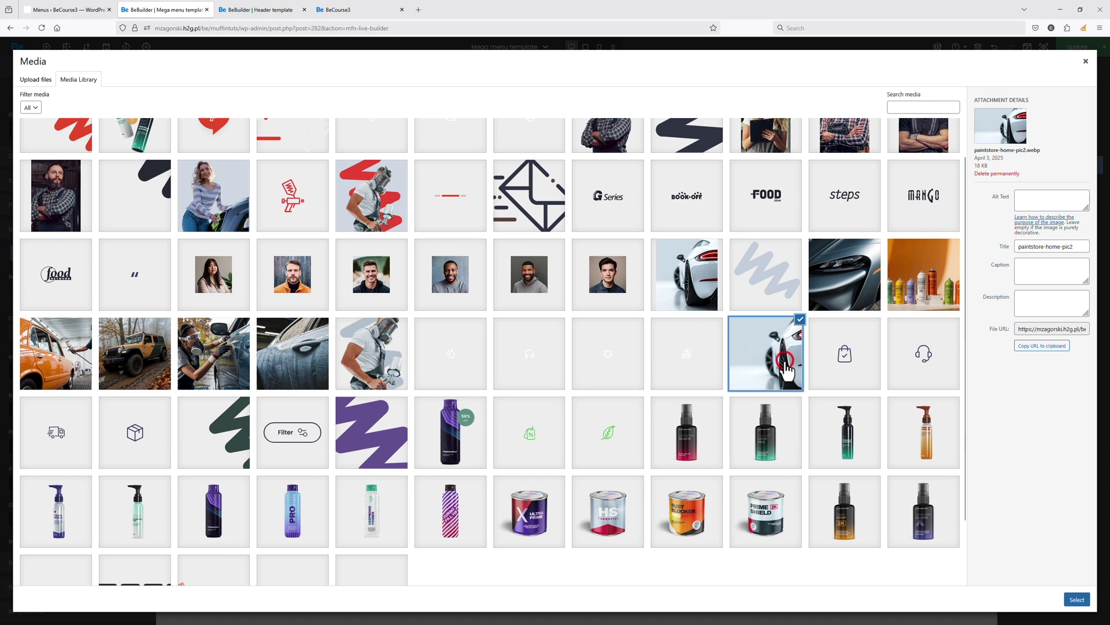
left_click(1064, 600)
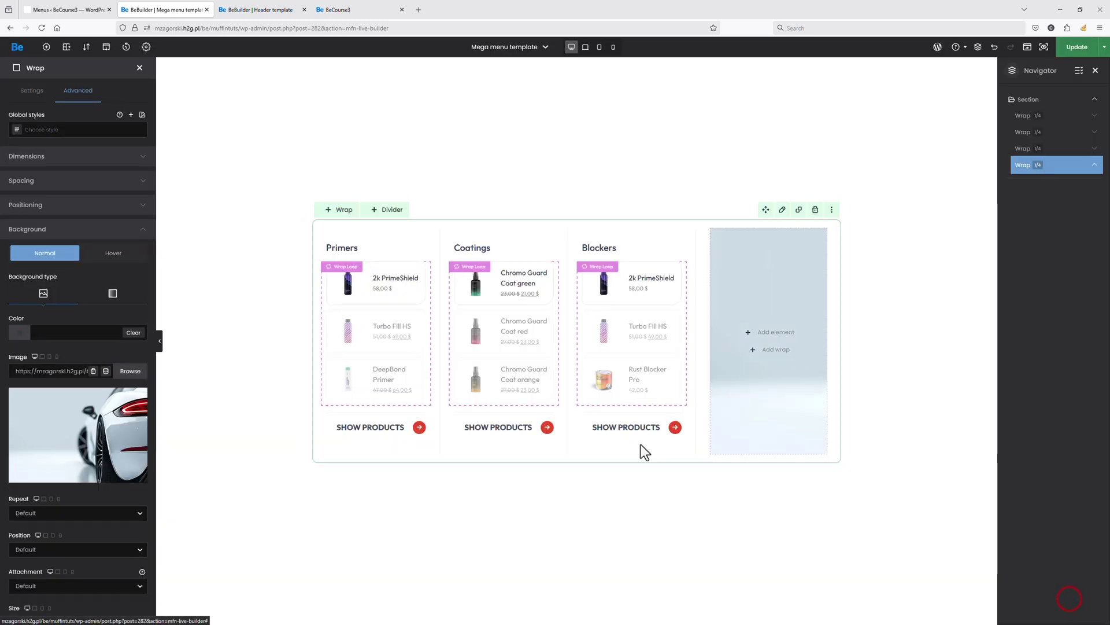
Set the background image to No repeat, custom position 40% 0px and Cover size
scroll(49, 499, "down", 3)
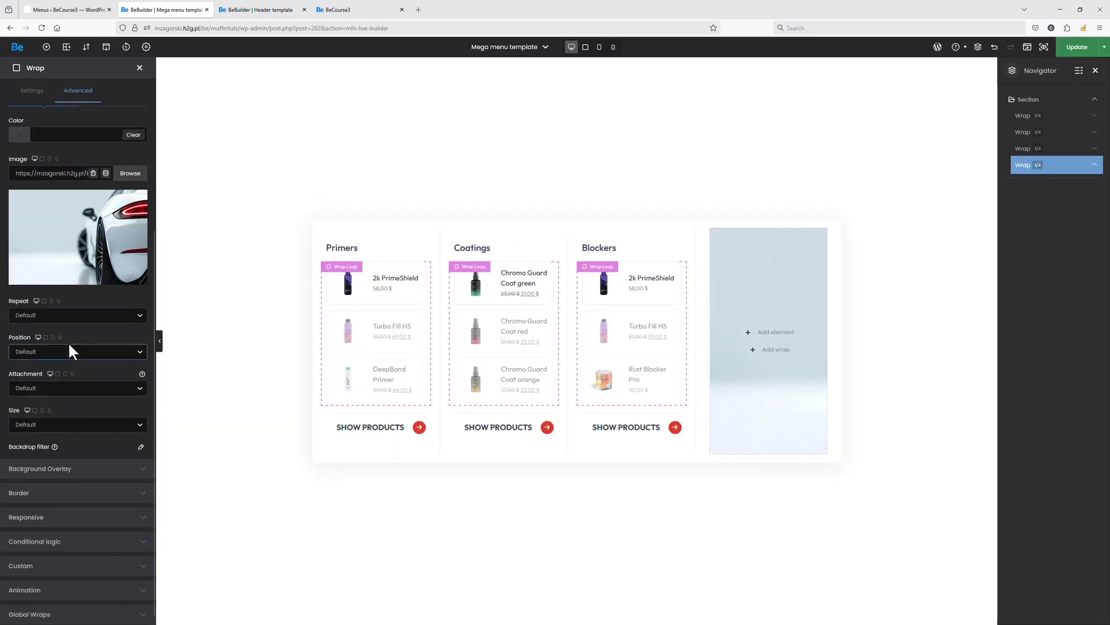
left_click(72, 315)
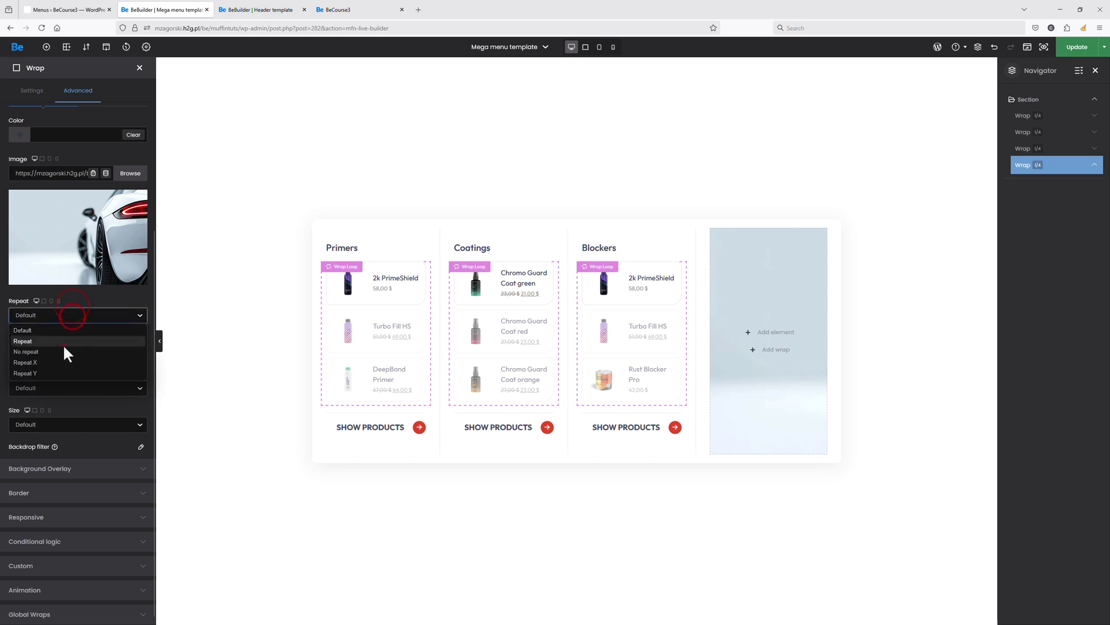
left_click(63, 346)
left_click(64, 348)
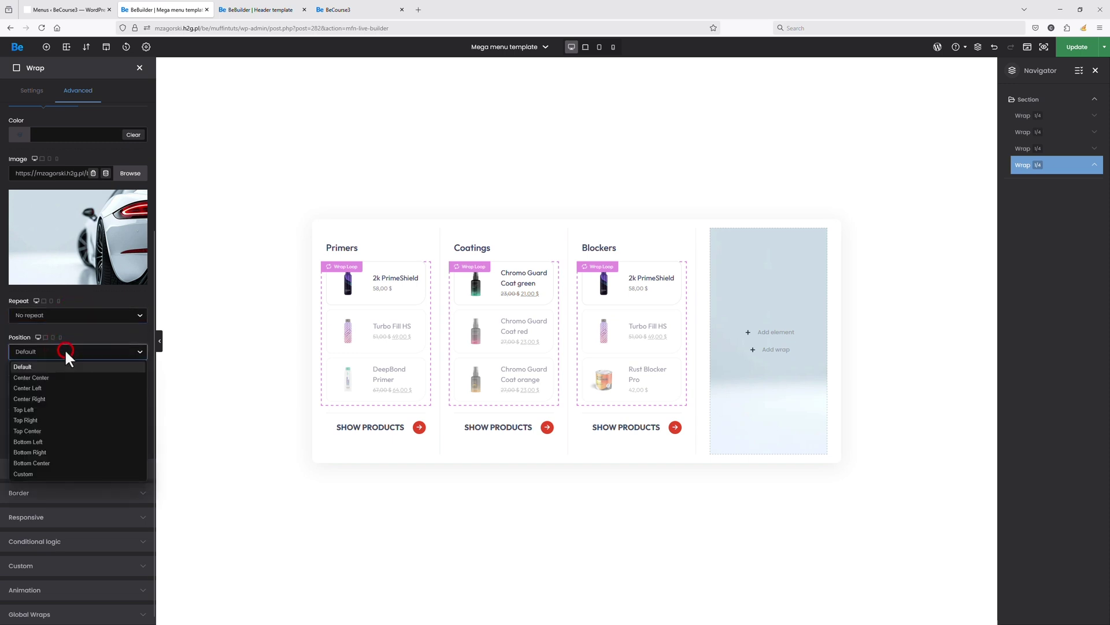
left_click(46, 474)
left_click(39, 384)
type("40% 0px")
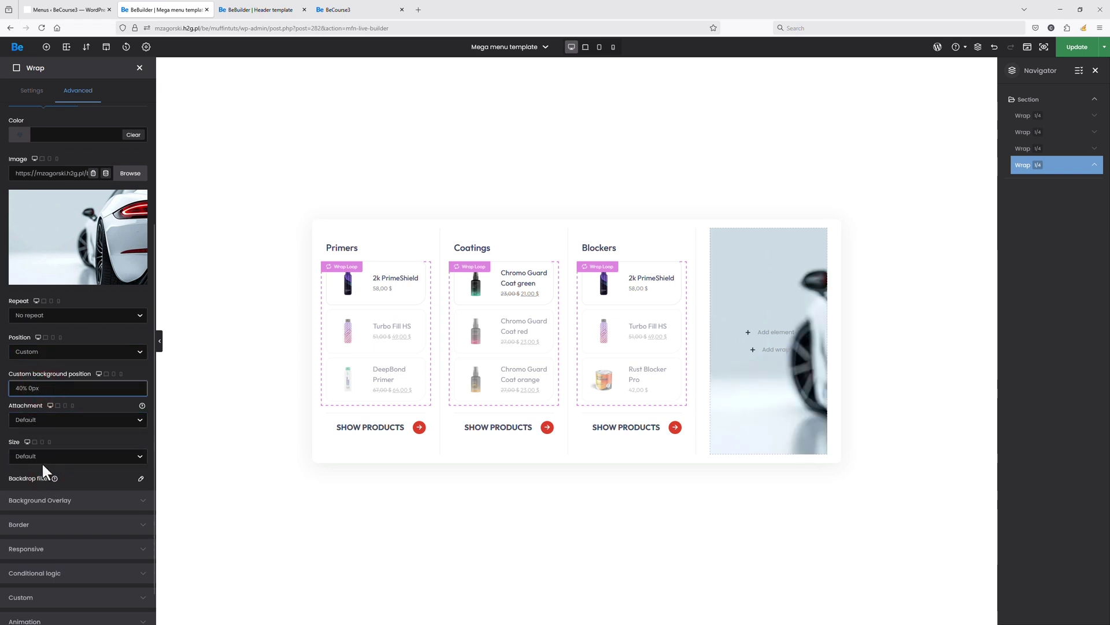
left_click(43, 460)
left_click(47, 498)
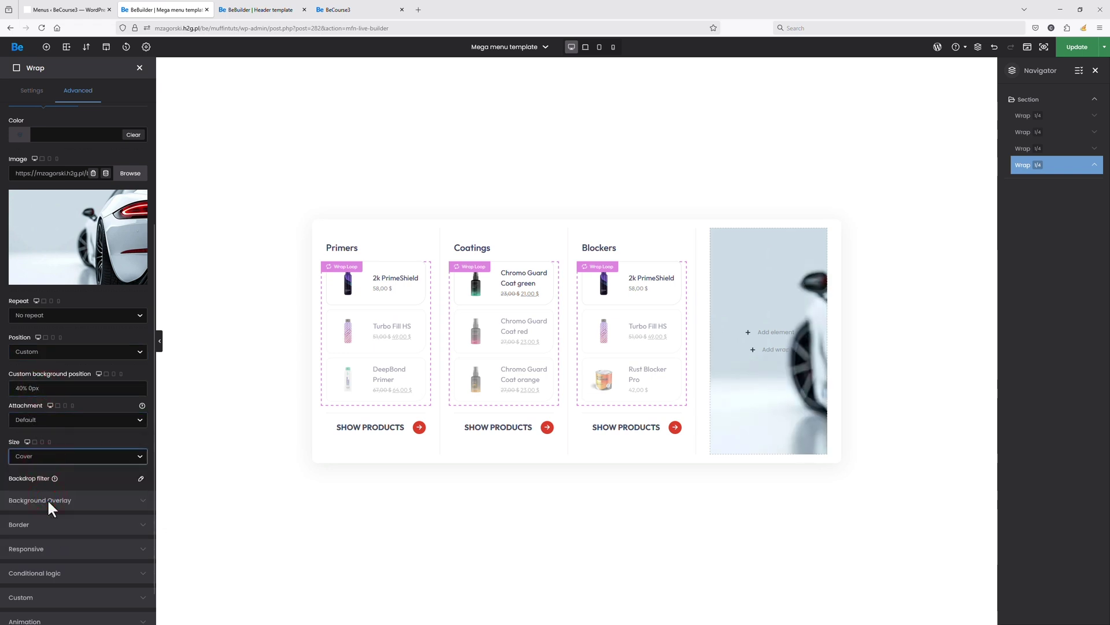
left_click(99, 475)
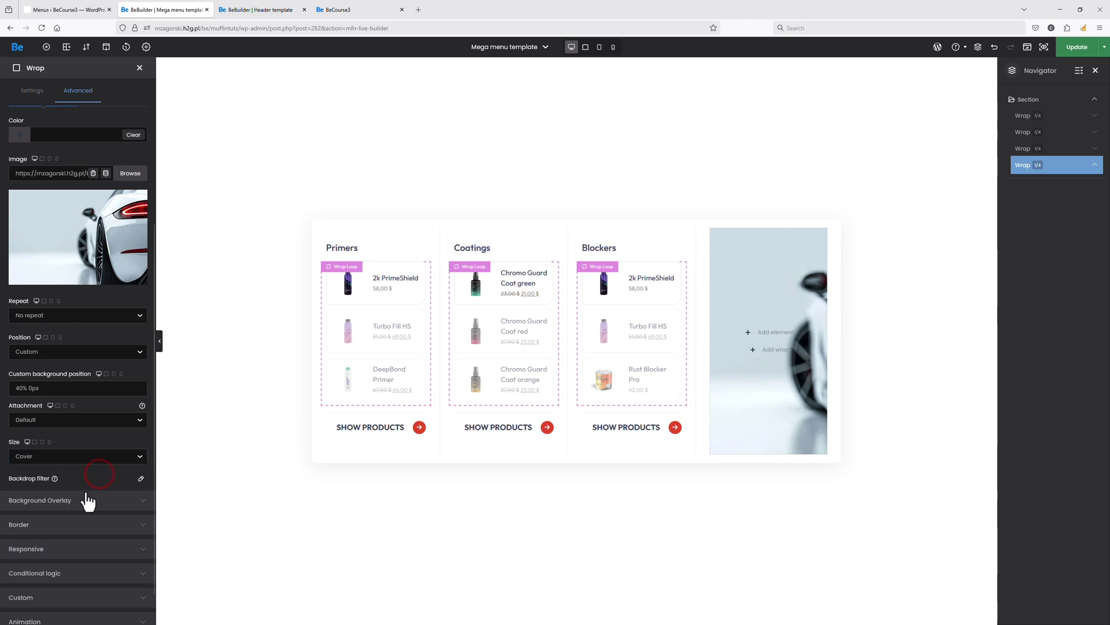
Round the fourth wrap's corners with border radius values 16px, 16px, 46px and 16px
left_click(64, 521)
type("16")
left_click(42, 348)
type("16")
left_click(67, 348)
left_click(94, 345)
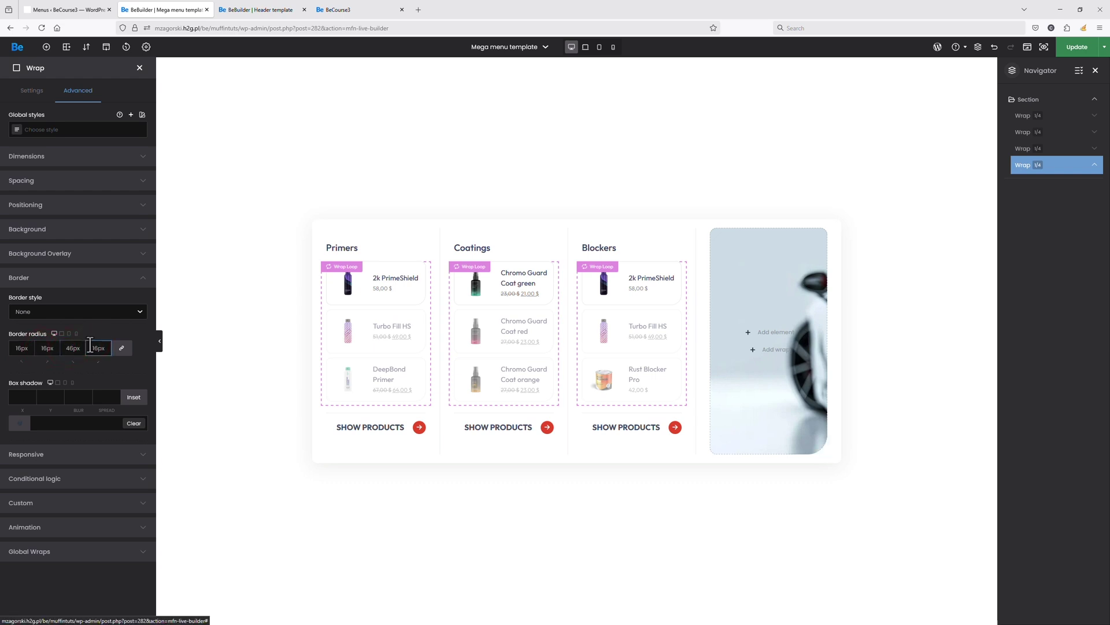
Add an h3 heading reading "Read about covering methods" inside the fourth wrap
left_click(776, 331)
left_click_drag(52, 157, 730, 302)
left_click(42, 229)
triple_click(74, 188)
type("Read")
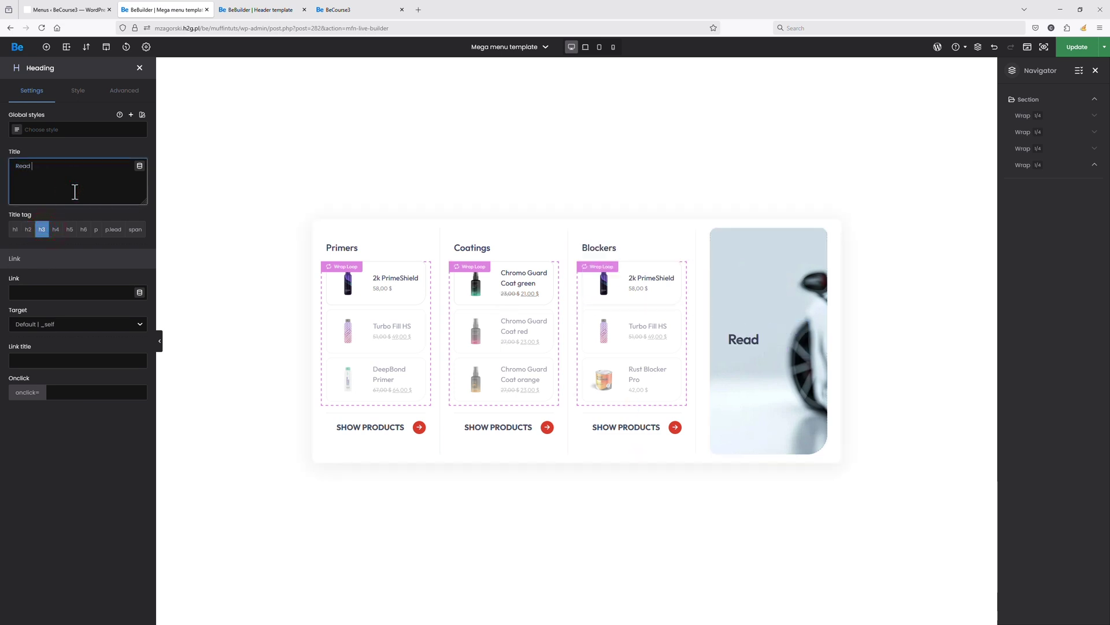
type(" about covering m")
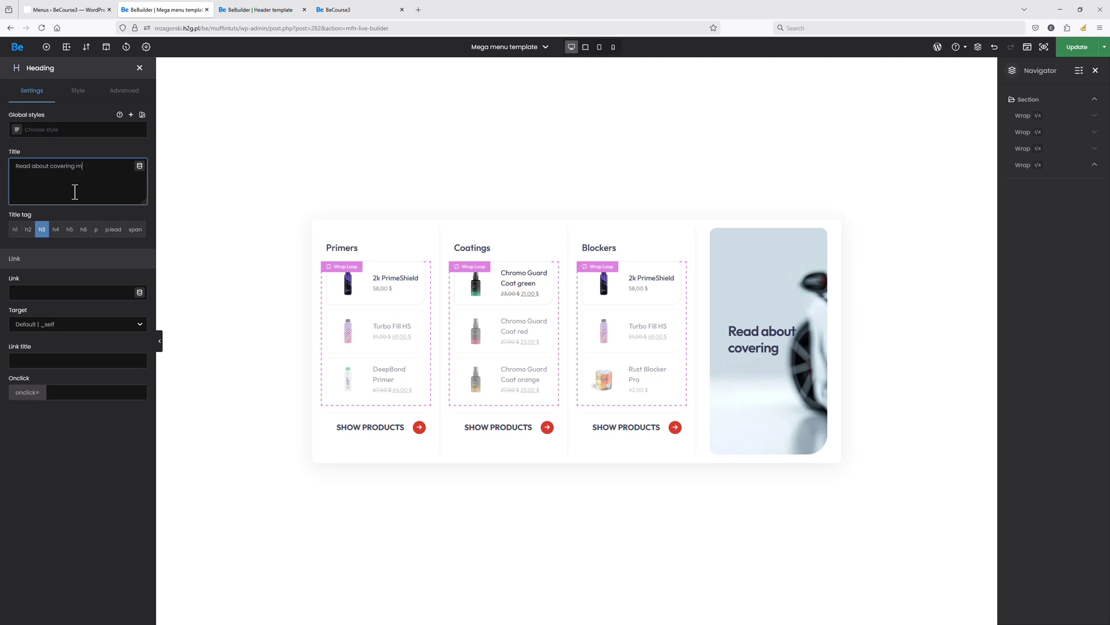
type("ethods")
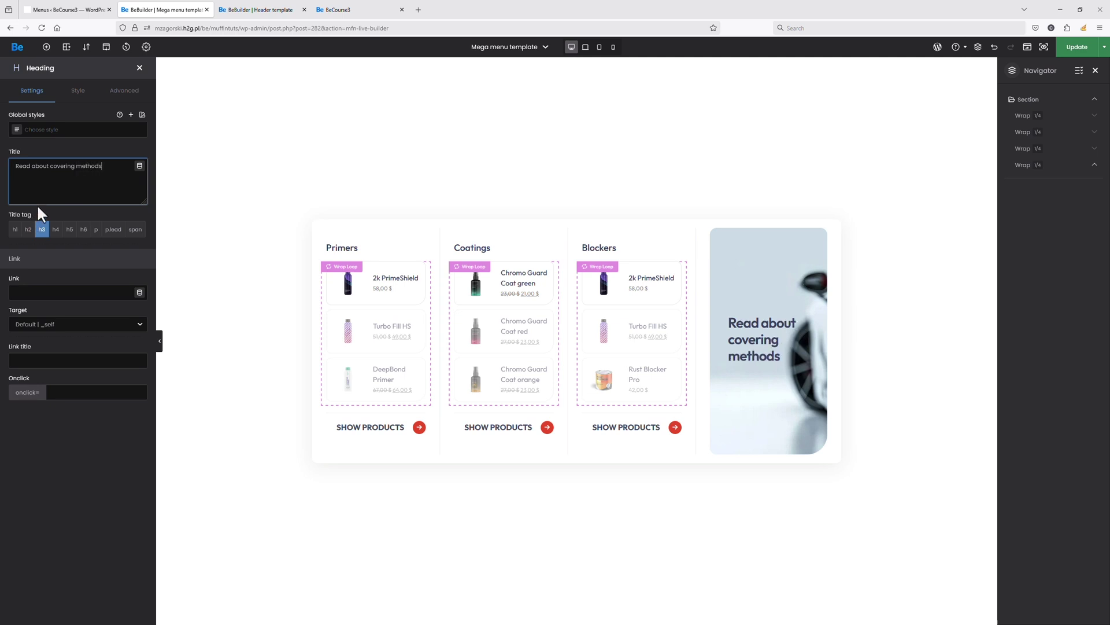
left_click(40, 209)
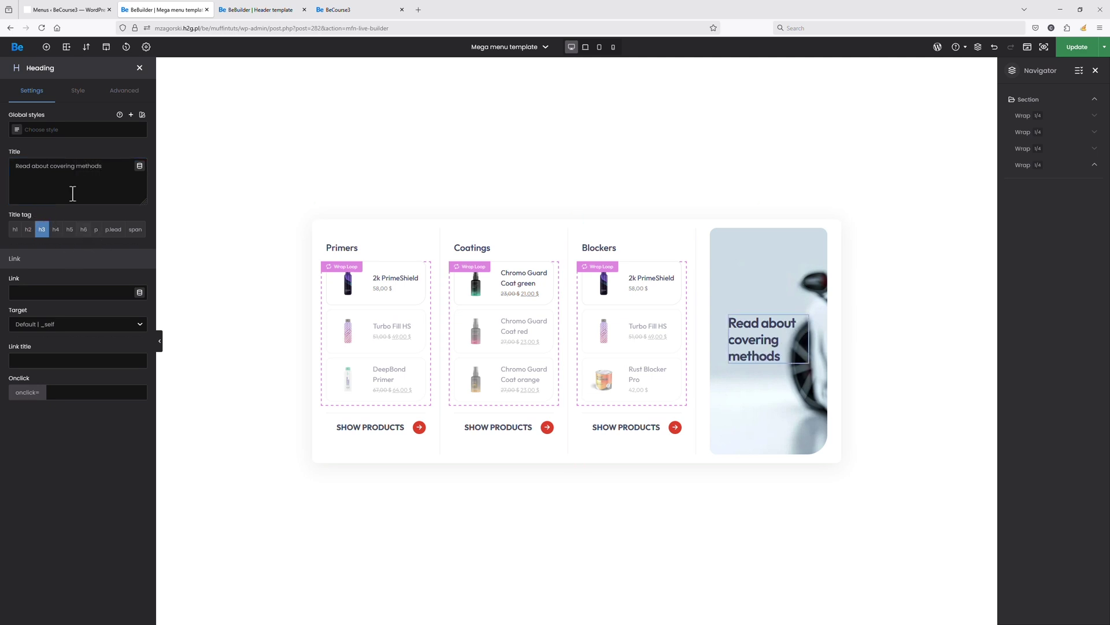
Change the heading's title tag to h4 and adjust its bottom margin
left_click(55, 229)
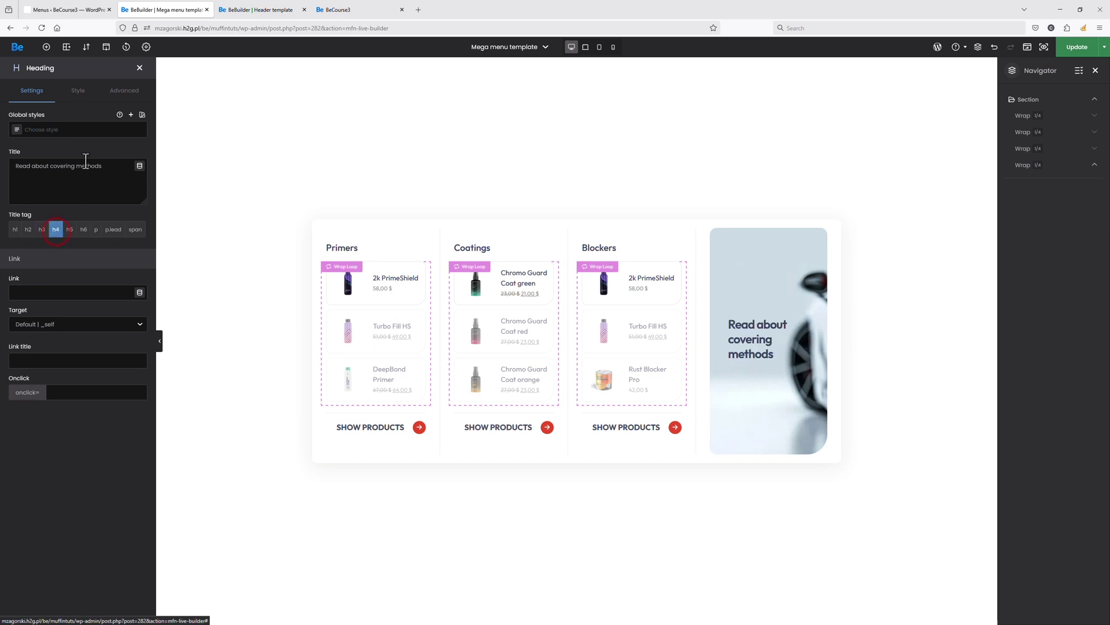
left_click(124, 90)
left_click(61, 243)
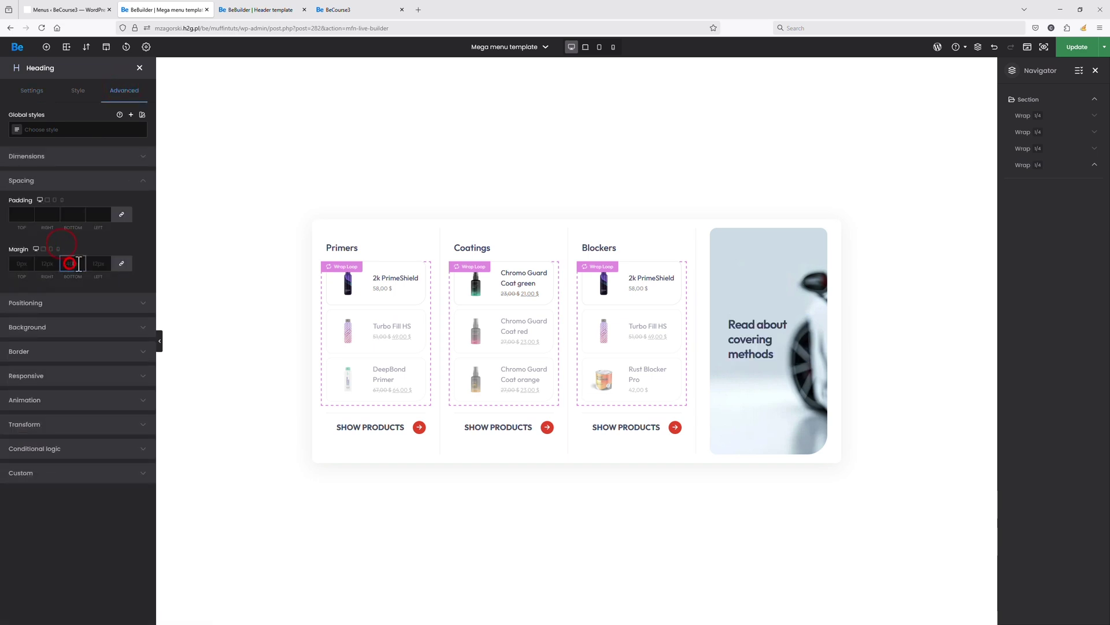
Add a Plain Text element below the heading and shorten its placeholder text to end at "luctus nec"
left_click(139, 68)
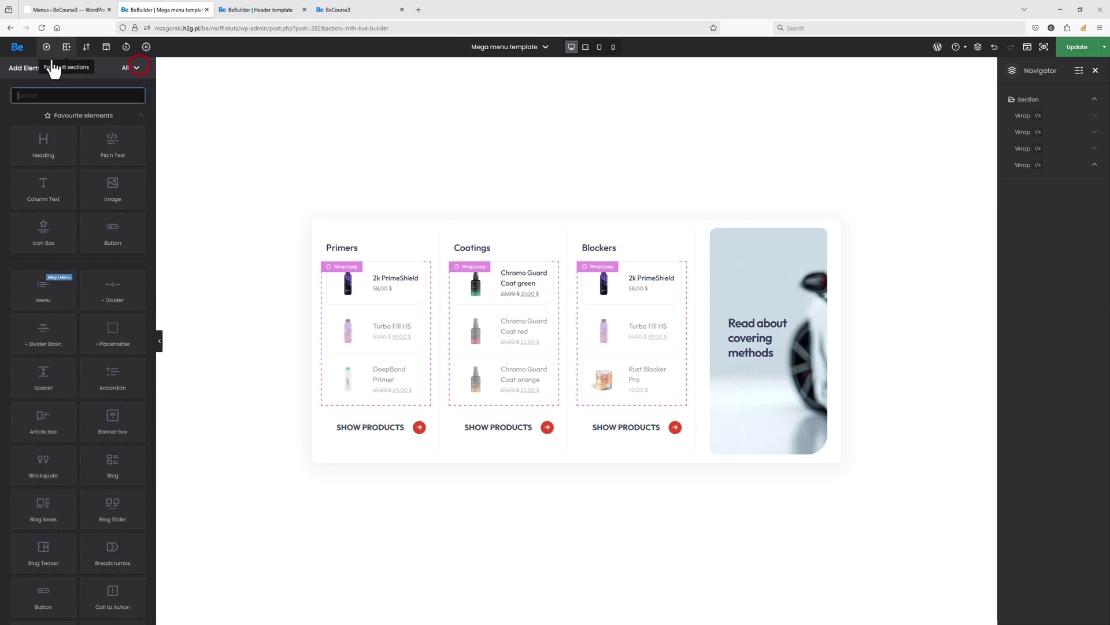
left_click_drag(112, 149, 728, 361)
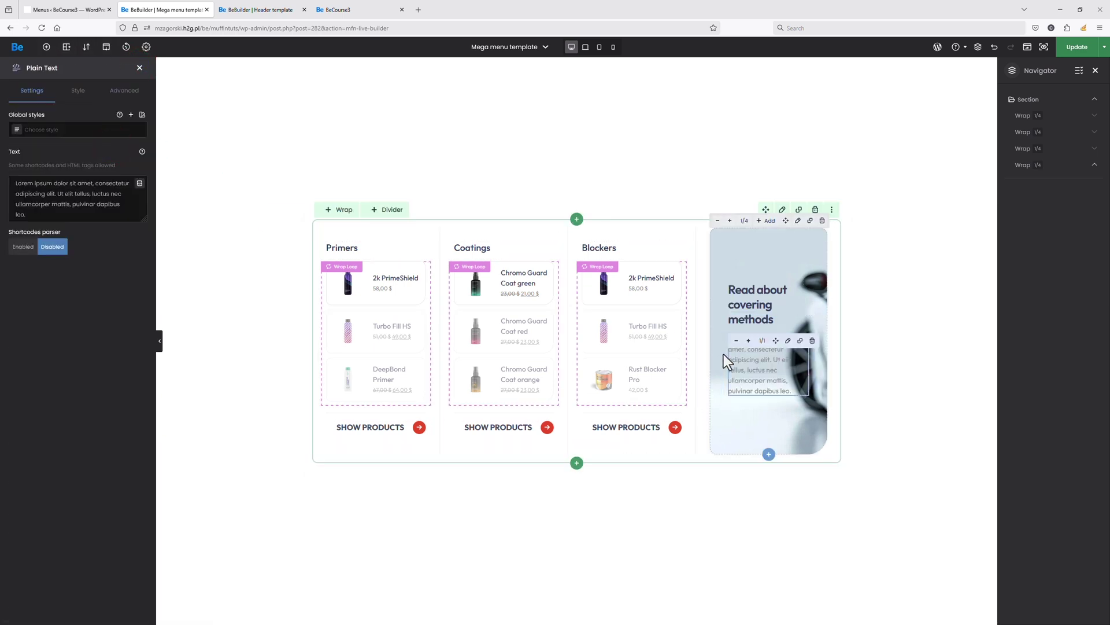
left_click_drag(81, 214, 18, 203)
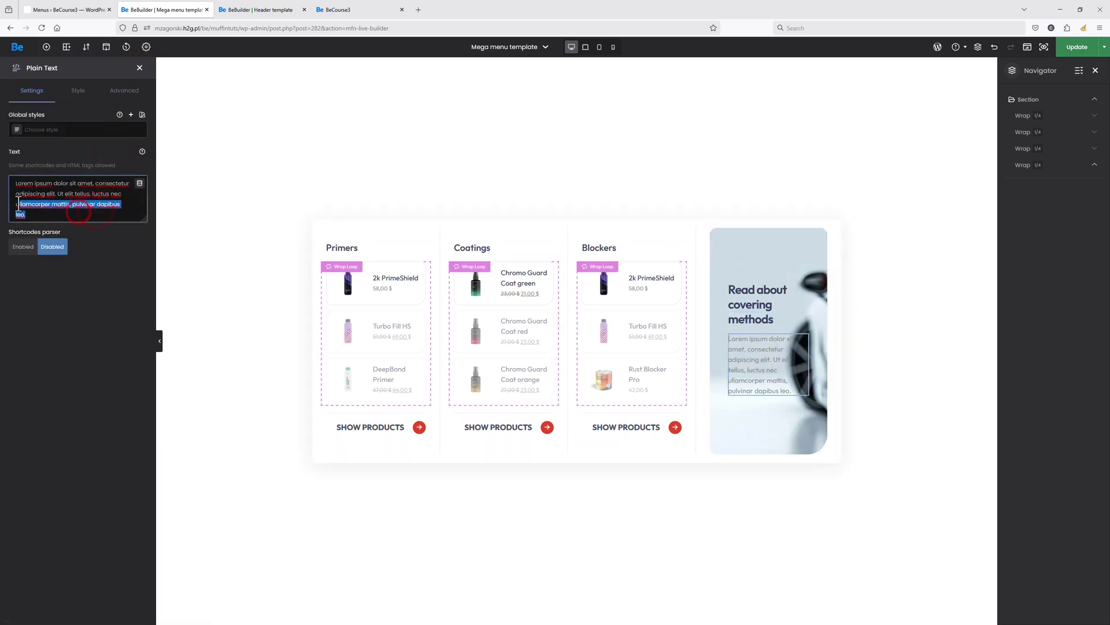
key("BackSpace")
Set the plain text's color to the #30374F palette swatch
left_click(78, 90)
left_click(65, 226)
left_click(110, 323)
left_click(122, 323)
left_click(99, 212)
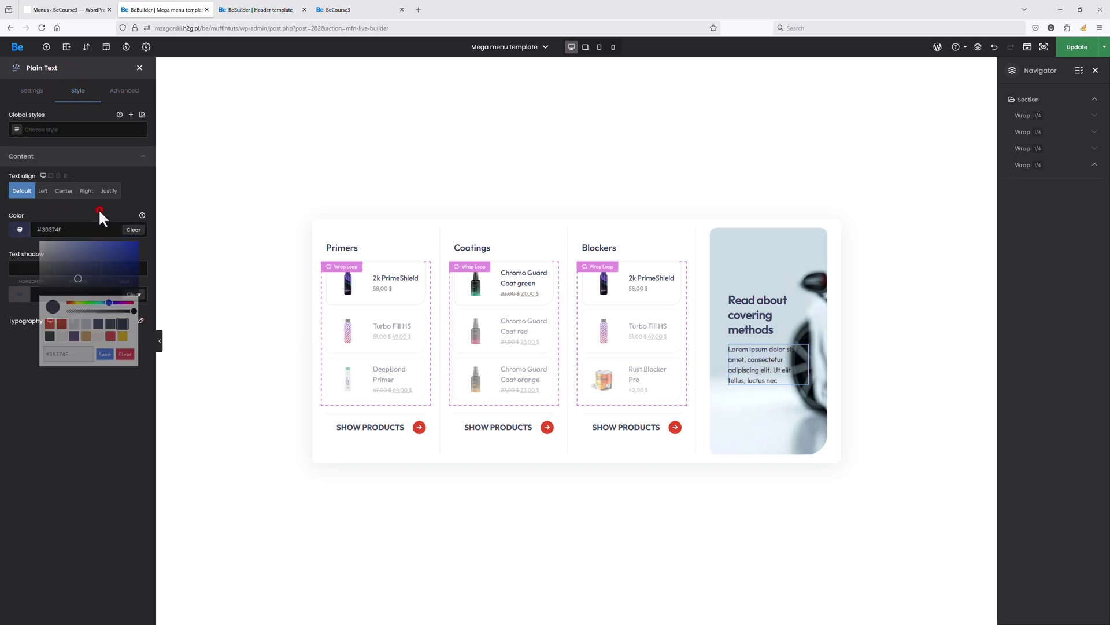
Set the plain text's bottom margin to 16px
left_click(119, 90)
left_click(57, 253)
left_click(73, 264)
type("16")
key("Tab")
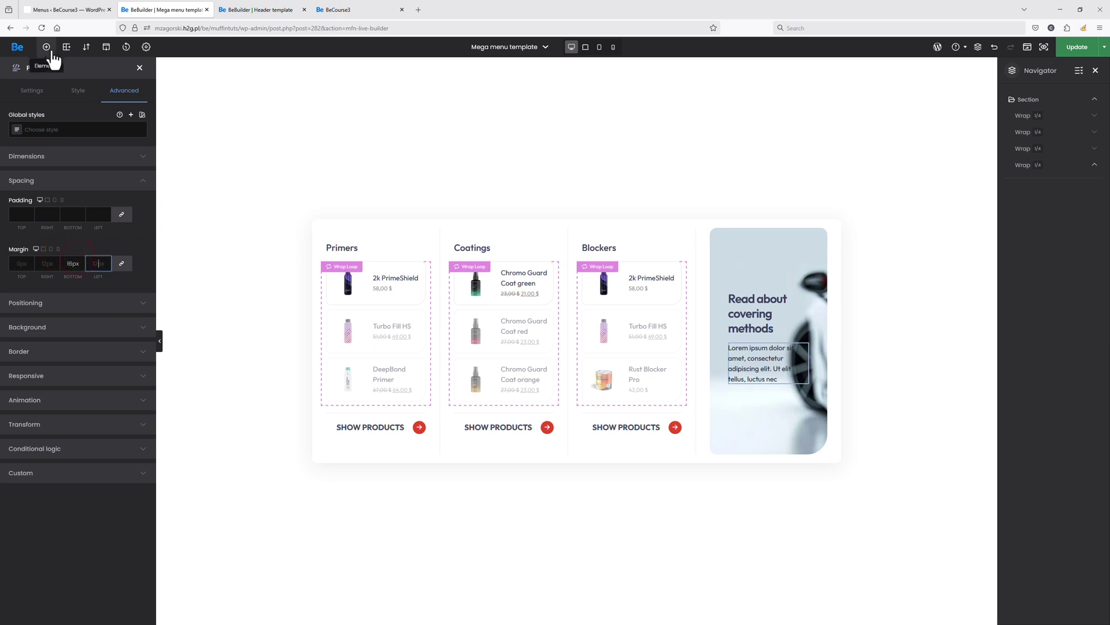
Add a button below the plain text with the Highlighted style and full width
left_click(51, 51)
left_click_drag(113, 230, 748, 393)
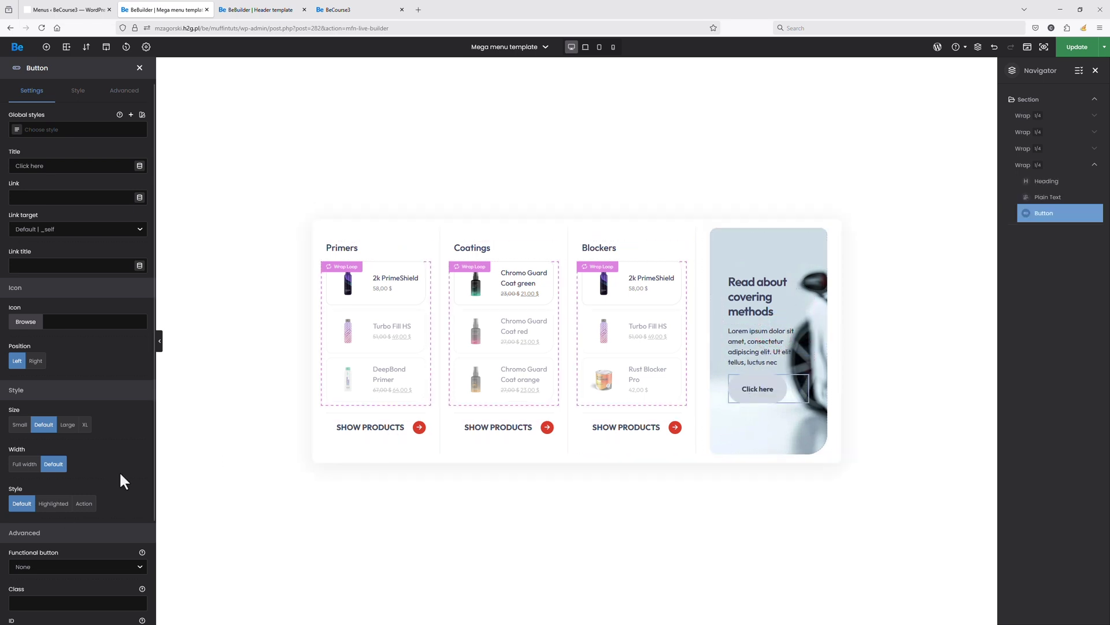
left_click(53, 504)
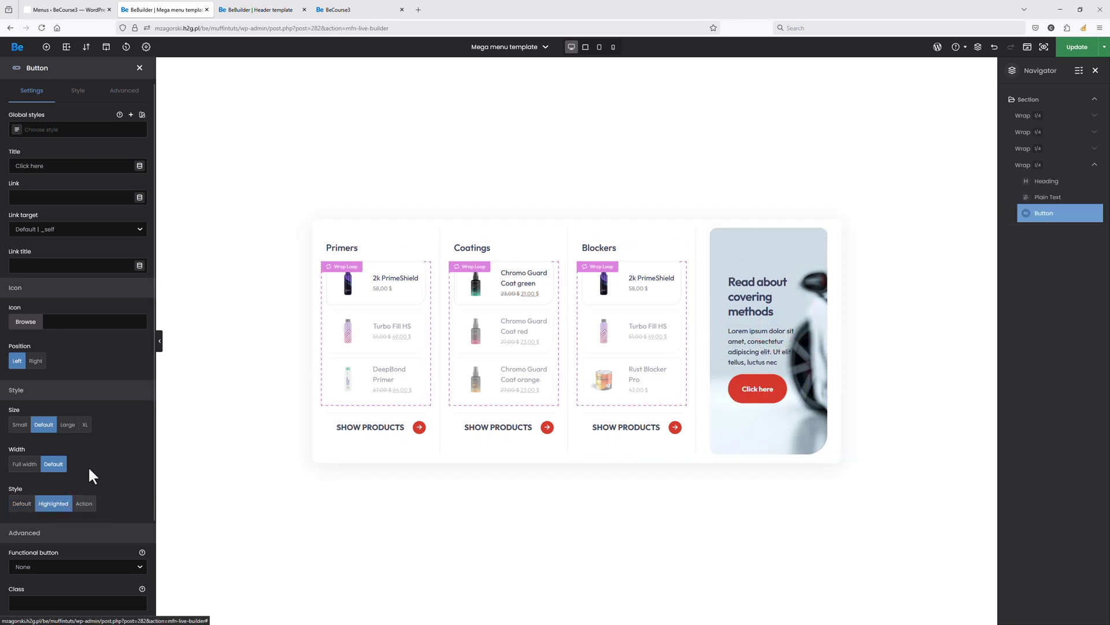
left_click(22, 464)
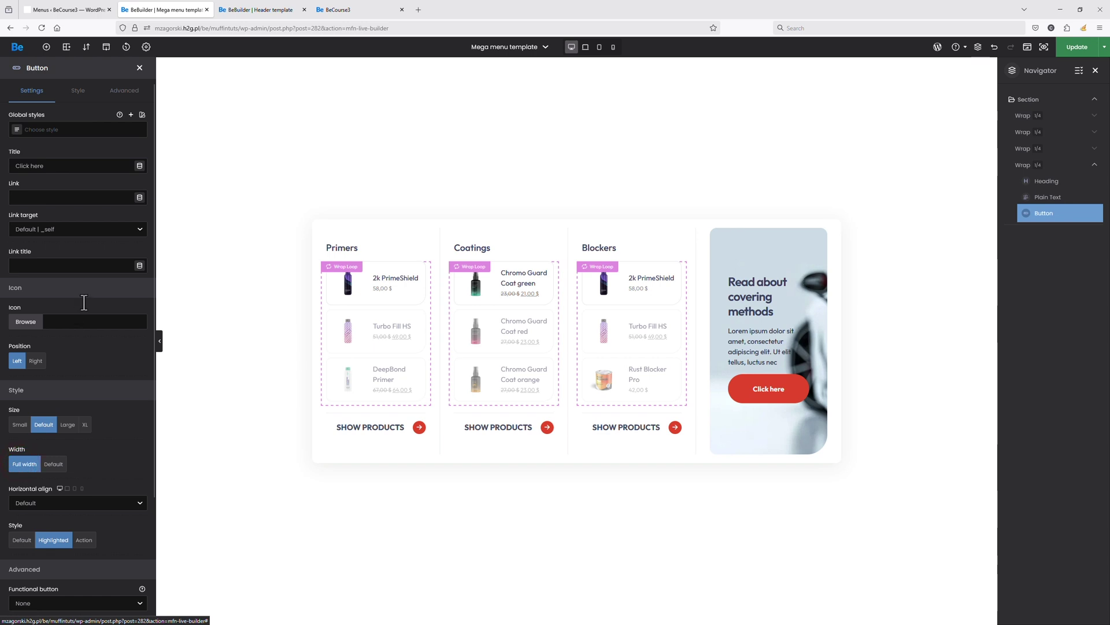
Title the banner button OUR BLOG and add the icon-right-1 arrow icon, positioned to the right of its text
triple_click(63, 163)
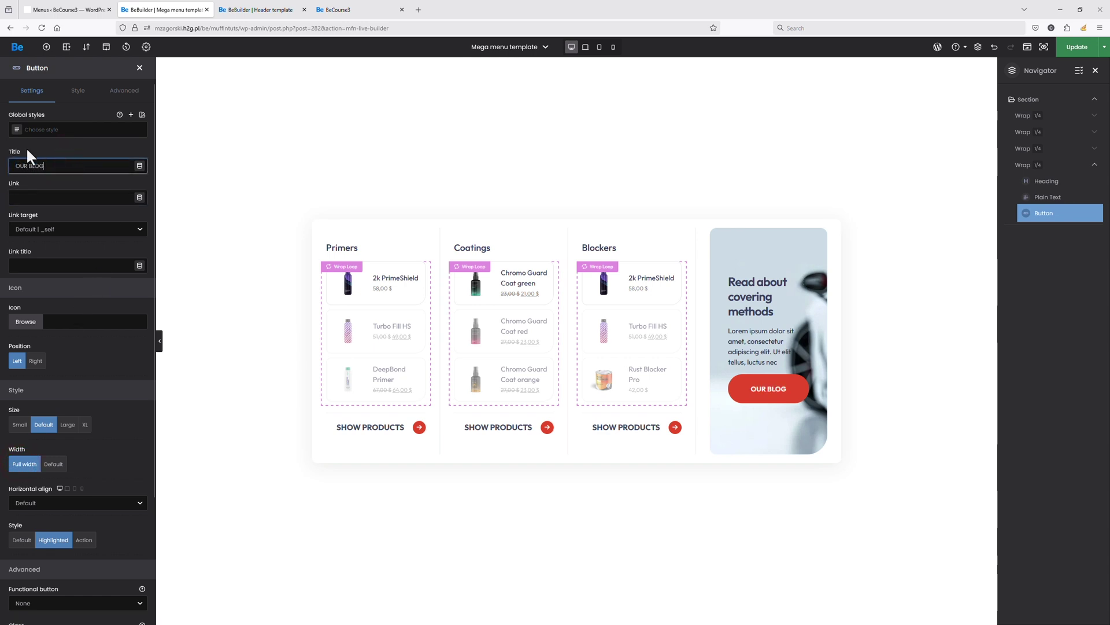
left_click(33, 321)
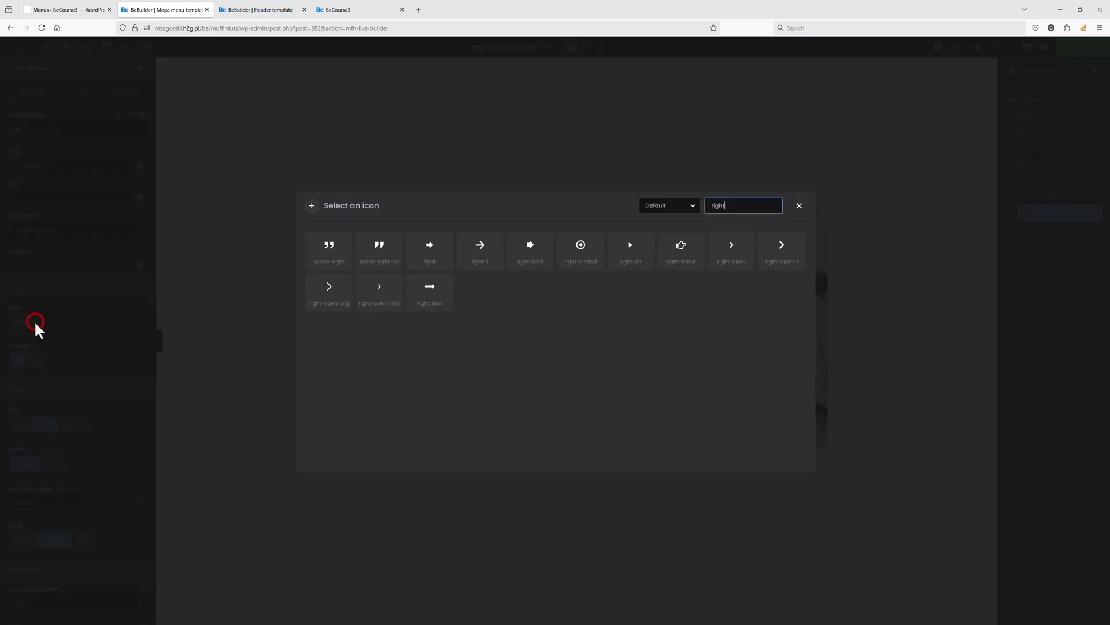
left_click(493, 255)
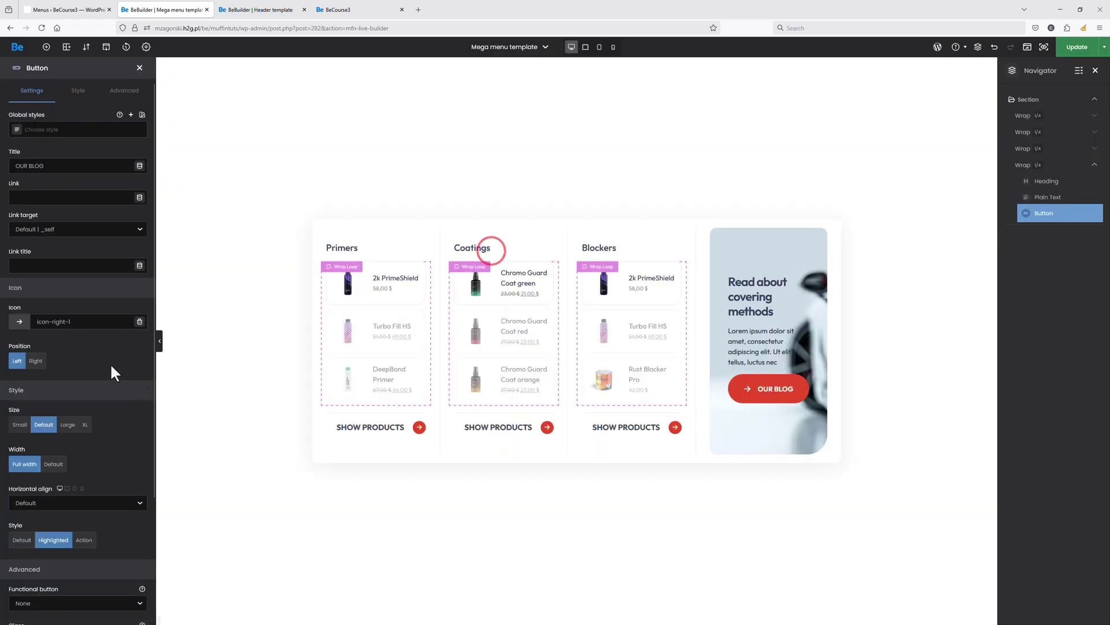
left_click(36, 361)
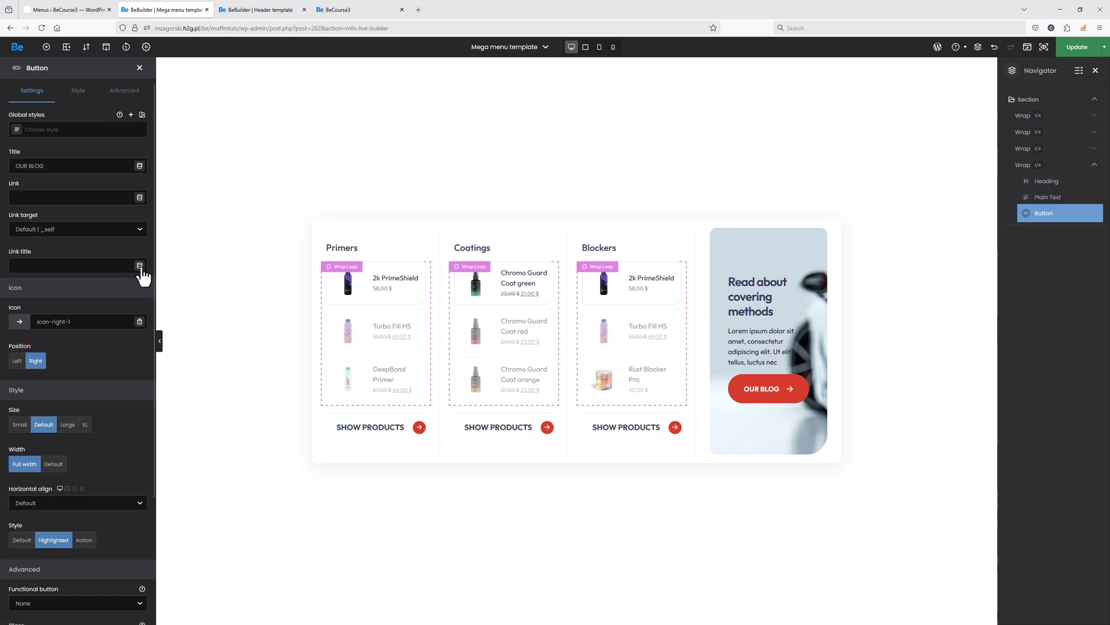
Link the OUR BLOG button to the dynamic page permalink {permalink:14} and update the template
left_click(138, 198)
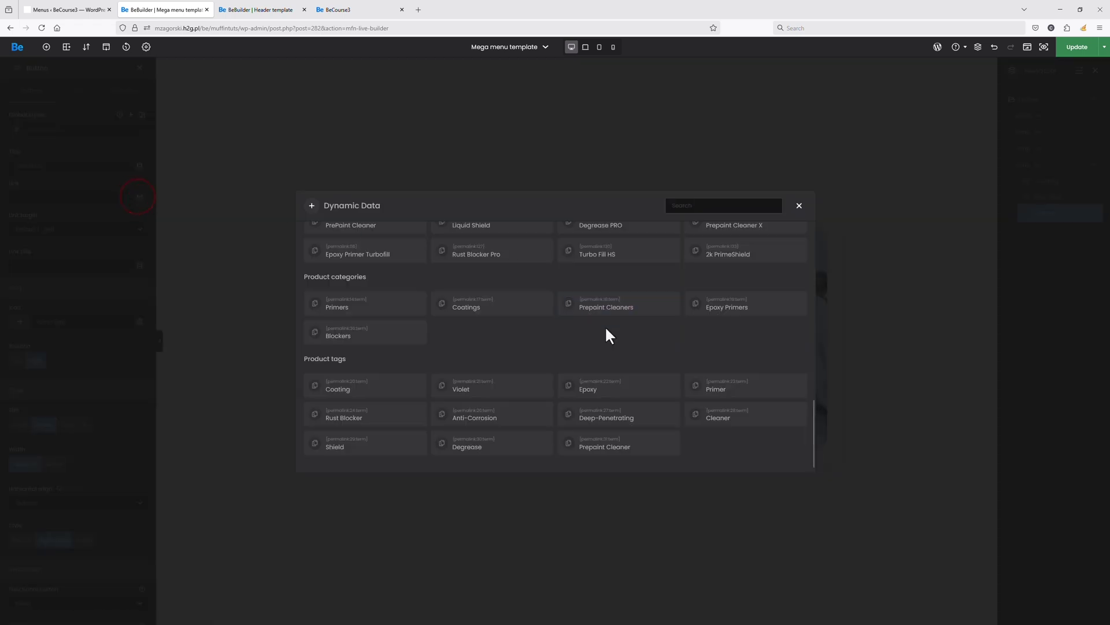
scroll(606, 328, "up", 10)
scroll(627, 393, "down", 3)
left_click(751, 347)
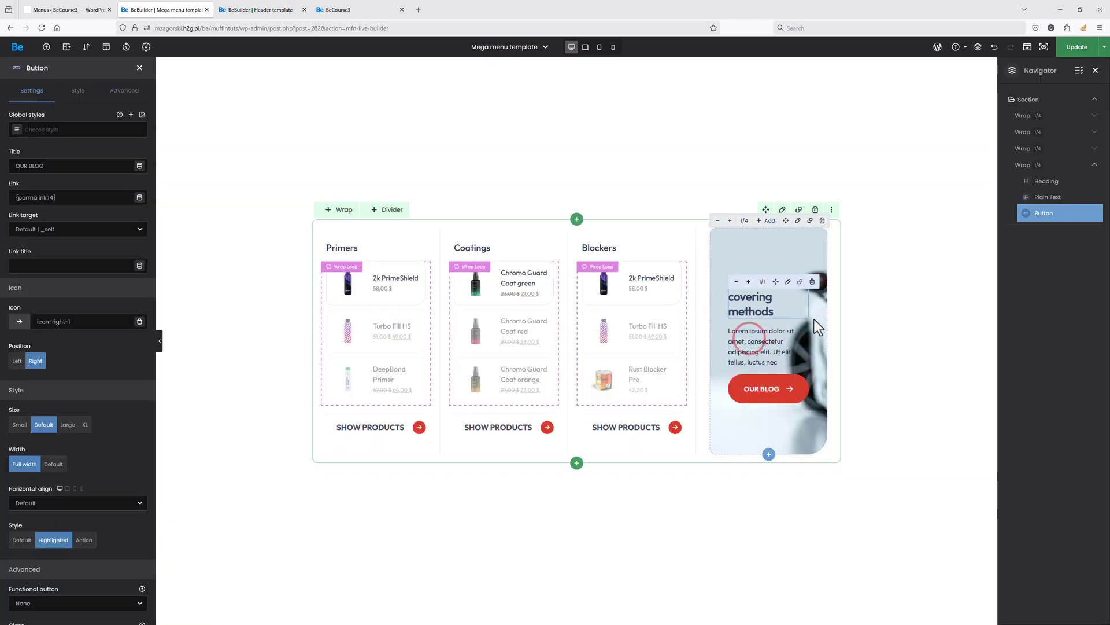
left_click(1071, 47)
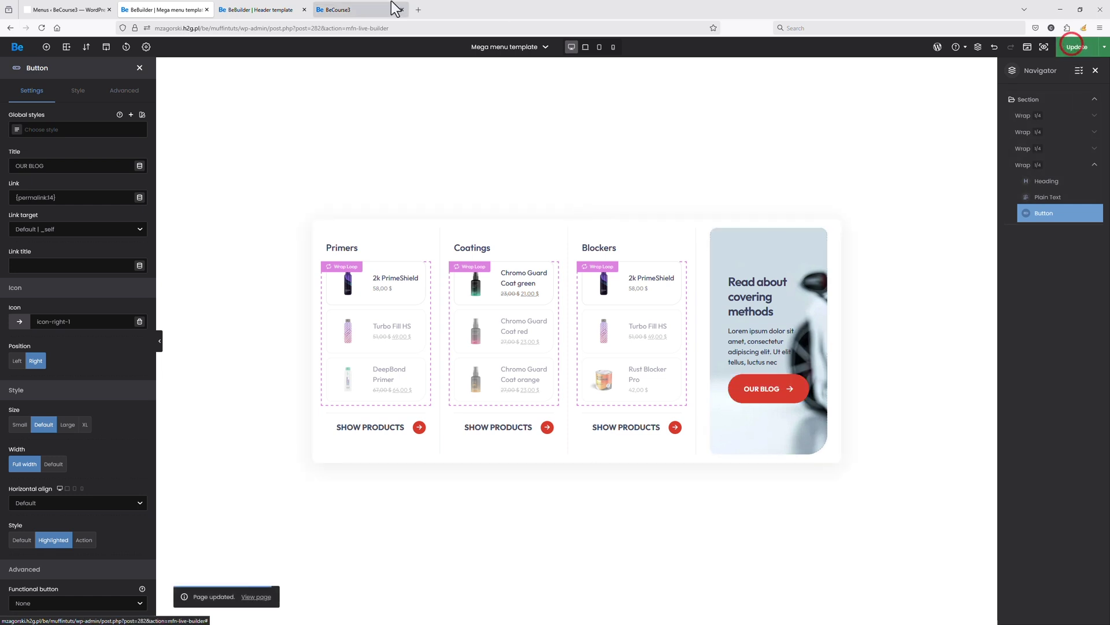
Preview the OUR STORE mega menu on the BeCourse3 storefront
mouse_move(341, 11)
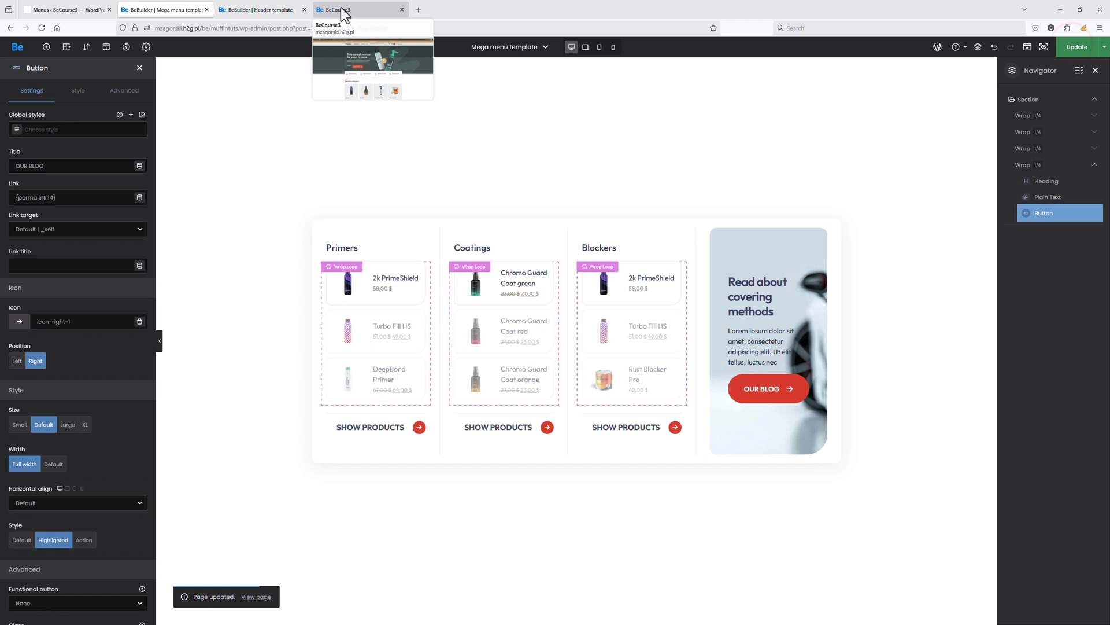
left_click(344, 10)
mouse_move(431, 90)
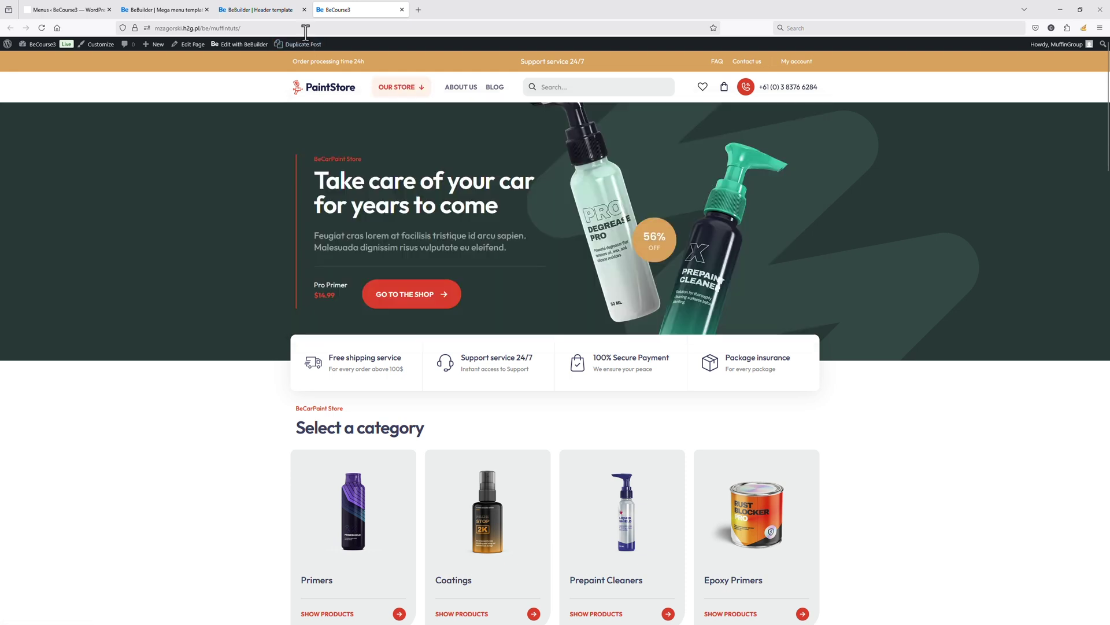
Return to the mega menu template, edit the Padding value in its mega menu options, and update it
left_click(288, 10)
left_click(186, 10)
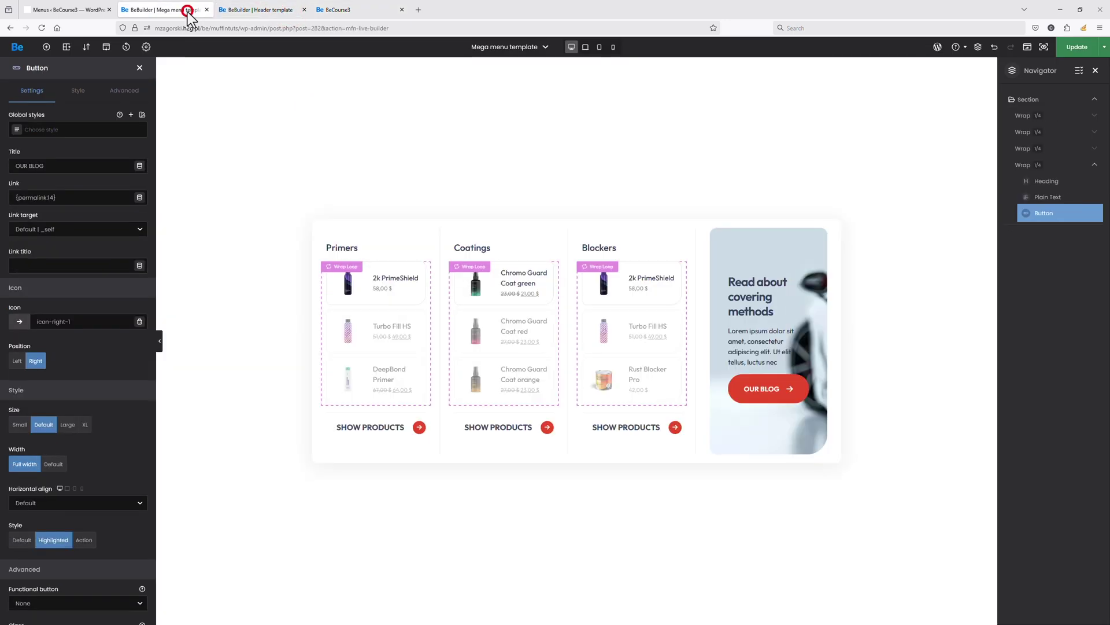
left_click(145, 46)
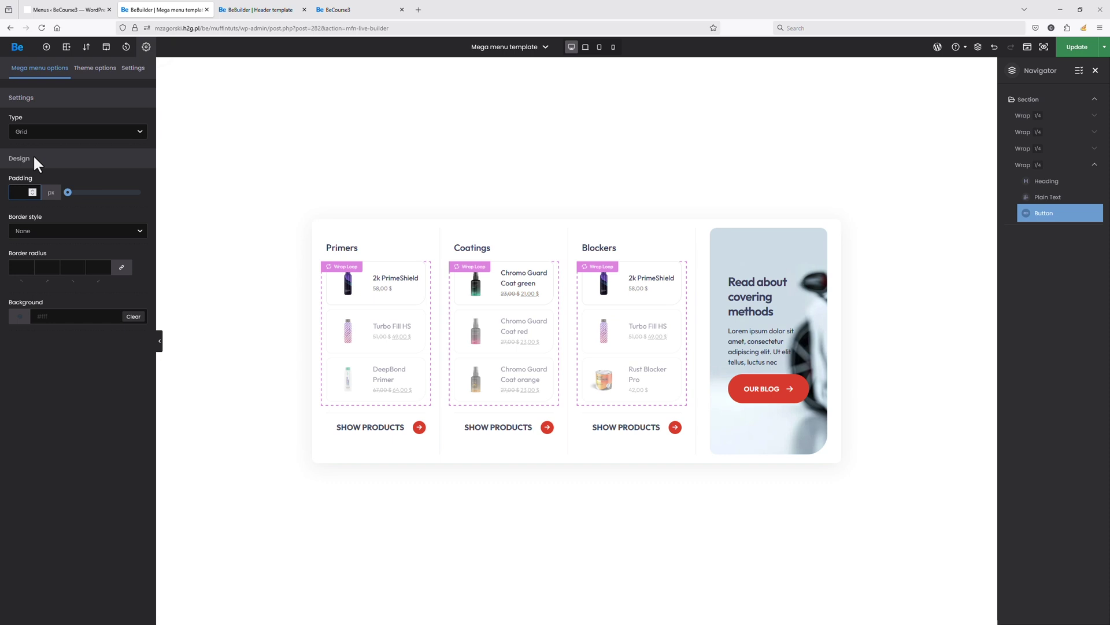
left_click(14, 192)
left_click(1077, 49)
Check the updated OUR STORE mega menu on the storefront and follow the Primers column's SHOW PRODUCTS link
left_click(347, 10)
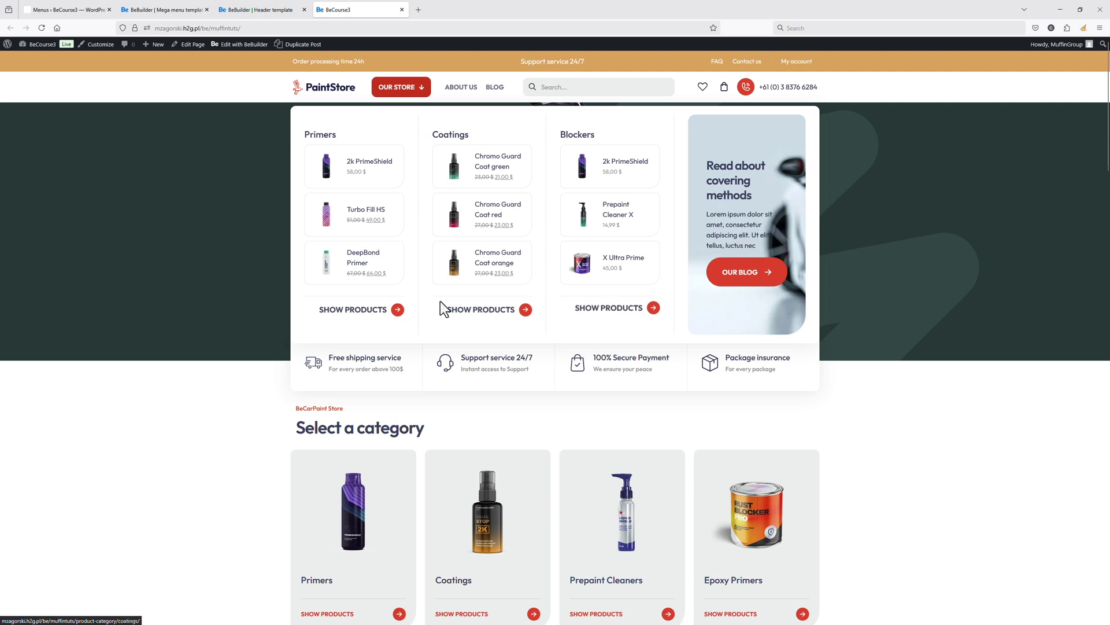
left_click(382, 309)
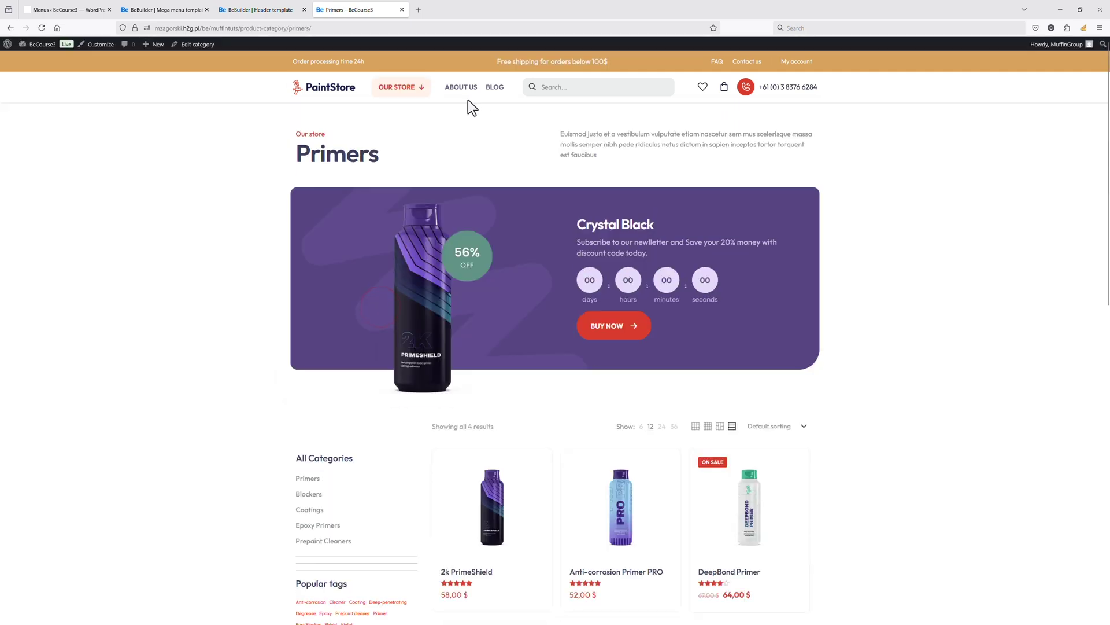